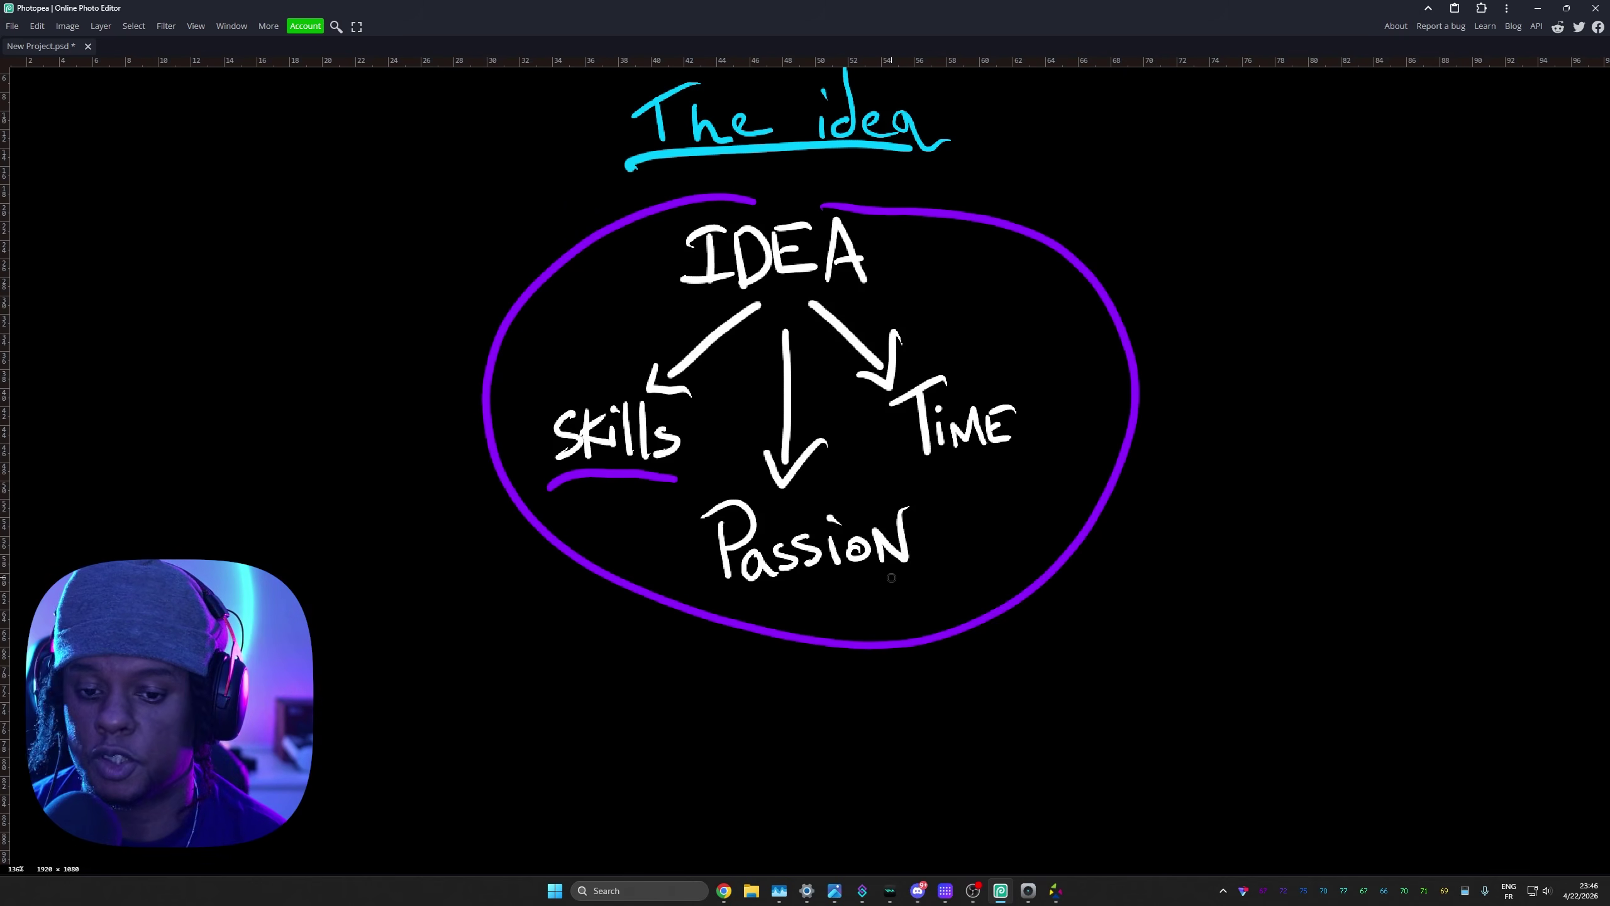
Step: Underline Passion and Time in purple, draw a curve from Time toward Passion, and add a plus sign below Skills
{"action": "left_click_drag", "start_coordinate": [891, 578], "coordinate": [720, 614]}
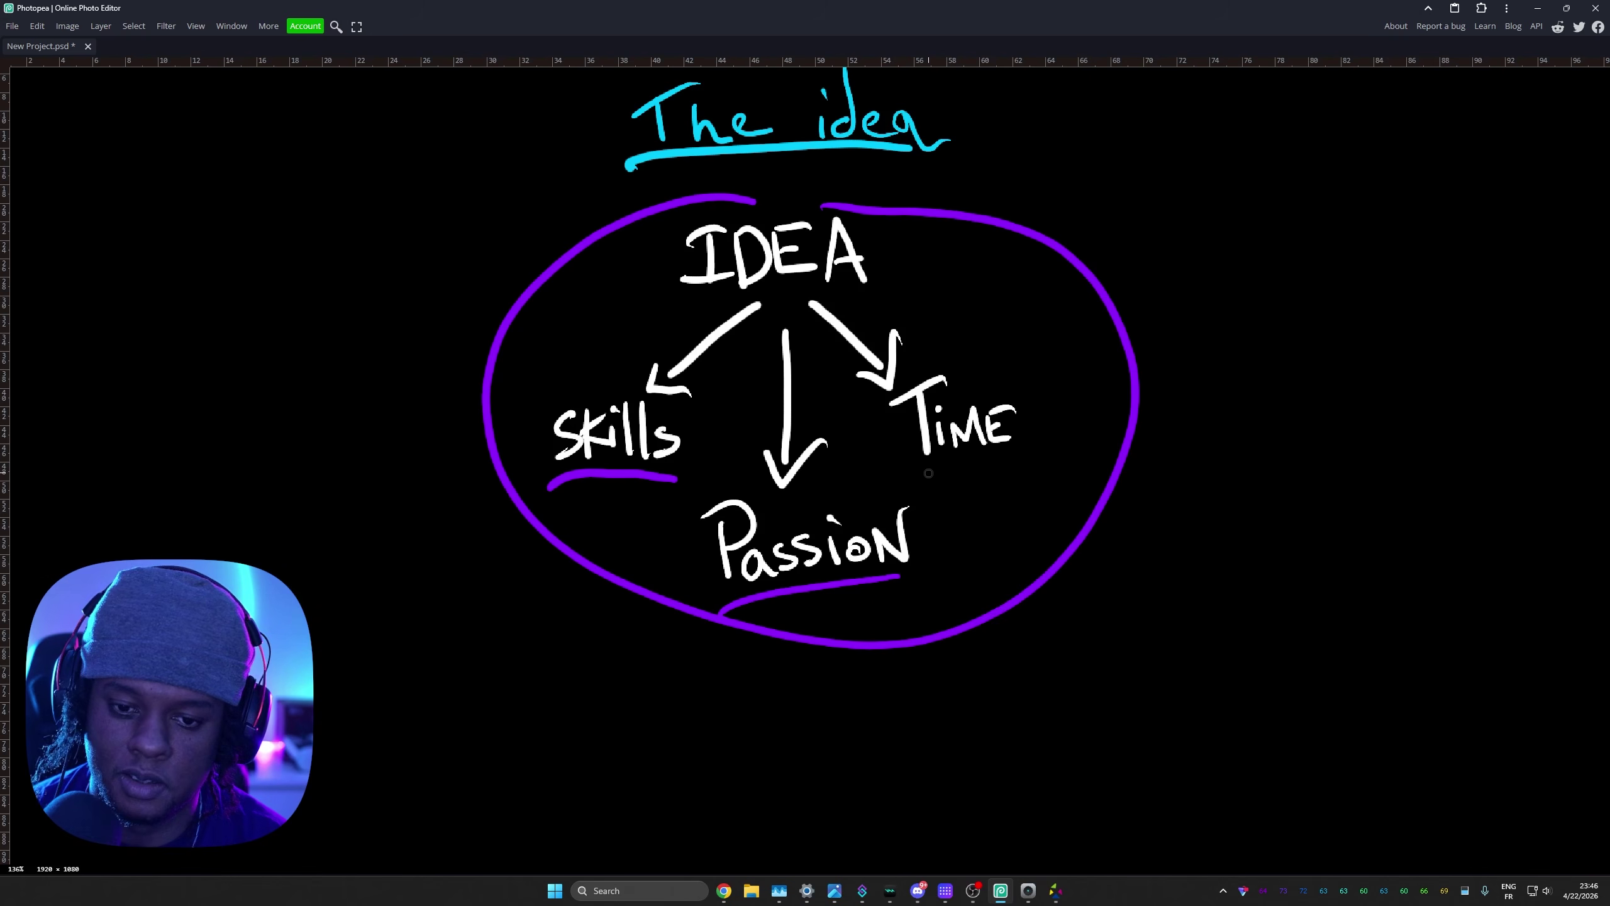
{"action": "left_click_drag", "start_coordinate": [925, 472], "coordinate": [1032, 473]}
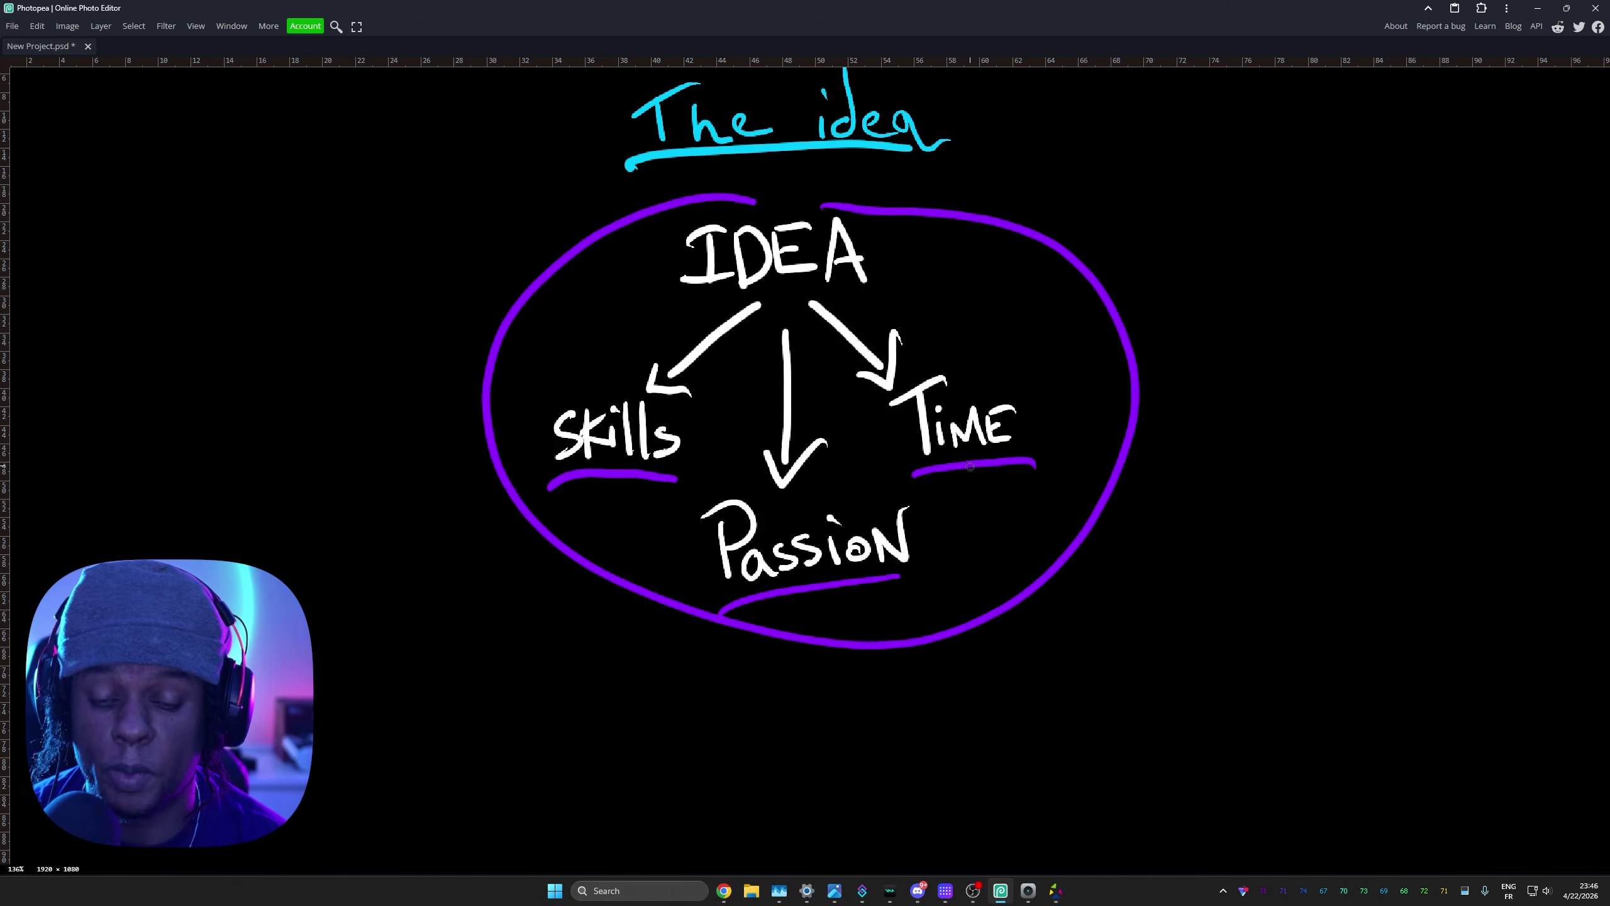
{"action": "left_click_drag", "start_coordinate": [969, 466], "coordinate": [829, 602]}
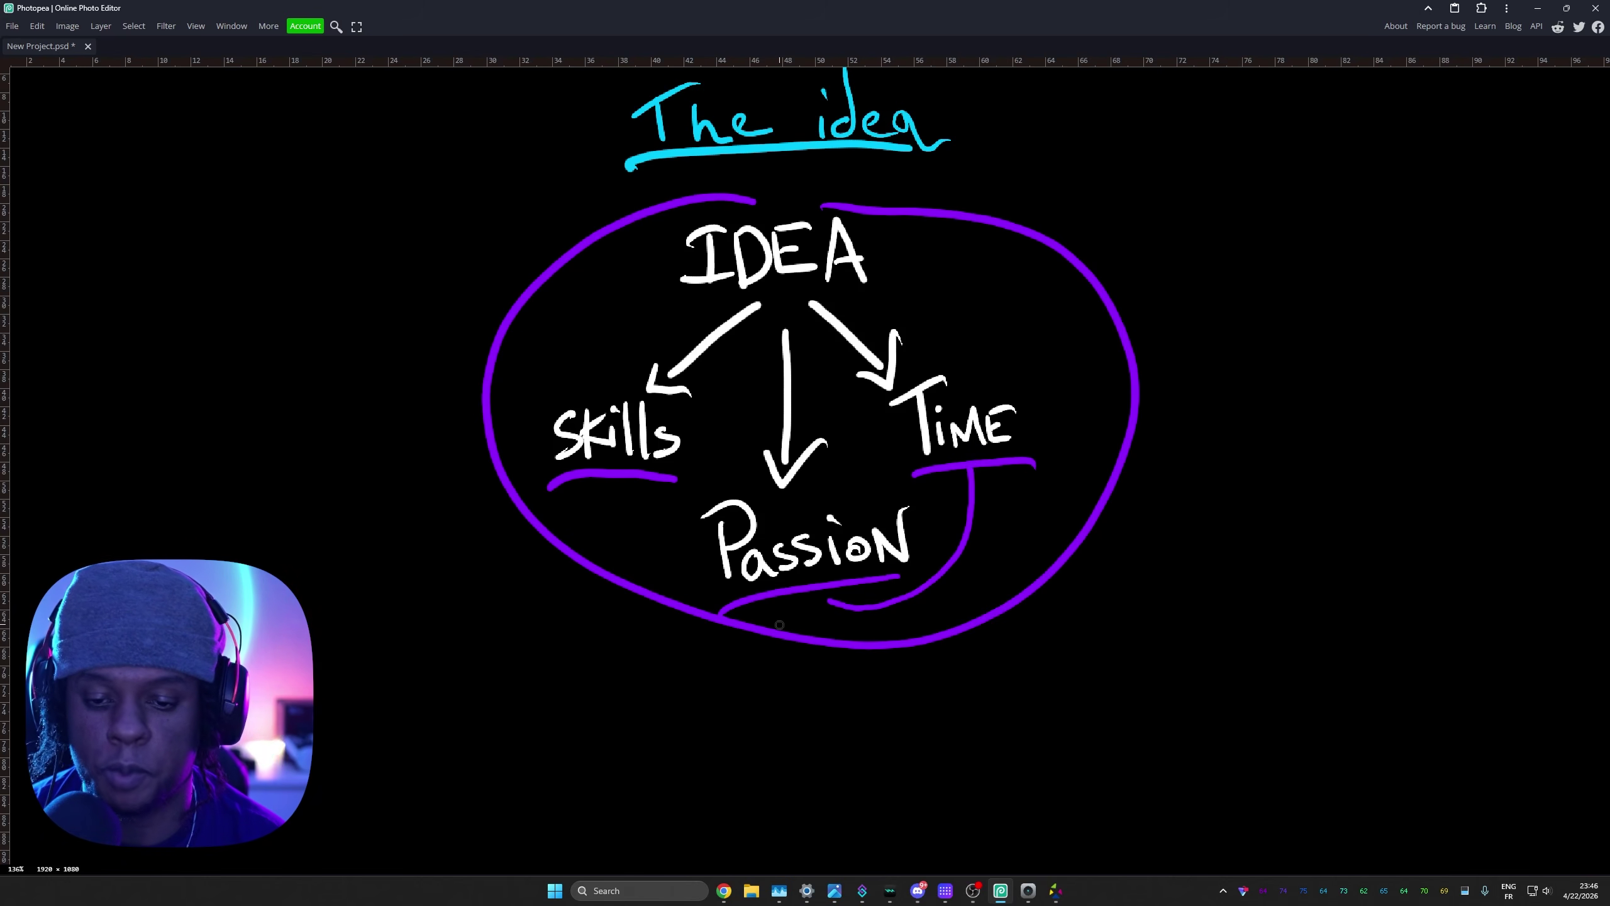
{"action": "mouse_move", "coordinate": [618, 495]}
{"action": "left_mouse_down"}
{"action": "mouse_move", "coordinate": [623, 539]}
{"action": "mouse_move", "coordinate": [638, 512]}
{"action": "left_mouse_up"}
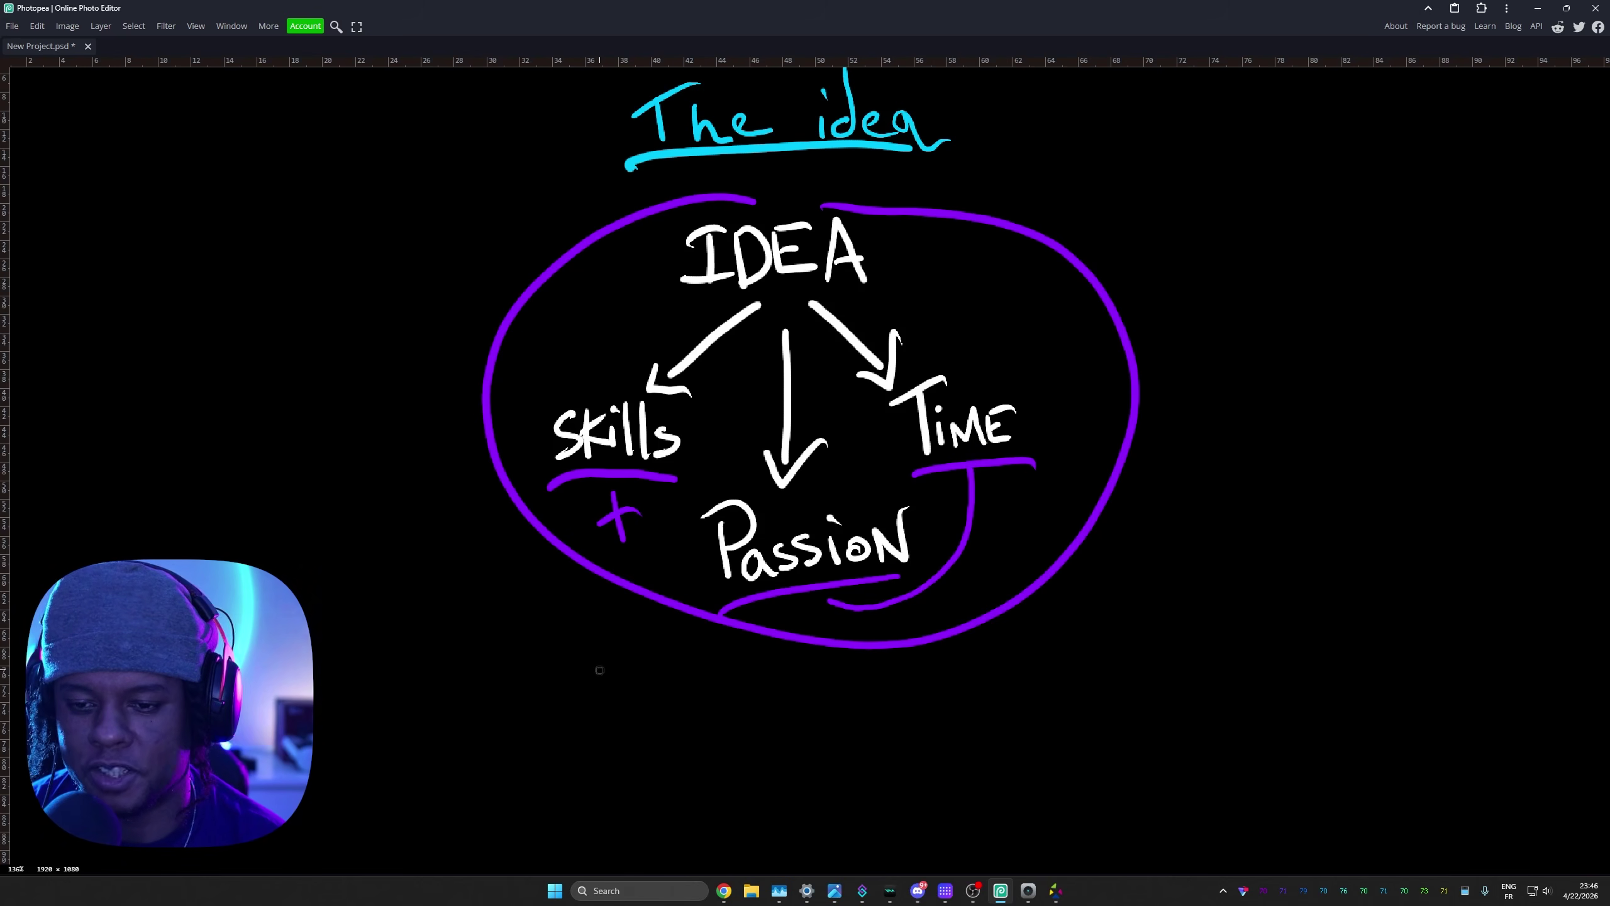
Step: Handwrite "3D ALERT" in white below the heading "The idea" on the cleared canvas
{"action": "mouse_move", "coordinate": [637, 218]}
{"action": "left_mouse_down"}
{"action": "mouse_move", "coordinate": [657, 240]}
{"action": "mouse_move", "coordinate": [631, 274]}
{"action": "left_mouse_up"}
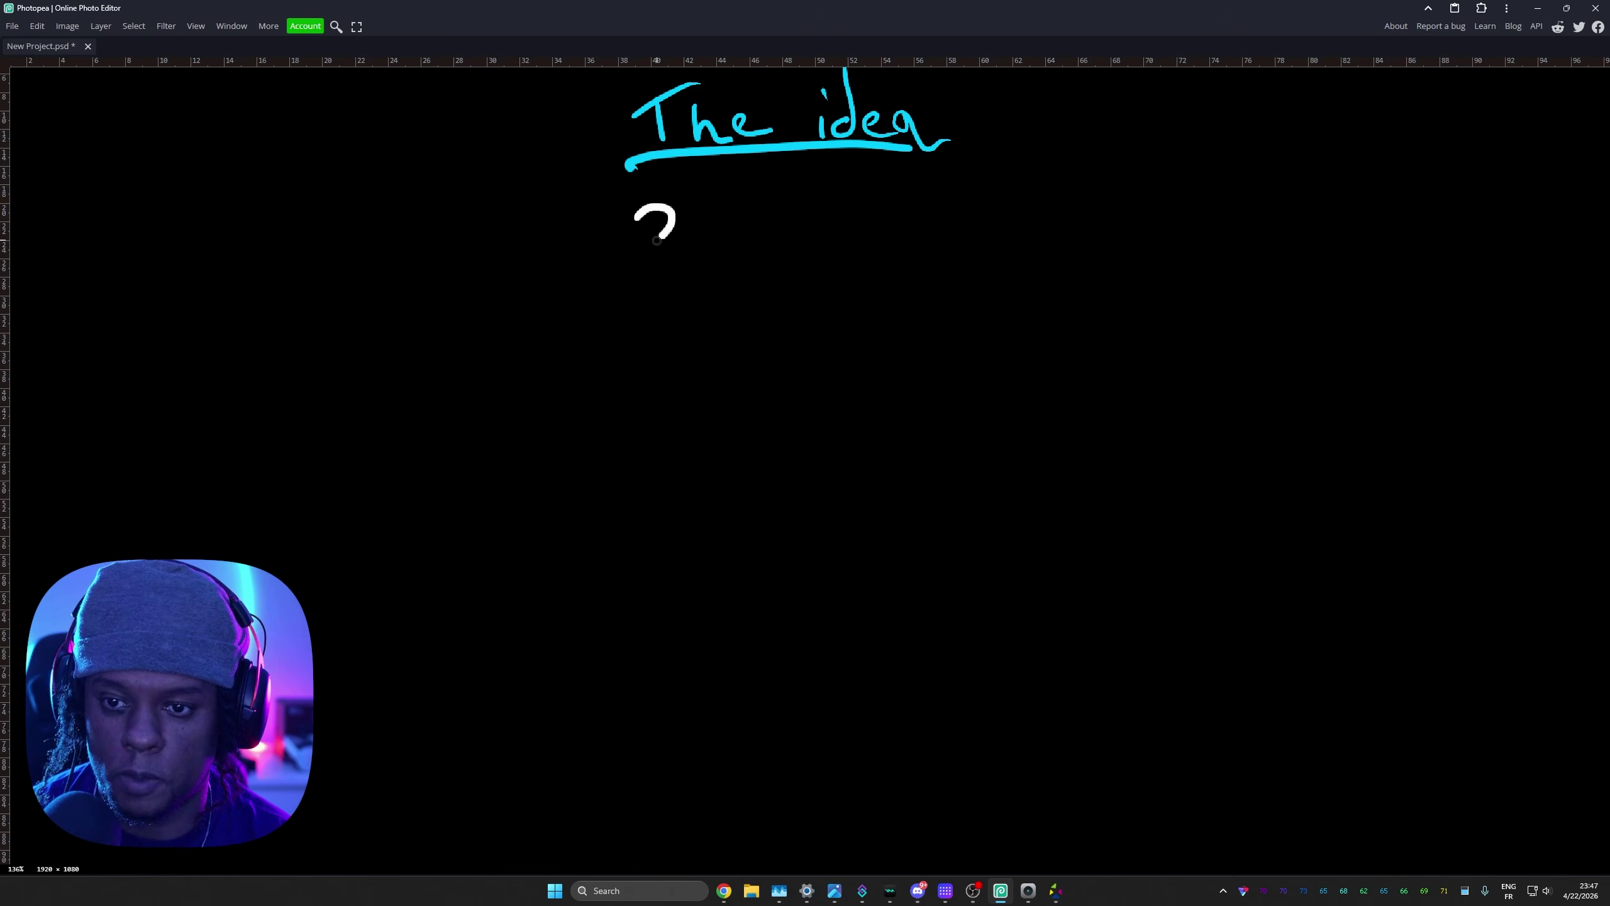
{"action": "mouse_move", "coordinate": [682, 203]}
{"action": "left_mouse_down"}
{"action": "mouse_move", "coordinate": [694, 257]}
{"action": "mouse_move", "coordinate": [685, 203]}
{"action": "left_mouse_up"}
{"action": "left_click_drag", "start_coordinate": [783, 258], "coordinate": [1022, 172]}
Step: Handwrite the underlined words "Fly" and "Blur" in white on either side below the 3D ALERT title
{"action": "mouse_move", "coordinate": [434, 347]}
{"action": "left_mouse_down"}
{"action": "mouse_move", "coordinate": [426, 426]}
{"action": "mouse_move", "coordinate": [455, 346]}
{"action": "mouse_move", "coordinate": [445, 388]}
{"action": "left_mouse_up"}
{"action": "left_click_drag", "start_coordinate": [453, 355], "coordinate": [452, 412]}
{"action": "left_click_drag", "start_coordinate": [466, 380], "coordinate": [485, 455]}
{"action": "mouse_move", "coordinate": [1008, 338]}
{"action": "left_mouse_down"}
{"action": "mouse_move", "coordinate": [1017, 374]}
{"action": "mouse_move", "coordinate": [971, 343]}
{"action": "mouse_move", "coordinate": [1035, 384]}
{"action": "left_mouse_up"}
{"action": "left_click_drag", "start_coordinate": [1049, 352], "coordinate": [1113, 379]}
{"action": "left_click_drag", "start_coordinate": [1015, 405], "coordinate": [1104, 391]}
{"action": "left_click_drag", "start_coordinate": [415, 458], "coordinate": [504, 424]}
Step: Handwrite "OBS" in yellow to the right of the 3D ALERT title
{"action": "mouse_move", "coordinate": [1275, 219]}
{"action": "left_mouse_down"}
{"action": "mouse_move", "coordinate": [1283, 244]}
{"action": "mouse_move", "coordinate": [1271, 219]}
{"action": "left_mouse_up"}
{"action": "mouse_move", "coordinate": [1290, 222]}
{"action": "left_mouse_down"}
{"action": "mouse_move", "coordinate": [1295, 257]}
{"action": "mouse_move", "coordinate": [1282, 221]}
{"action": "left_mouse_up"}
{"action": "left_click_drag", "start_coordinate": [1324, 217], "coordinate": [1331, 253]}
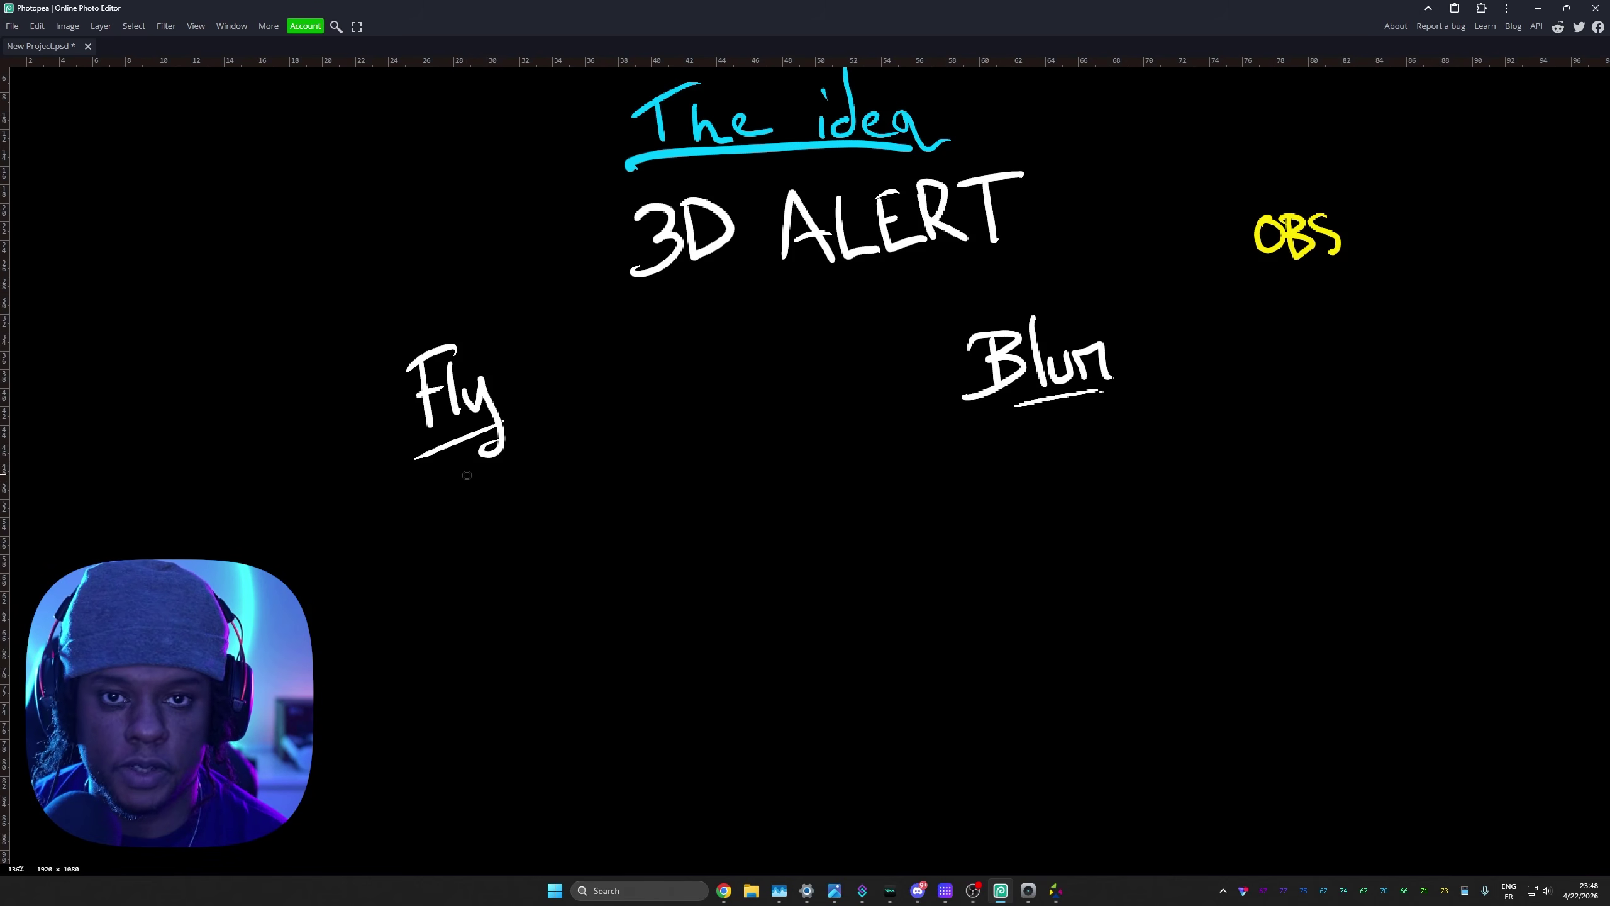
Step: Draw a yellow arrow down from "Fly" and handwrite "Move" below it
{"action": "left_click_drag", "start_coordinate": [454, 444], "coordinate": [469, 517]}
{"action": "mouse_move", "coordinate": [442, 495]}
{"action": "left_mouse_down"}
{"action": "mouse_move", "coordinate": [474, 511]}
{"action": "mouse_move", "coordinate": [493, 477]}
{"action": "left_mouse_up"}
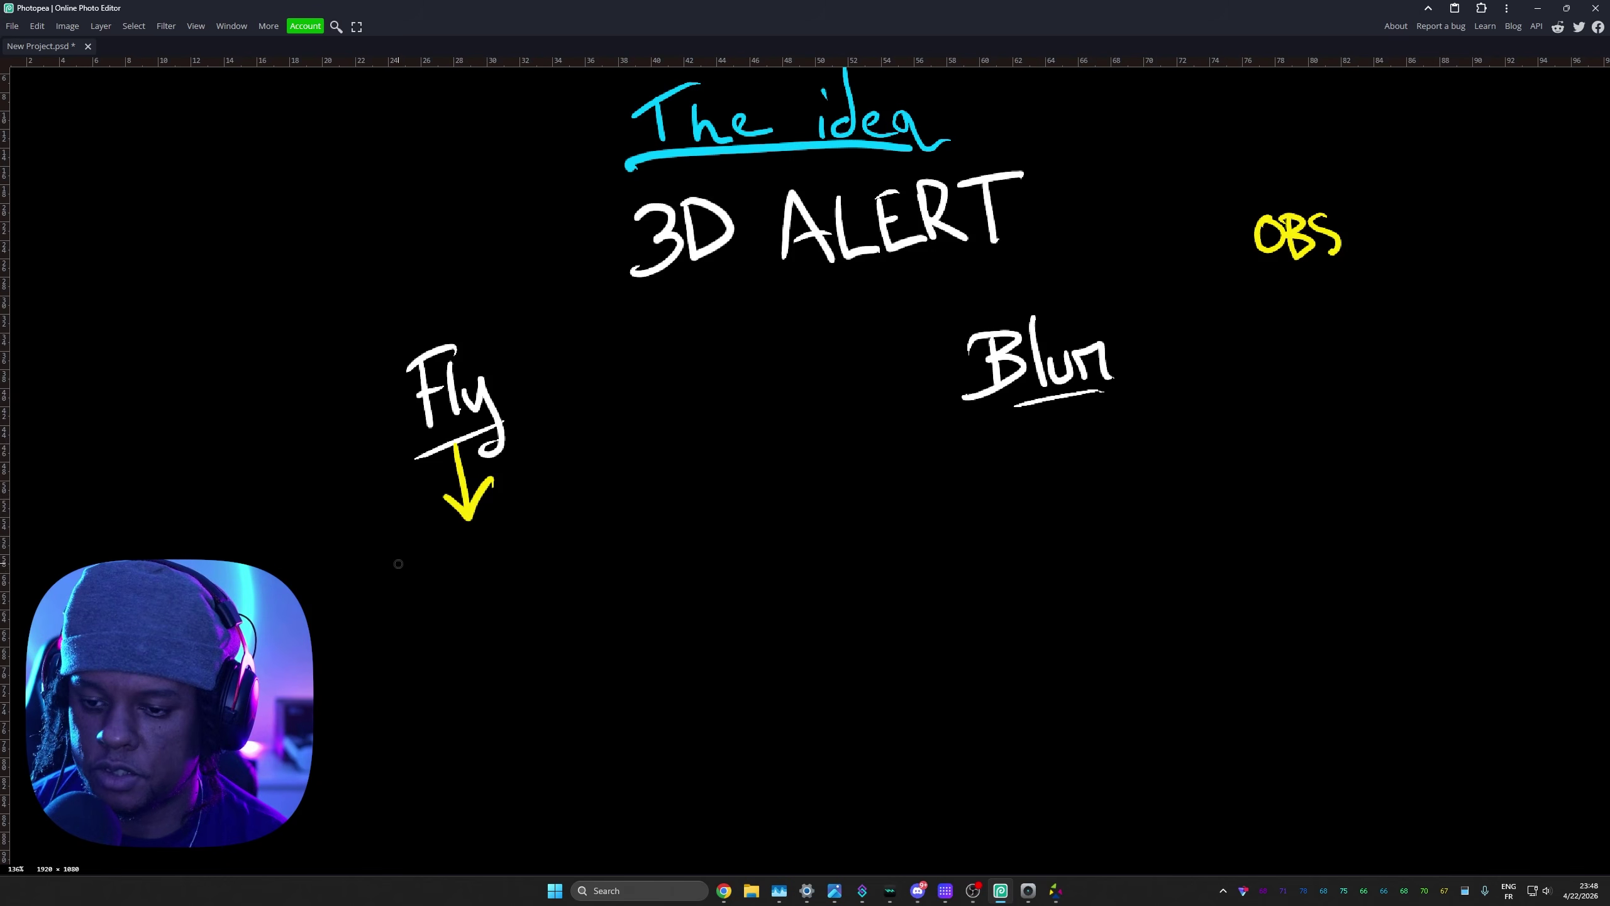
{"action": "mouse_move", "coordinate": [398, 564]}
{"action": "left_mouse_down"}
{"action": "mouse_move", "coordinate": [447, 606]}
{"action": "mouse_move", "coordinate": [466, 574]}
{"action": "mouse_move", "coordinate": [538, 578]}
{"action": "left_mouse_up"}
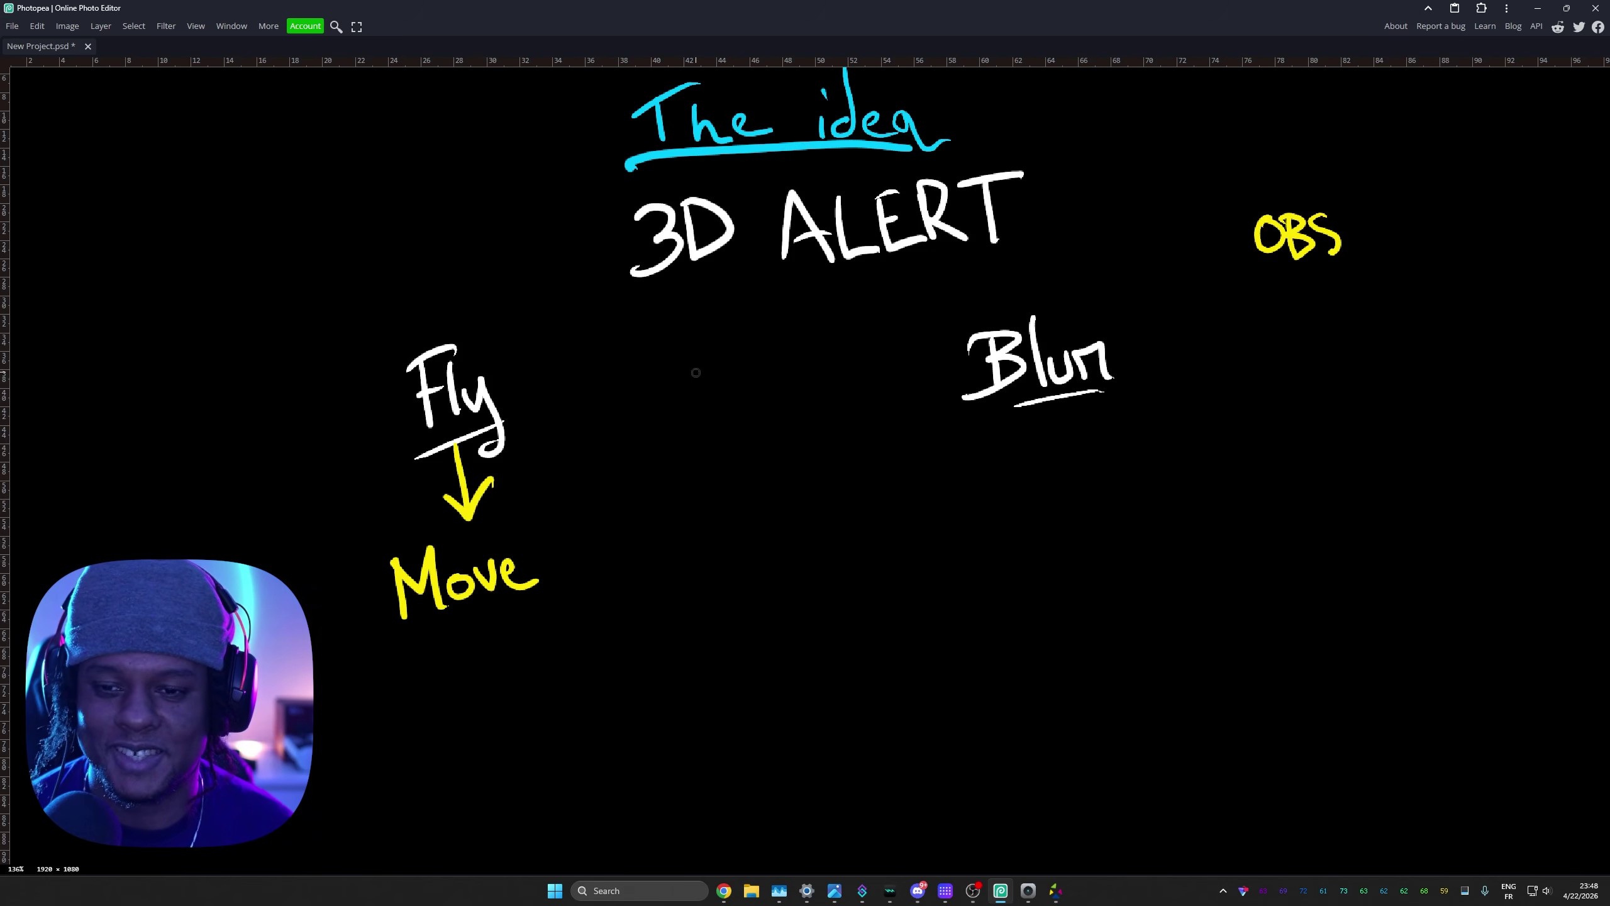
Step: Underline "3D" in yellow, draw a line down from it, and write "3D Block" and "3D Panel" beneath
{"action": "mouse_move", "coordinate": [735, 271]}
{"action": "left_mouse_down"}
{"action": "mouse_move", "coordinate": [622, 308]}
{"action": "mouse_move", "coordinate": [686, 356]}
{"action": "mouse_move", "coordinate": [633, 458]}
{"action": "mouse_move", "coordinate": [667, 473]}
{"action": "mouse_move", "coordinate": [644, 506]}
{"action": "left_mouse_up"}
{"action": "mouse_move", "coordinate": [667, 445]}
{"action": "left_mouse_down"}
{"action": "mouse_move", "coordinate": [689, 479]}
{"action": "mouse_move", "coordinate": [665, 446]}
{"action": "left_mouse_up"}
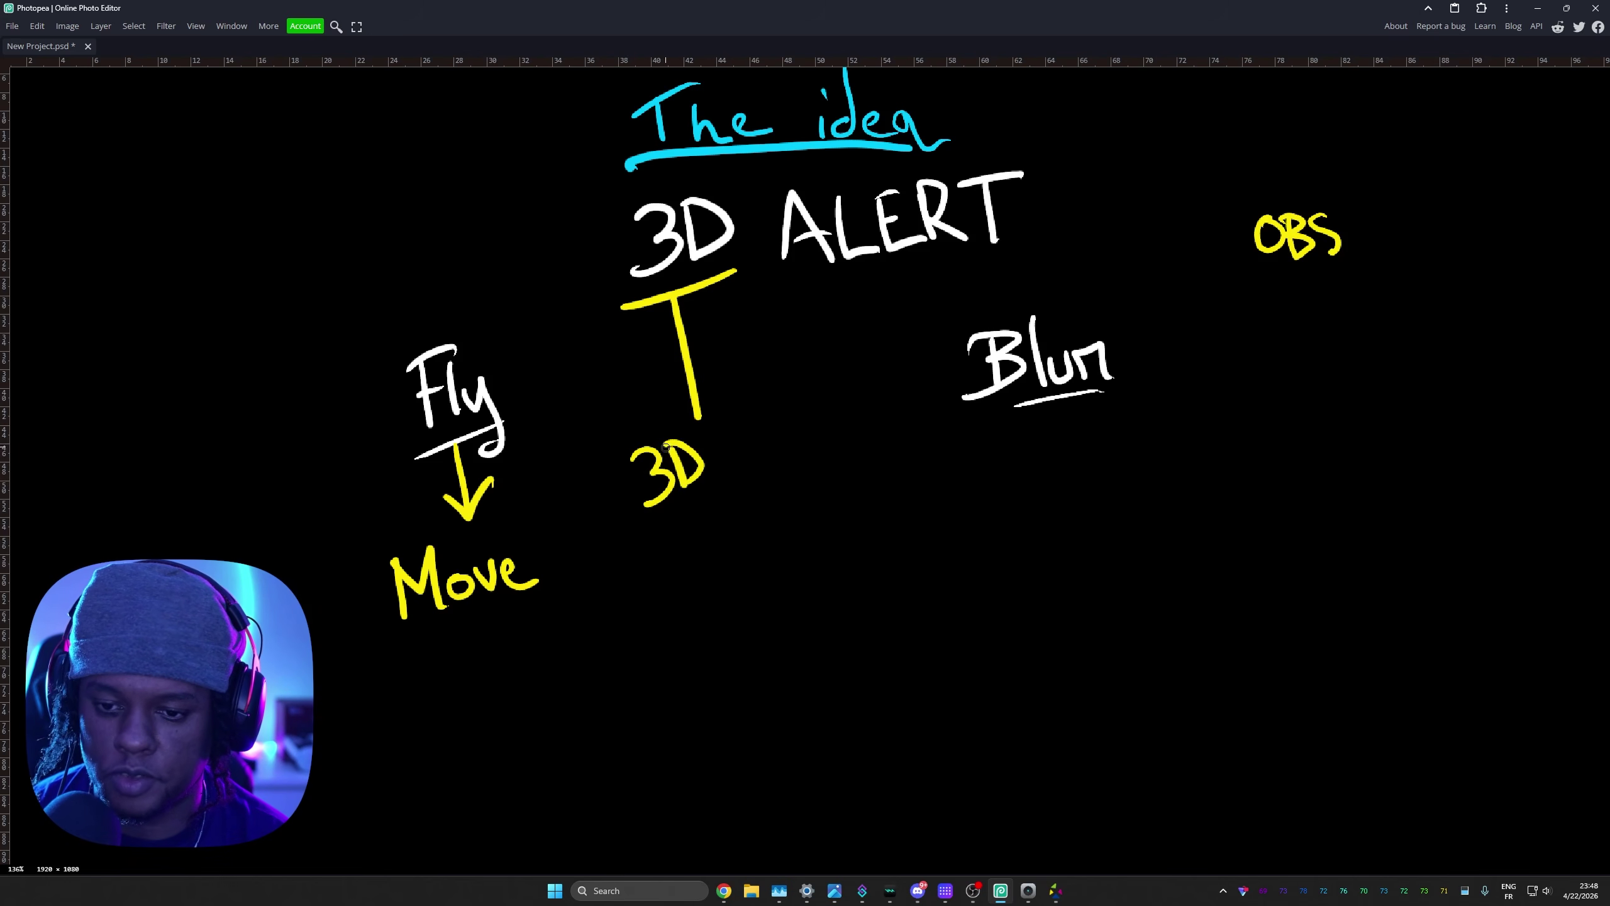
{"action": "mouse_move", "coordinate": [621, 561]}
{"action": "left_mouse_down"}
{"action": "mouse_move", "coordinate": [656, 586]}
{"action": "mouse_move", "coordinate": [631, 610]}
{"action": "mouse_move", "coordinate": [665, 593]}
{"action": "left_mouse_up"}
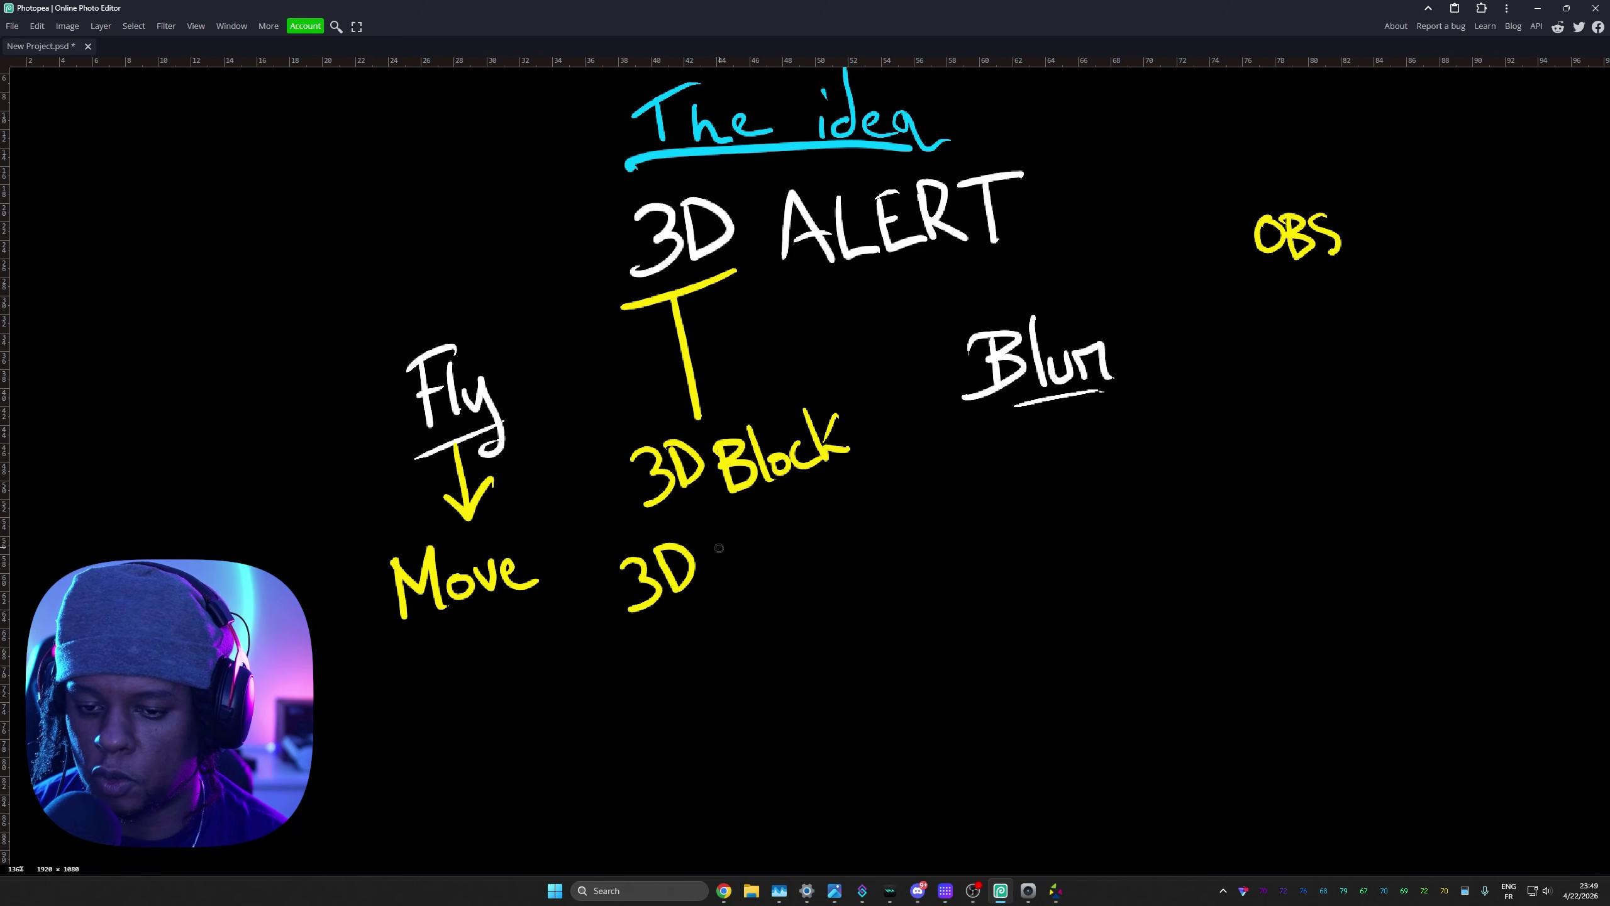
{"action": "mouse_move", "coordinate": [719, 529]}
{"action": "left_mouse_down"}
{"action": "mouse_move", "coordinate": [746, 579]}
{"action": "mouse_move", "coordinate": [744, 543]}
{"action": "left_mouse_up"}
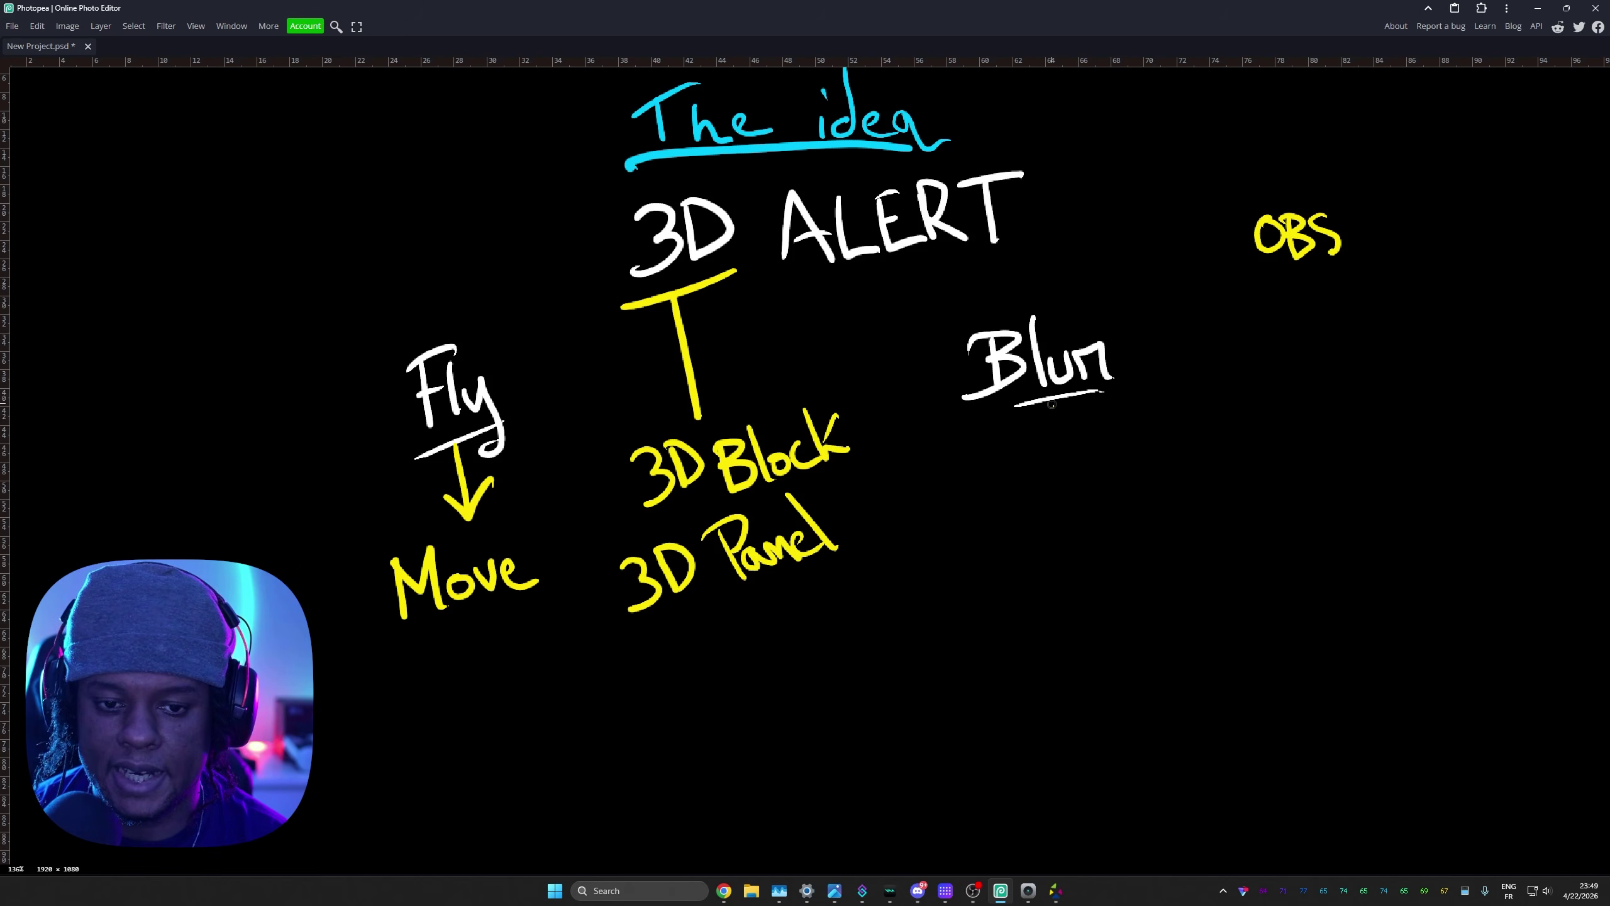
Step: Draw a yellow arrow down from "Blur" and handwrite "Composite Blur" below it
{"action": "mouse_move", "coordinate": [1047, 399]}
{"action": "left_mouse_down"}
{"action": "mouse_move", "coordinate": [1061, 476]}
{"action": "mouse_move", "coordinate": [1094, 459]}
{"action": "left_mouse_up"}
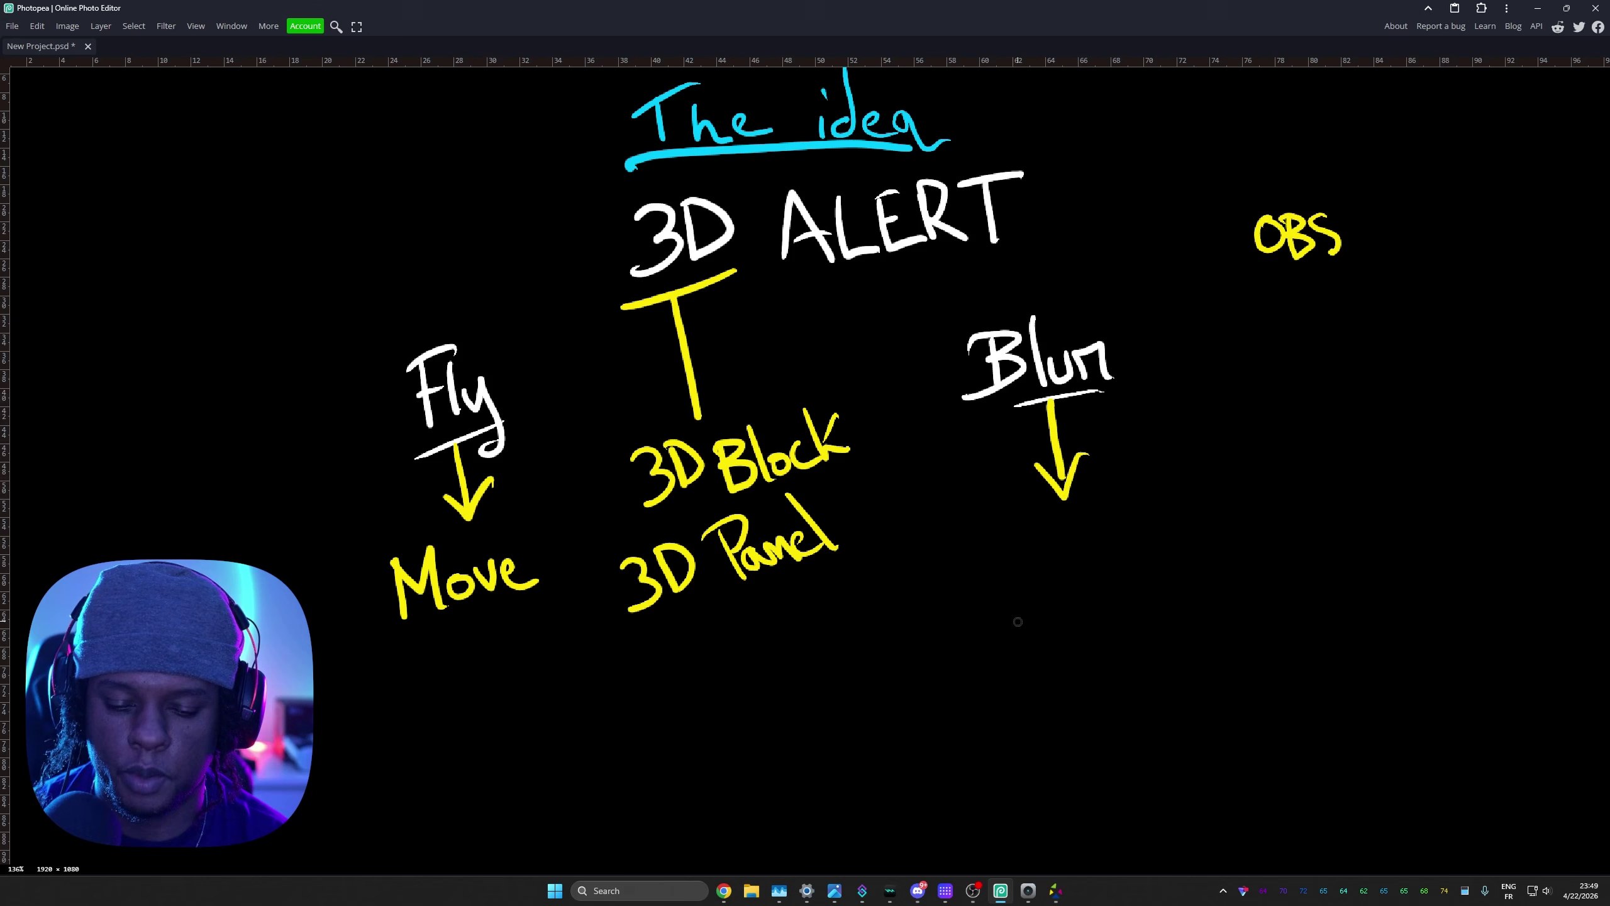
{"action": "mouse_move", "coordinate": [981, 542]}
{"action": "left_mouse_down"}
{"action": "mouse_move", "coordinate": [965, 606]}
{"action": "mouse_move", "coordinate": [1010, 592]}
{"action": "mouse_move", "coordinate": [1012, 571]}
{"action": "mouse_move", "coordinate": [1072, 602]}
{"action": "left_mouse_up"}
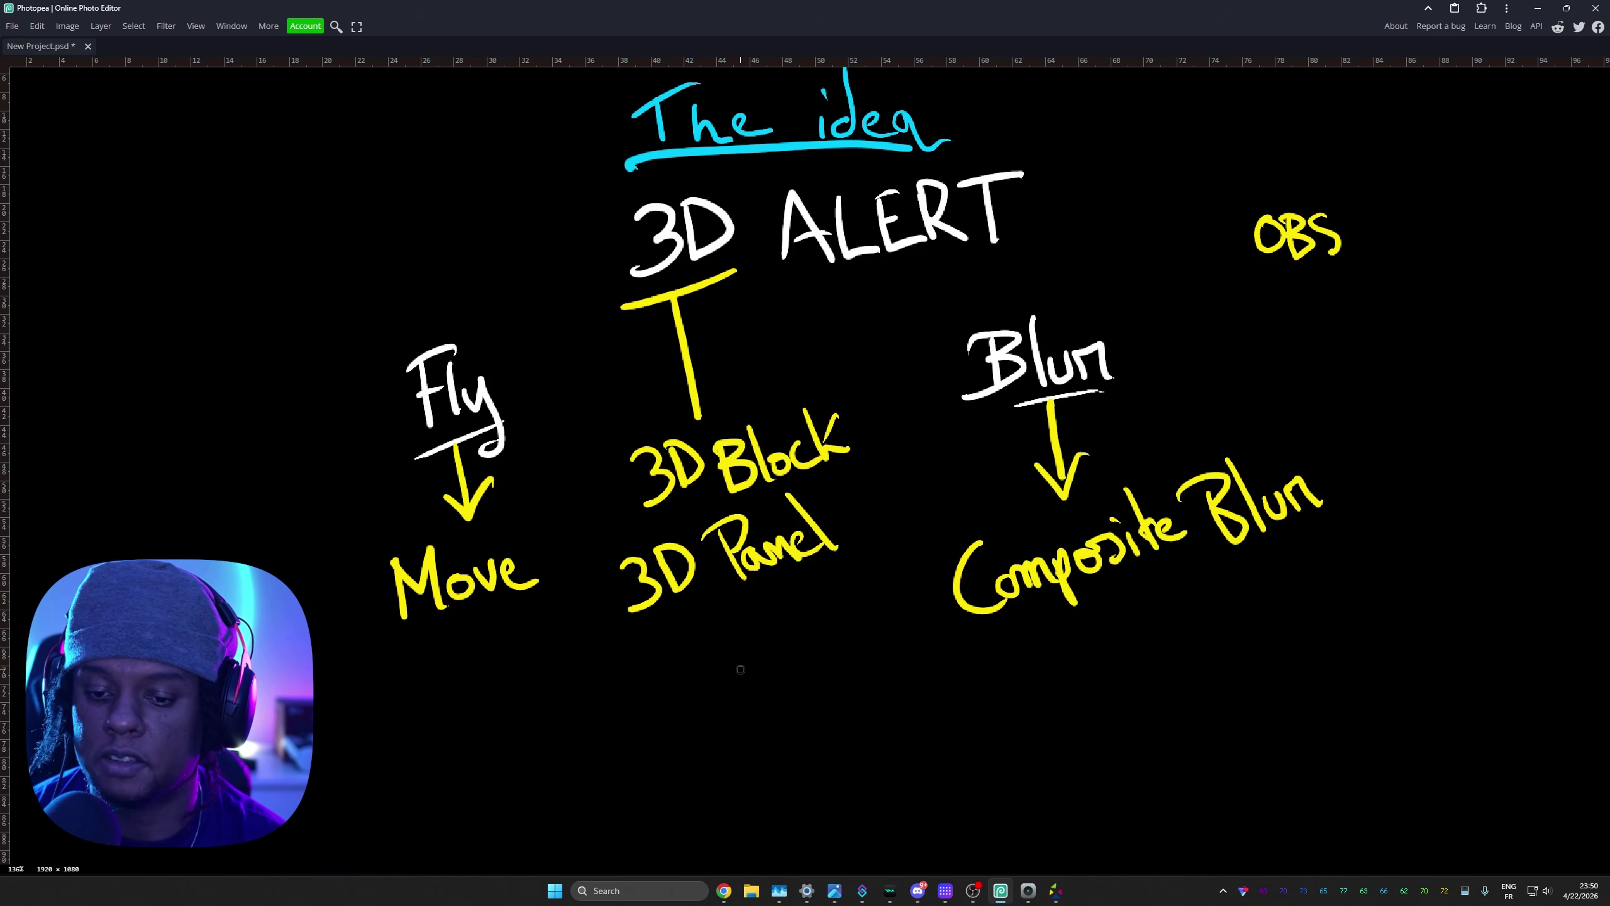
Step: Handwrite "INFO" in white below "3D Panel" and underline it
{"action": "mouse_move", "coordinate": [736, 639]}
{"action": "left_mouse_down"}
{"action": "mouse_move", "coordinate": [738, 678]}
{"action": "mouse_move", "coordinate": [751, 677]}
{"action": "mouse_move", "coordinate": [749, 632]}
{"action": "left_mouse_up"}
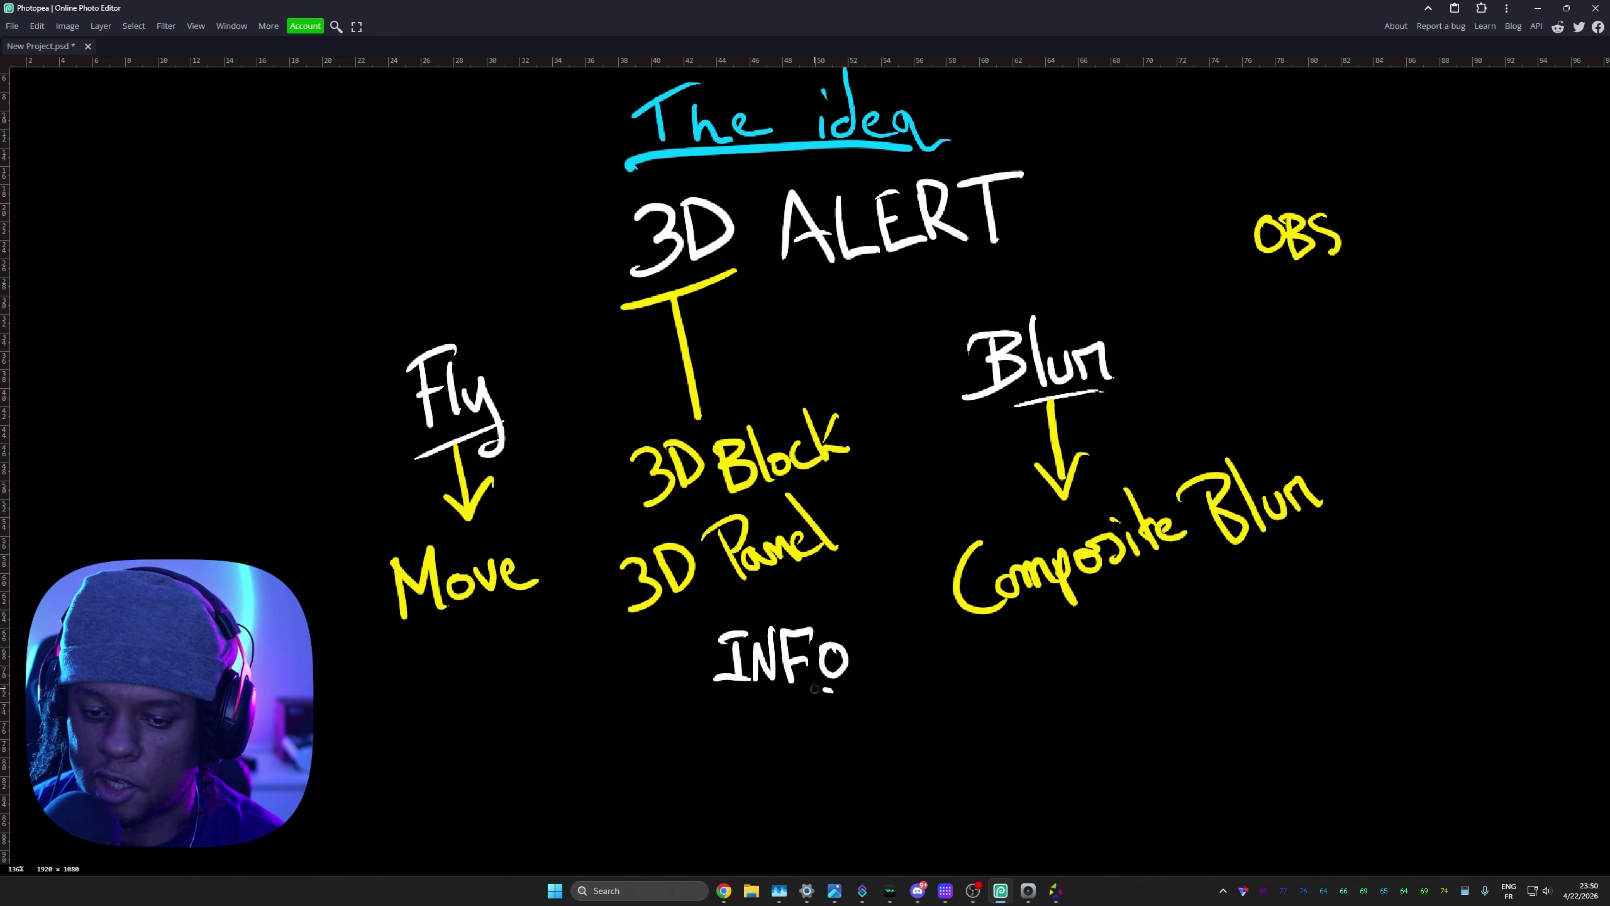
{"action": "left_click_drag", "start_coordinate": [831, 691], "coordinate": [705, 700]}
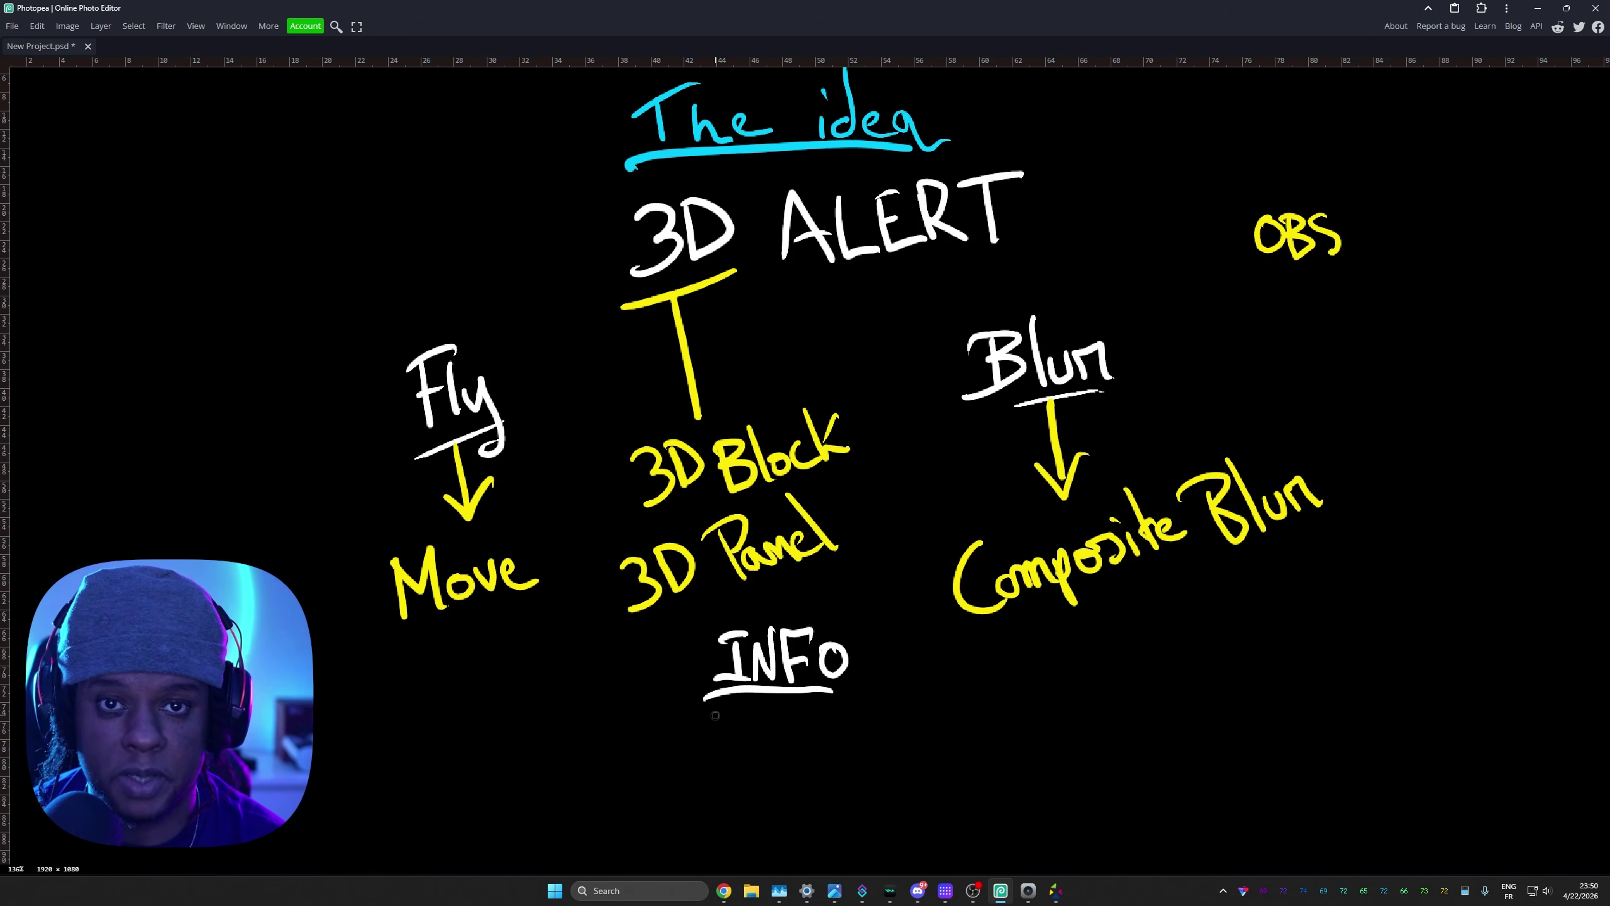
{"action": "mouse_move", "coordinate": [637, 730]}
{"action": "left_mouse_down"}
{"action": "mouse_move", "coordinate": [649, 762]}
{"action": "mouse_move", "coordinate": [608, 794]}
{"action": "mouse_move", "coordinate": [670, 786]}
{"action": "left_mouse_up"}
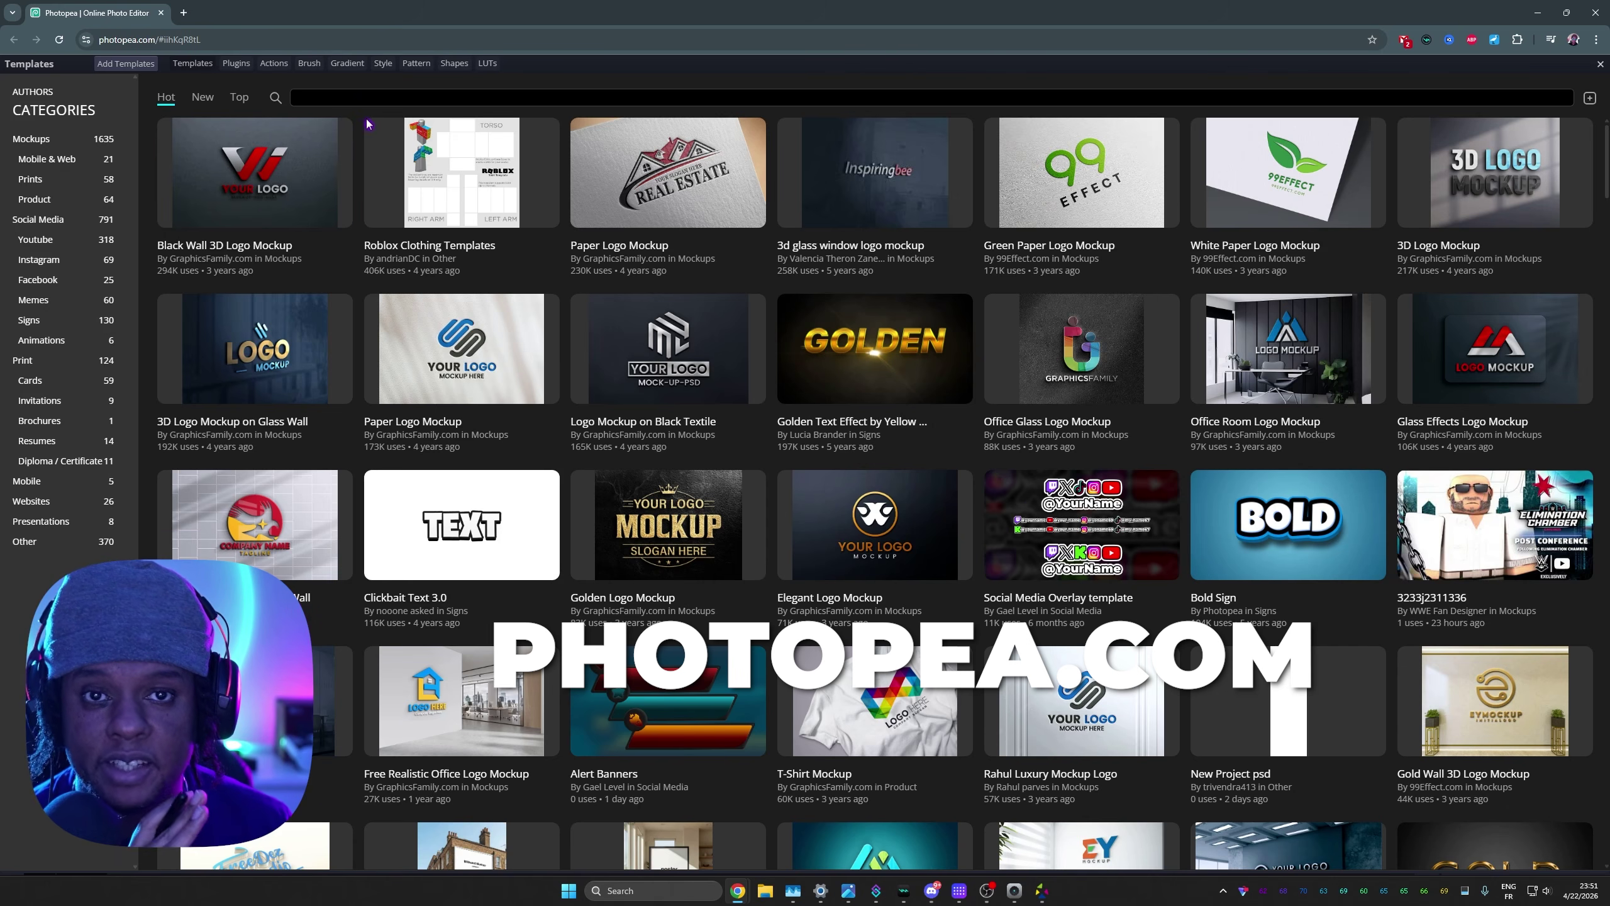
Step: Search the template library for "gael level" and open the Alert Banners template for editing
{"action": "left_click", "coordinate": [384, 100]}
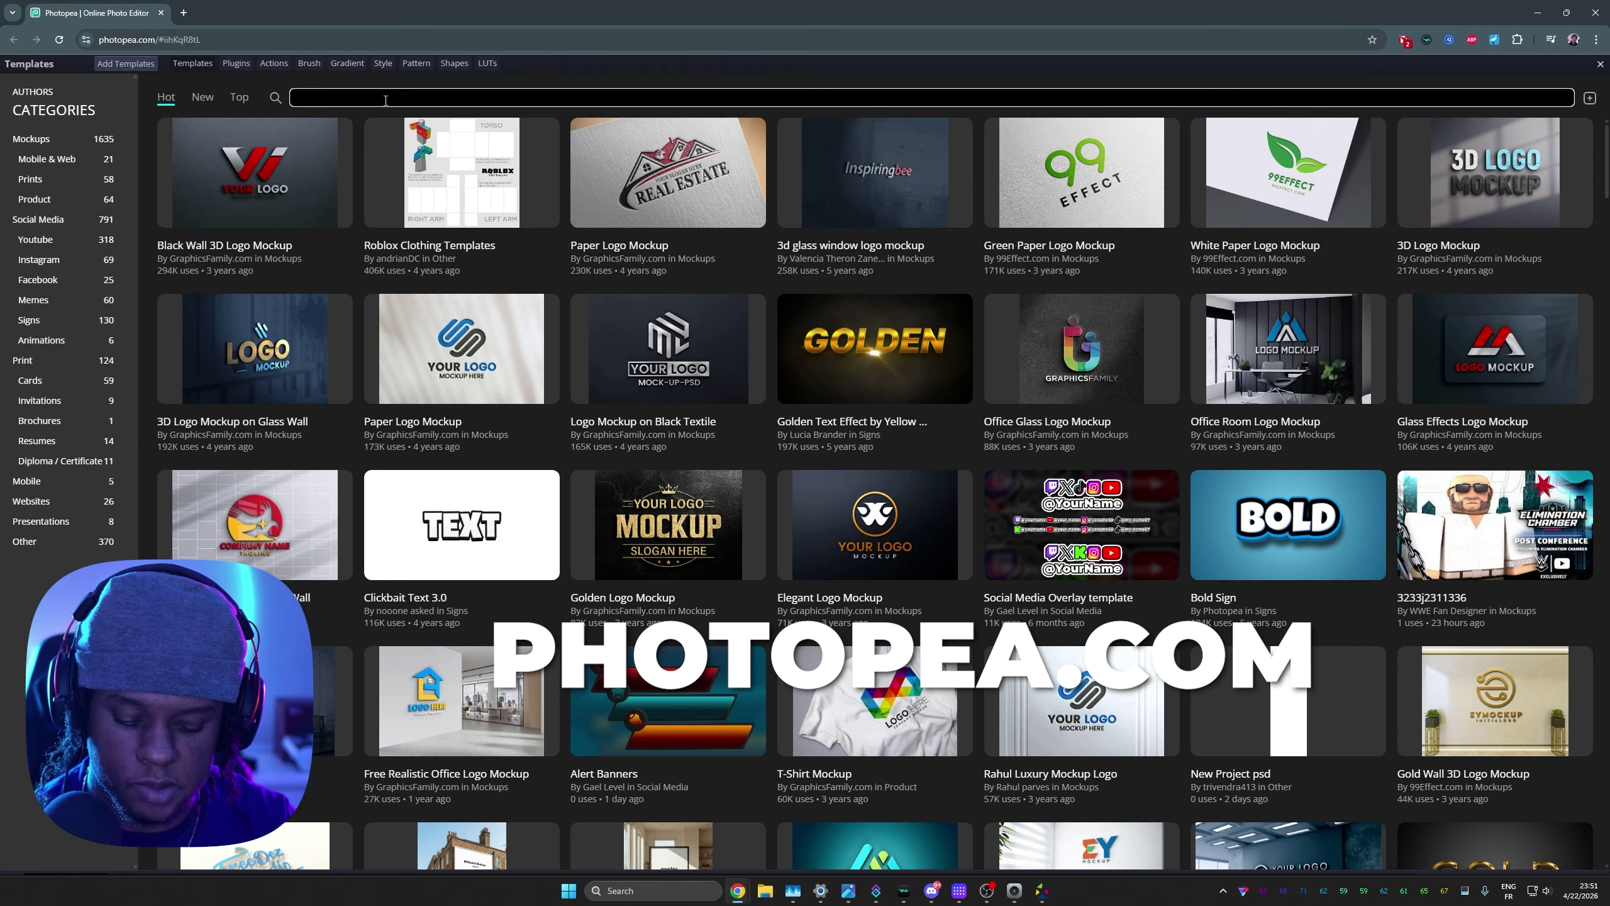
{"action": "type", "text": "gael level"}
{"action": "key", "text": "Return"}
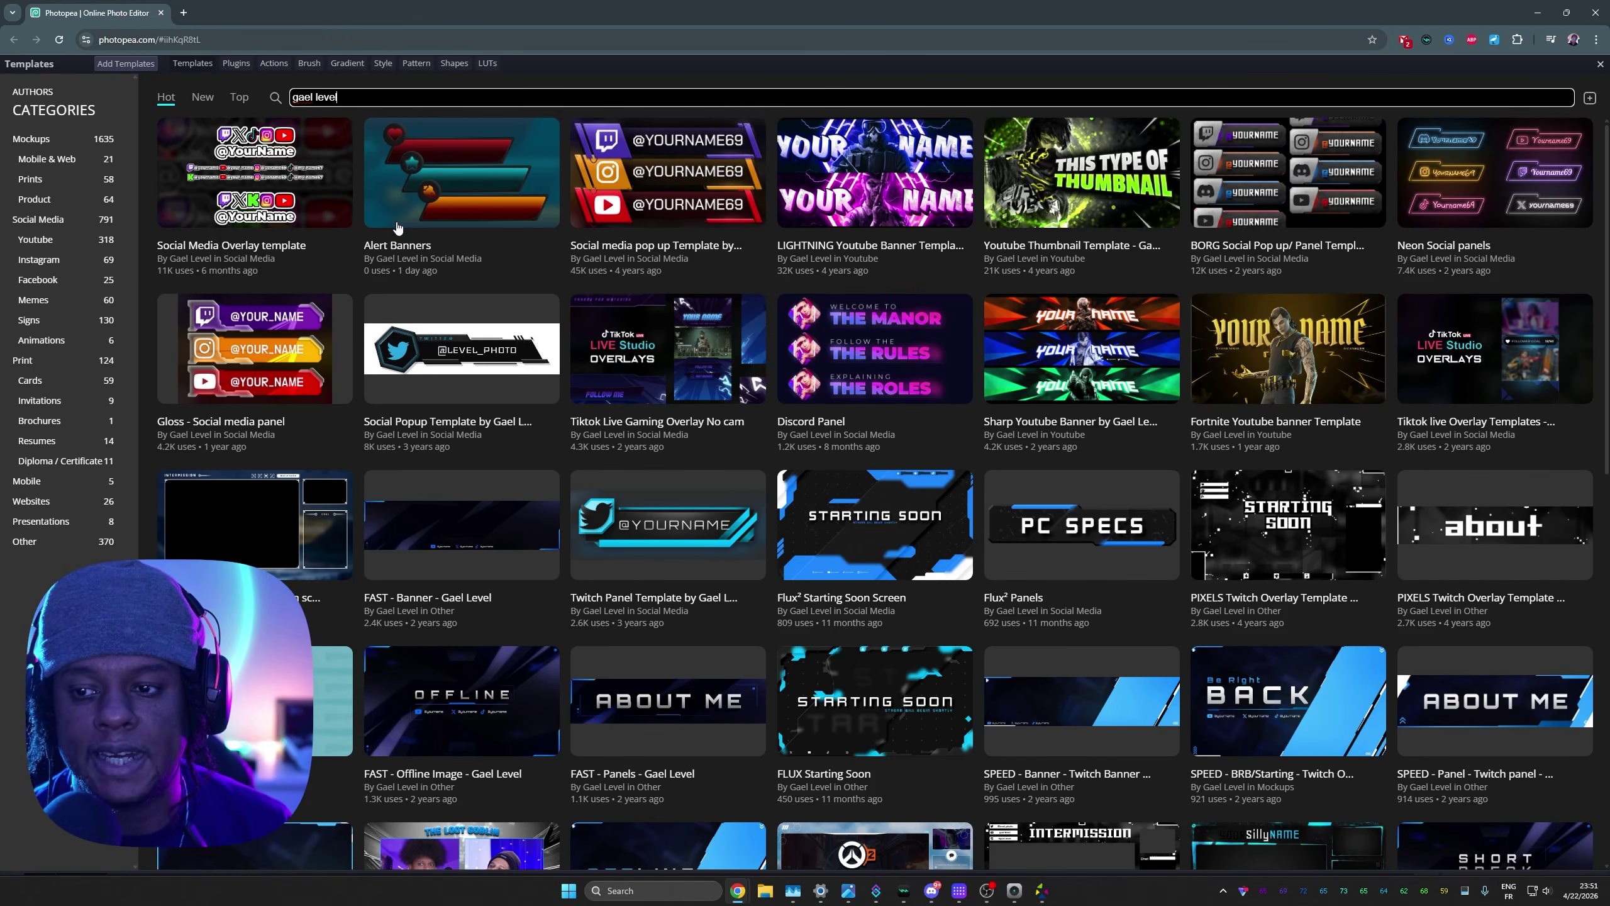
{"action": "left_click", "coordinate": [402, 253]}
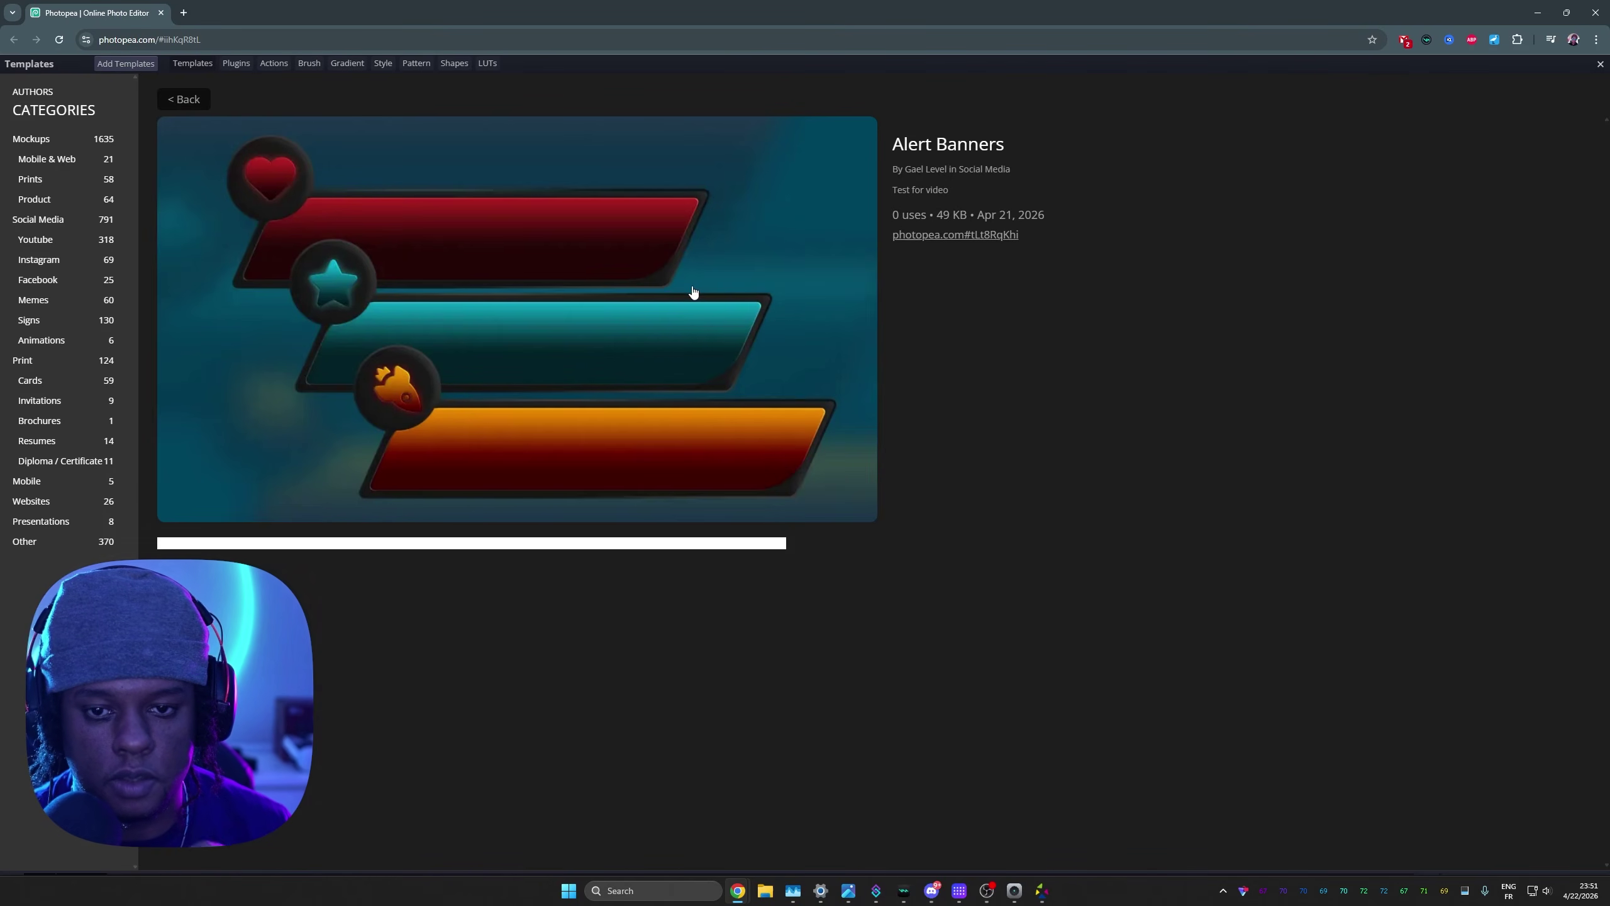
{"action": "left_click", "coordinate": [938, 241]}
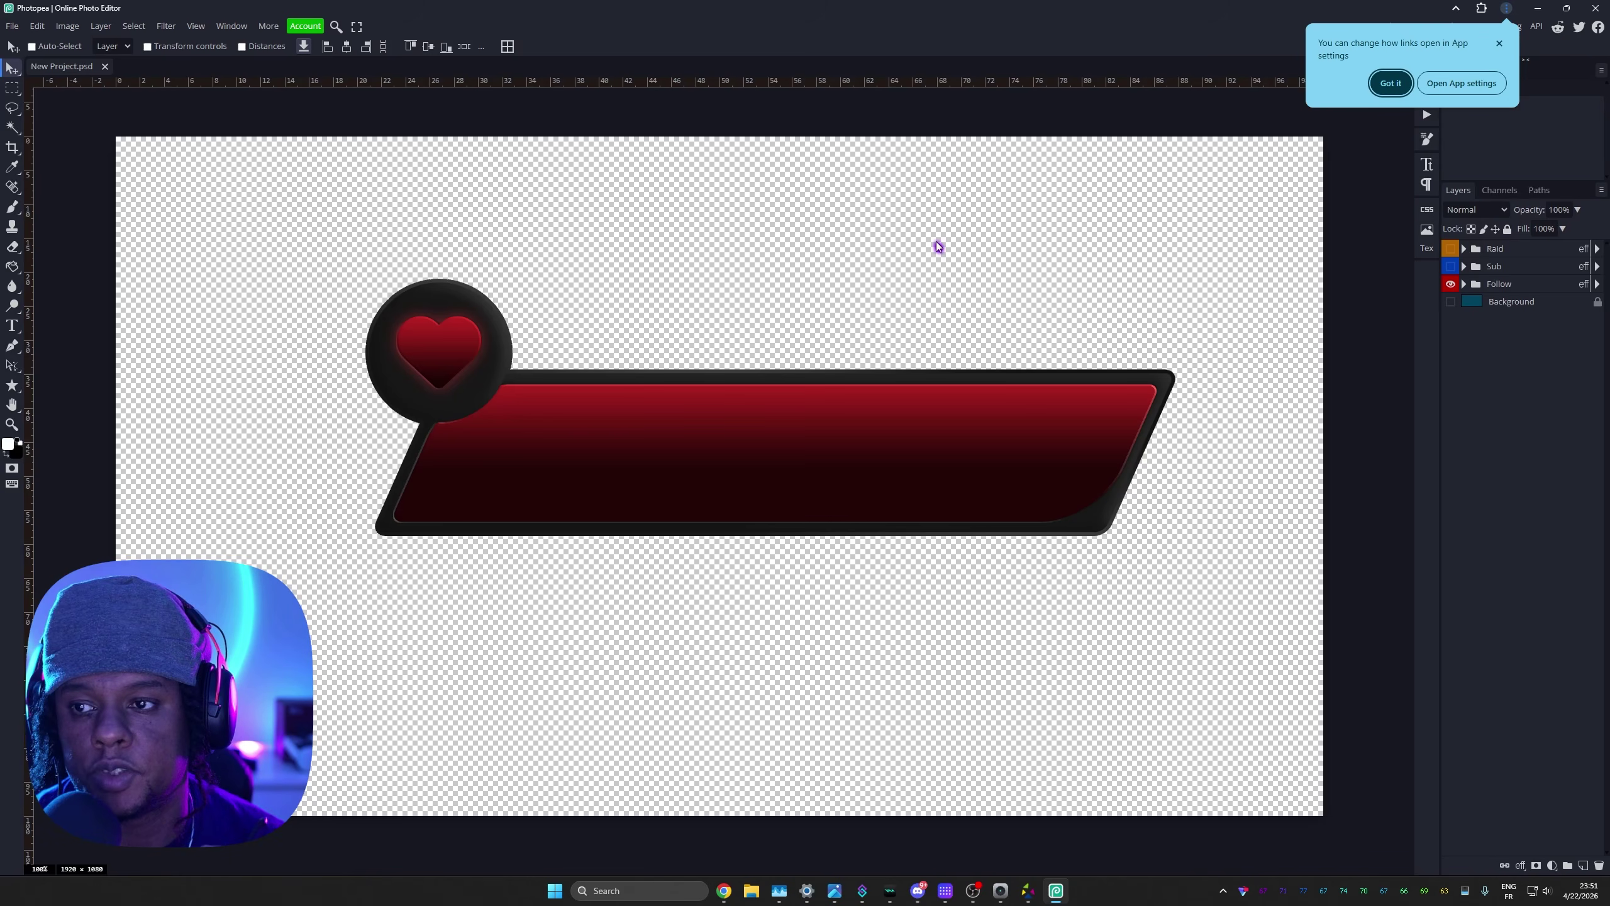
Step: Hide the Follow group, preview the Sub banner, and leave only the Raid group visible
{"action": "left_click", "coordinate": [1450, 286]}
{"action": "left_click", "coordinate": [1450, 267]}
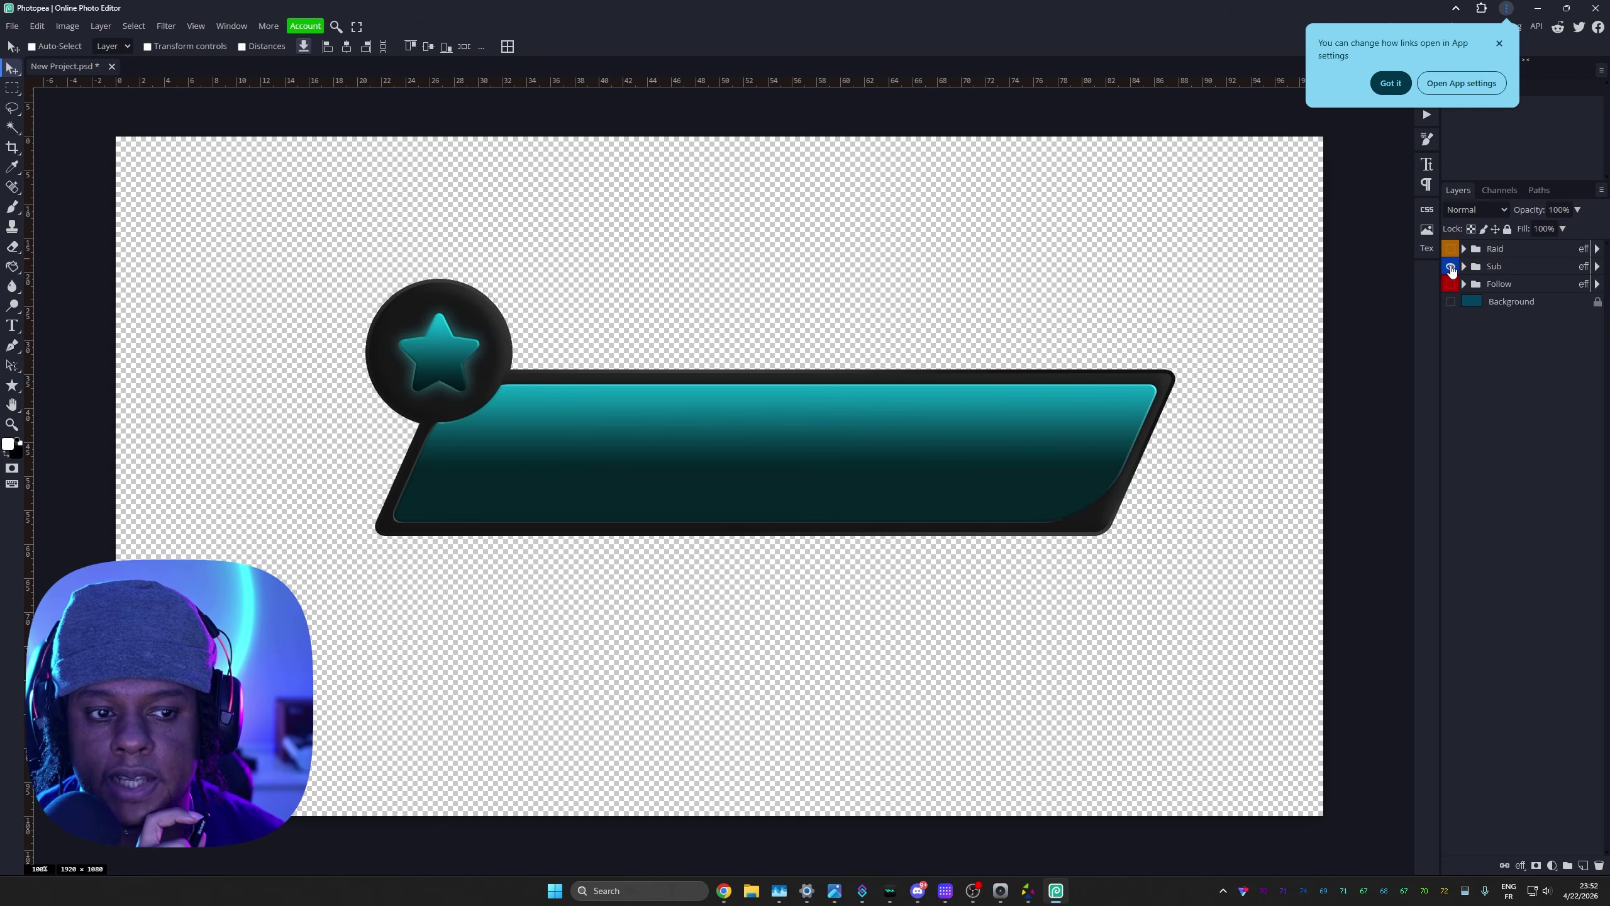
{"action": "left_click", "coordinate": [1450, 267]}
{"action": "left_click", "coordinate": [1452, 249]}
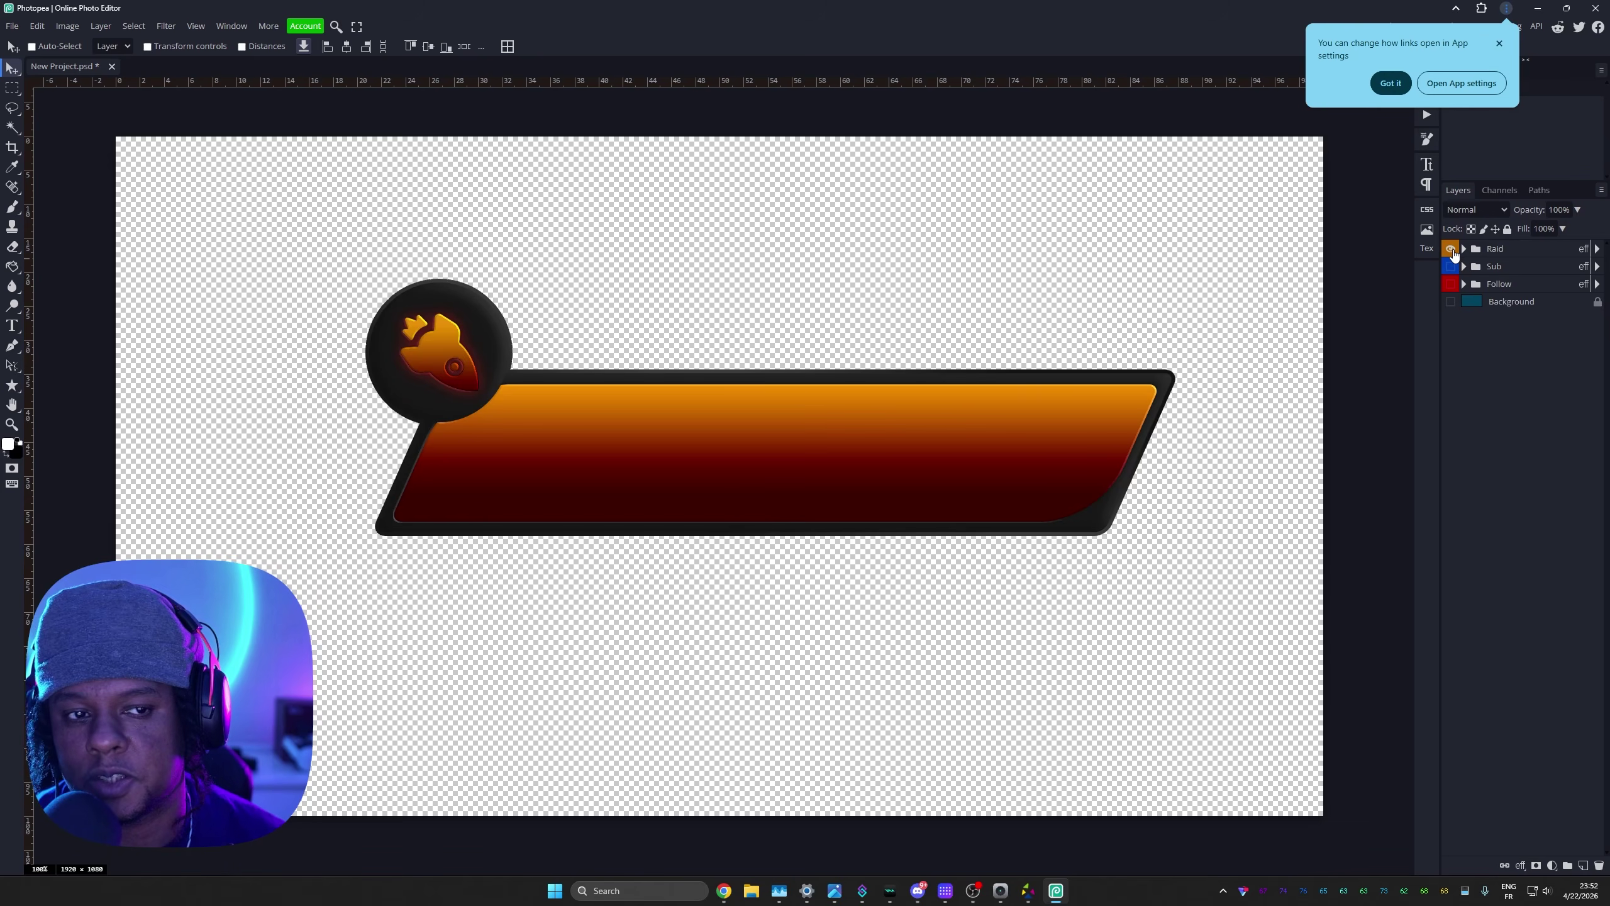
{"action": "left_click", "coordinate": [12, 25]}
{"action": "mouse_move", "coordinate": [65, 215]}
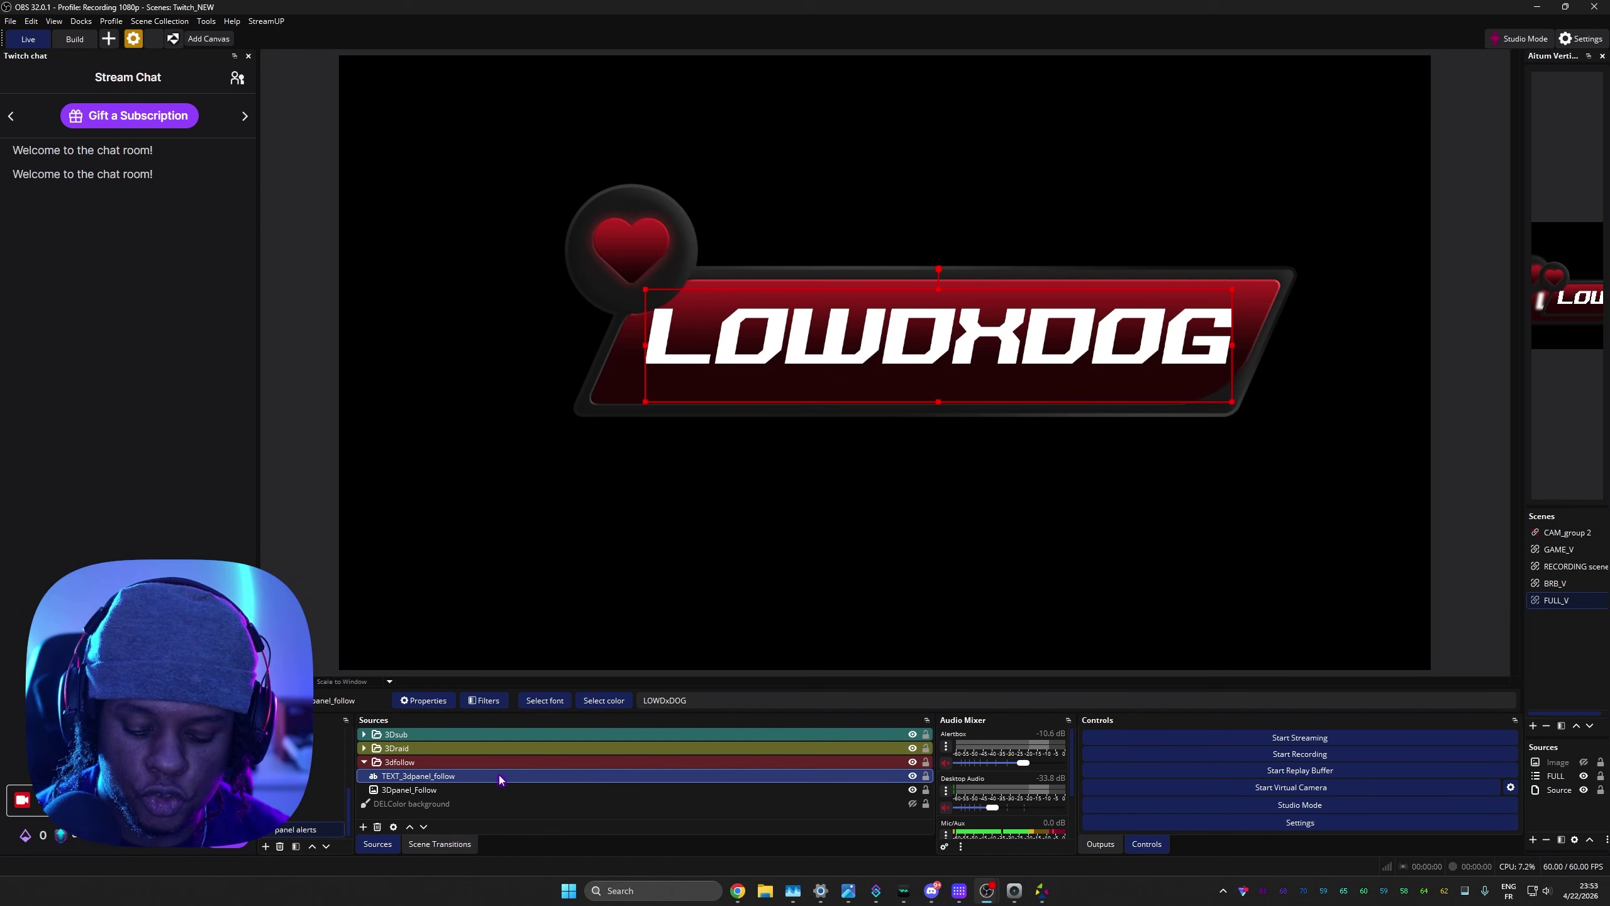
Step: In OBS, inspect the transform settings and bounding box of the TEXT_3dpanel_follow source
{"action": "key", "text": "ctrl+e"}
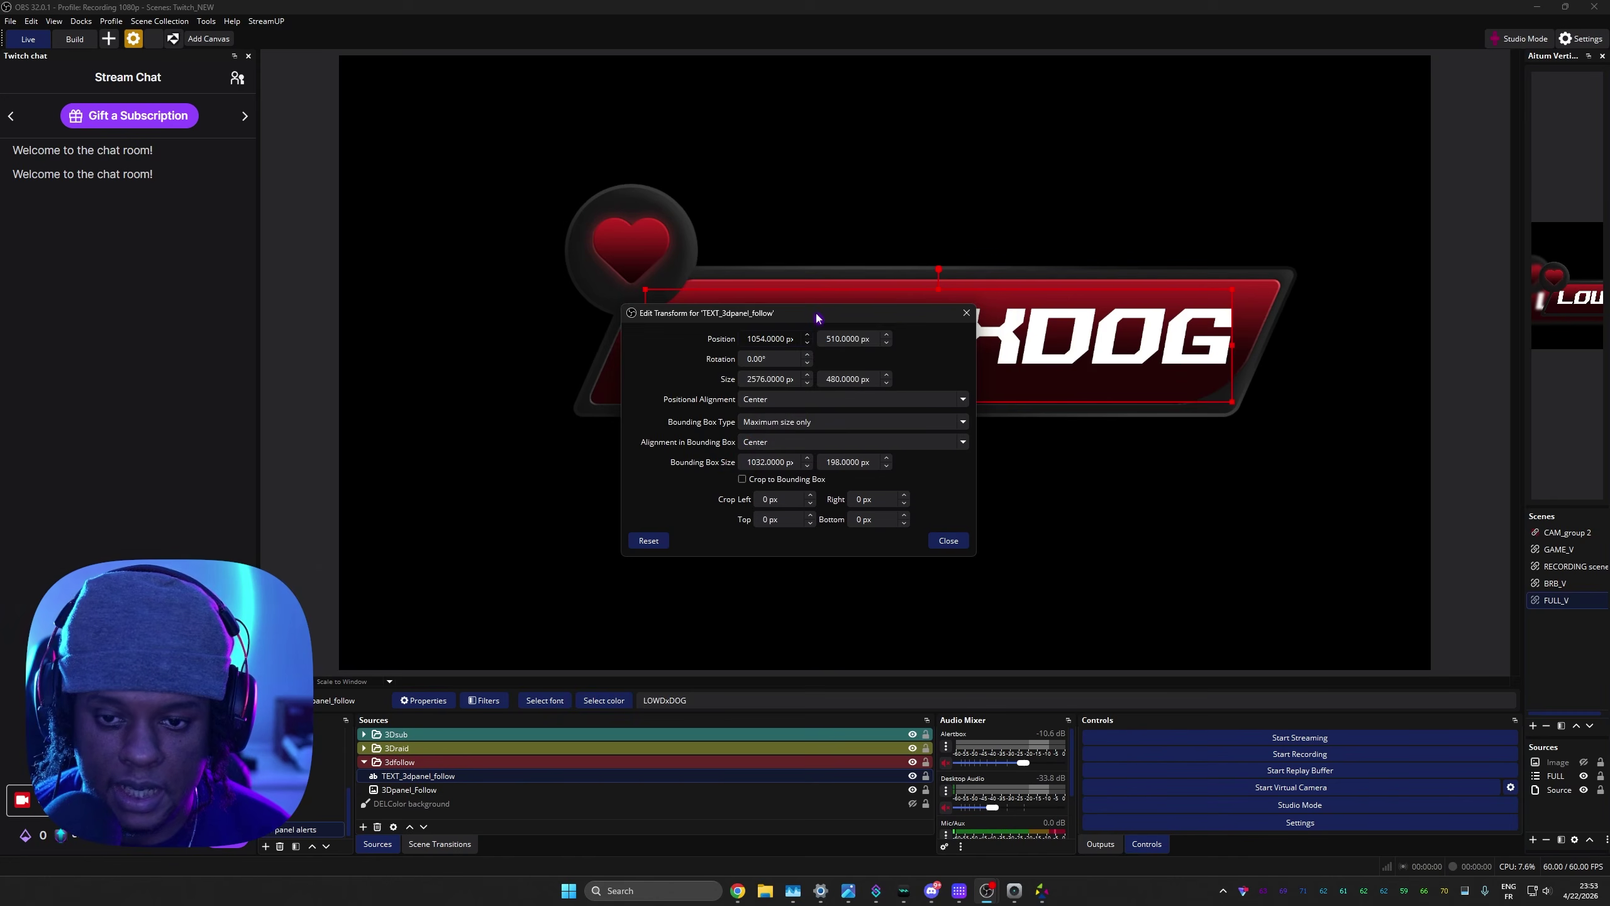
{"action": "left_click_drag", "start_coordinate": [834, 188], "coordinate": [729, 656]}
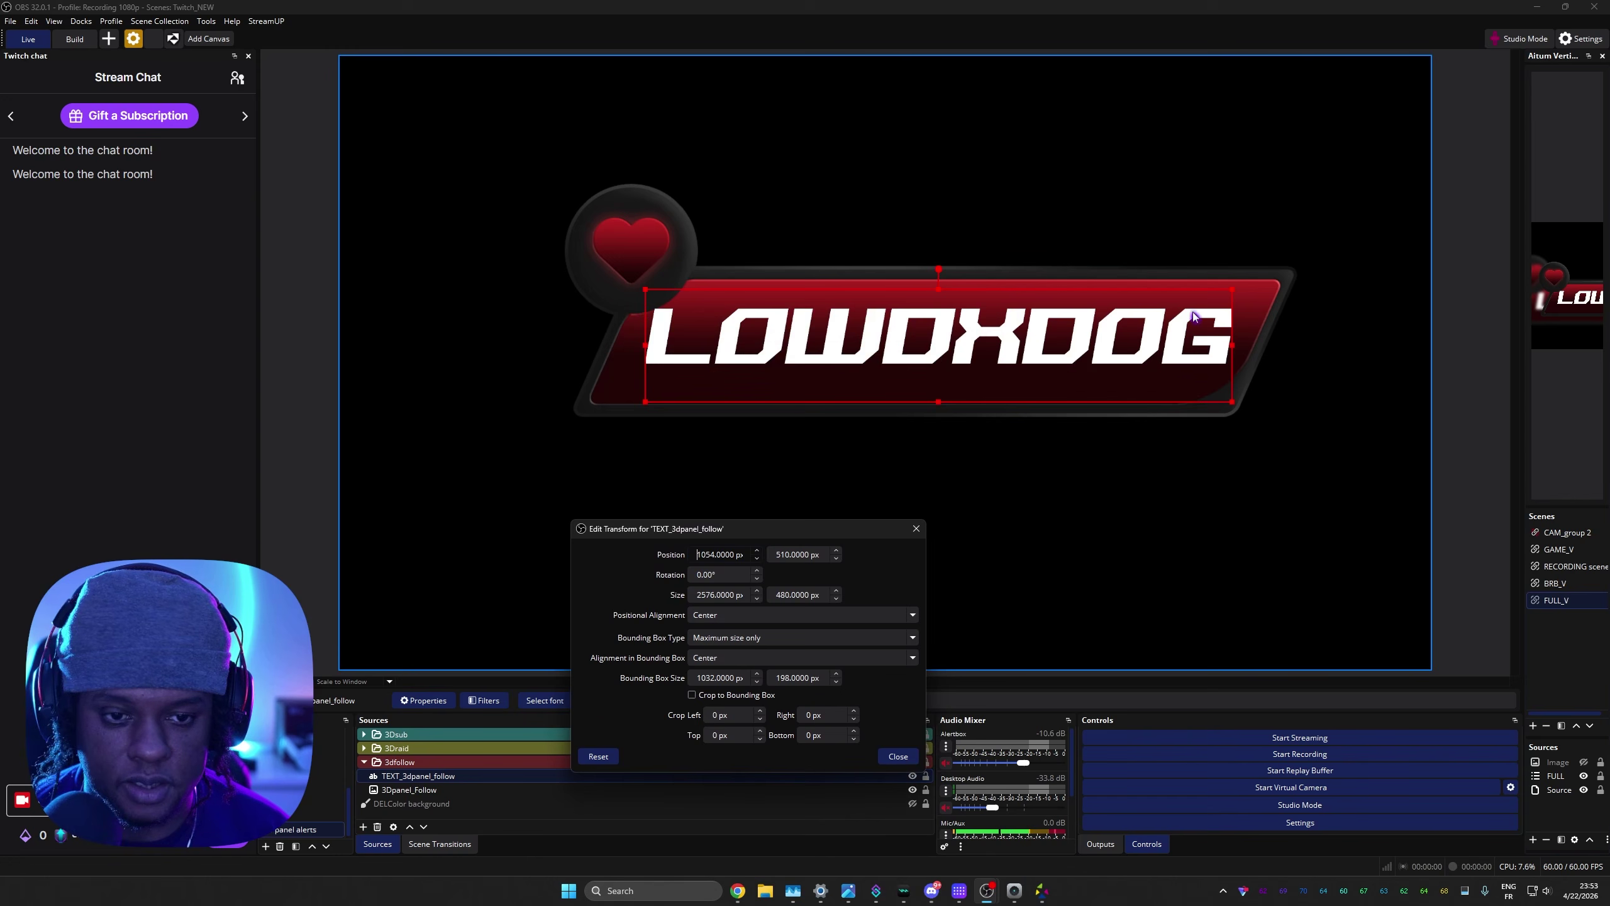
{"action": "mouse_move", "coordinate": [645, 346]}
{"action": "left_mouse_down"}
{"action": "mouse_move", "coordinate": [484, 328]}
{"action": "mouse_move", "coordinate": [1065, 313]}
{"action": "mouse_move", "coordinate": [645, 326]}
{"action": "left_mouse_up"}
{"action": "key", "text": "Escape"}
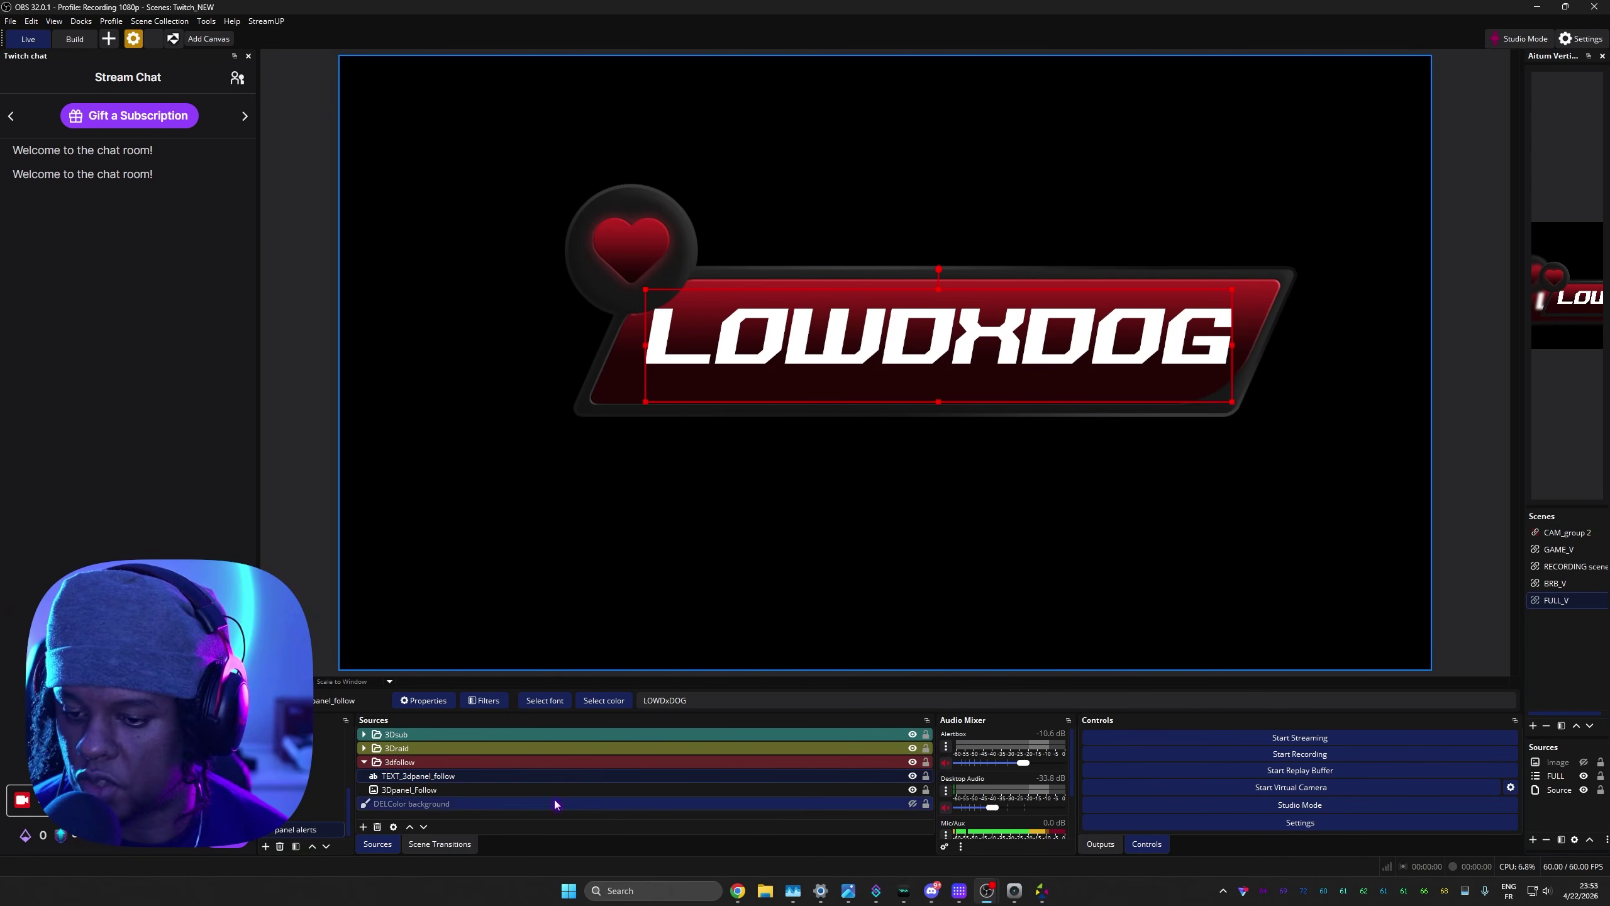
Step: Make the DELColor background source visible behind the follow alert
{"action": "left_click", "coordinate": [912, 804]}
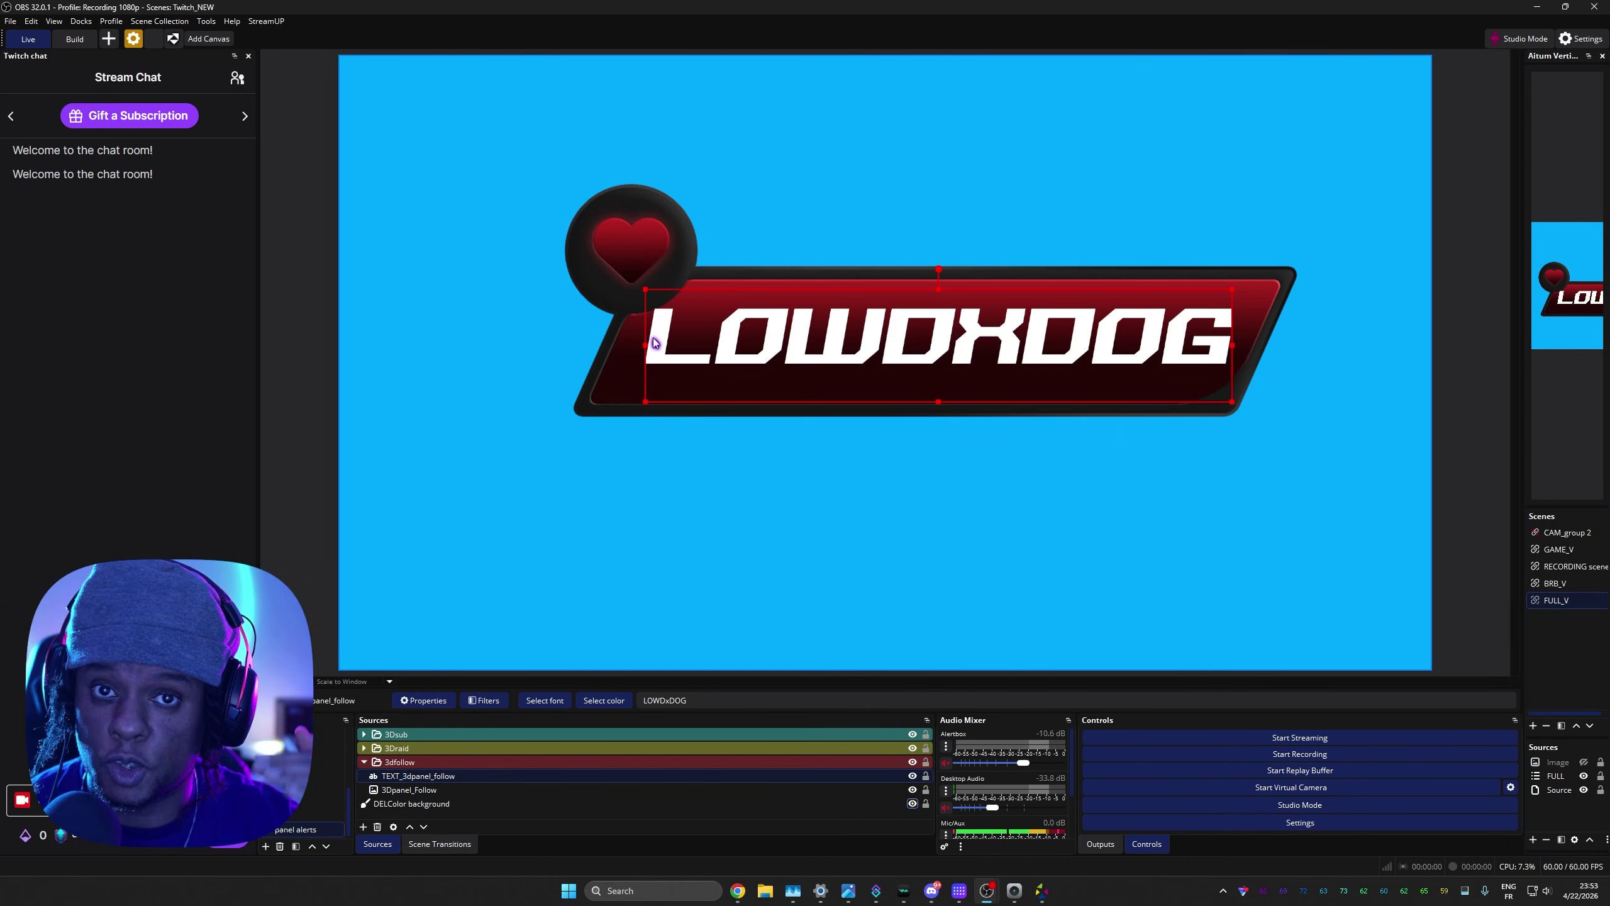
{"action": "left_click", "coordinate": [416, 790], "text": "ctrl"}
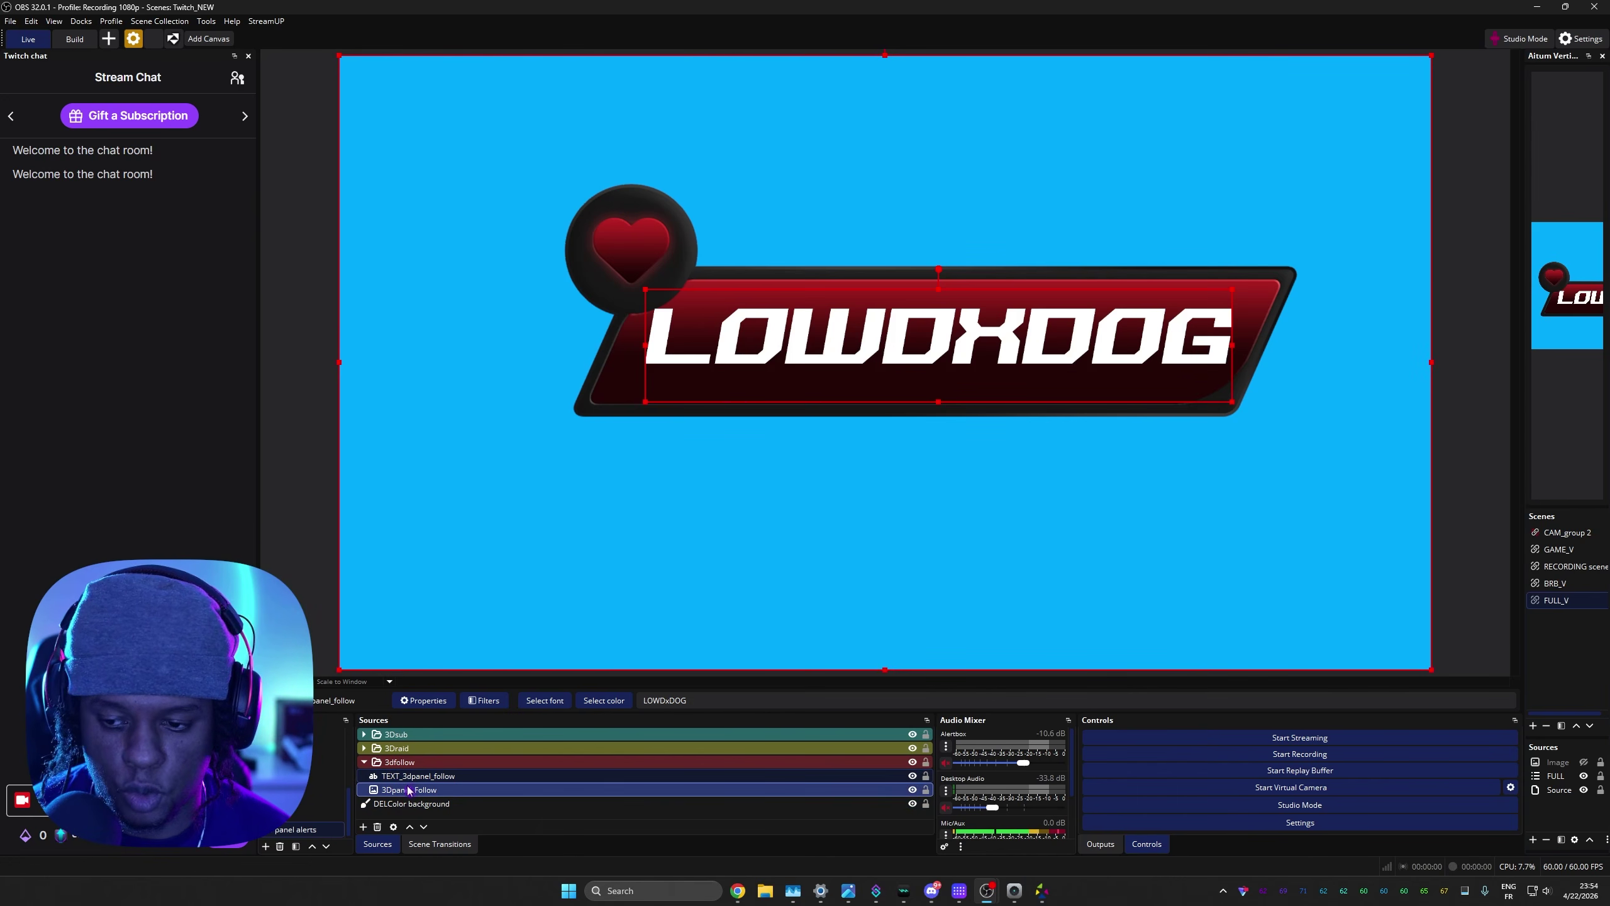
{"action": "right_click", "coordinate": [414, 791]}
{"action": "right_click", "coordinate": [460, 803]}
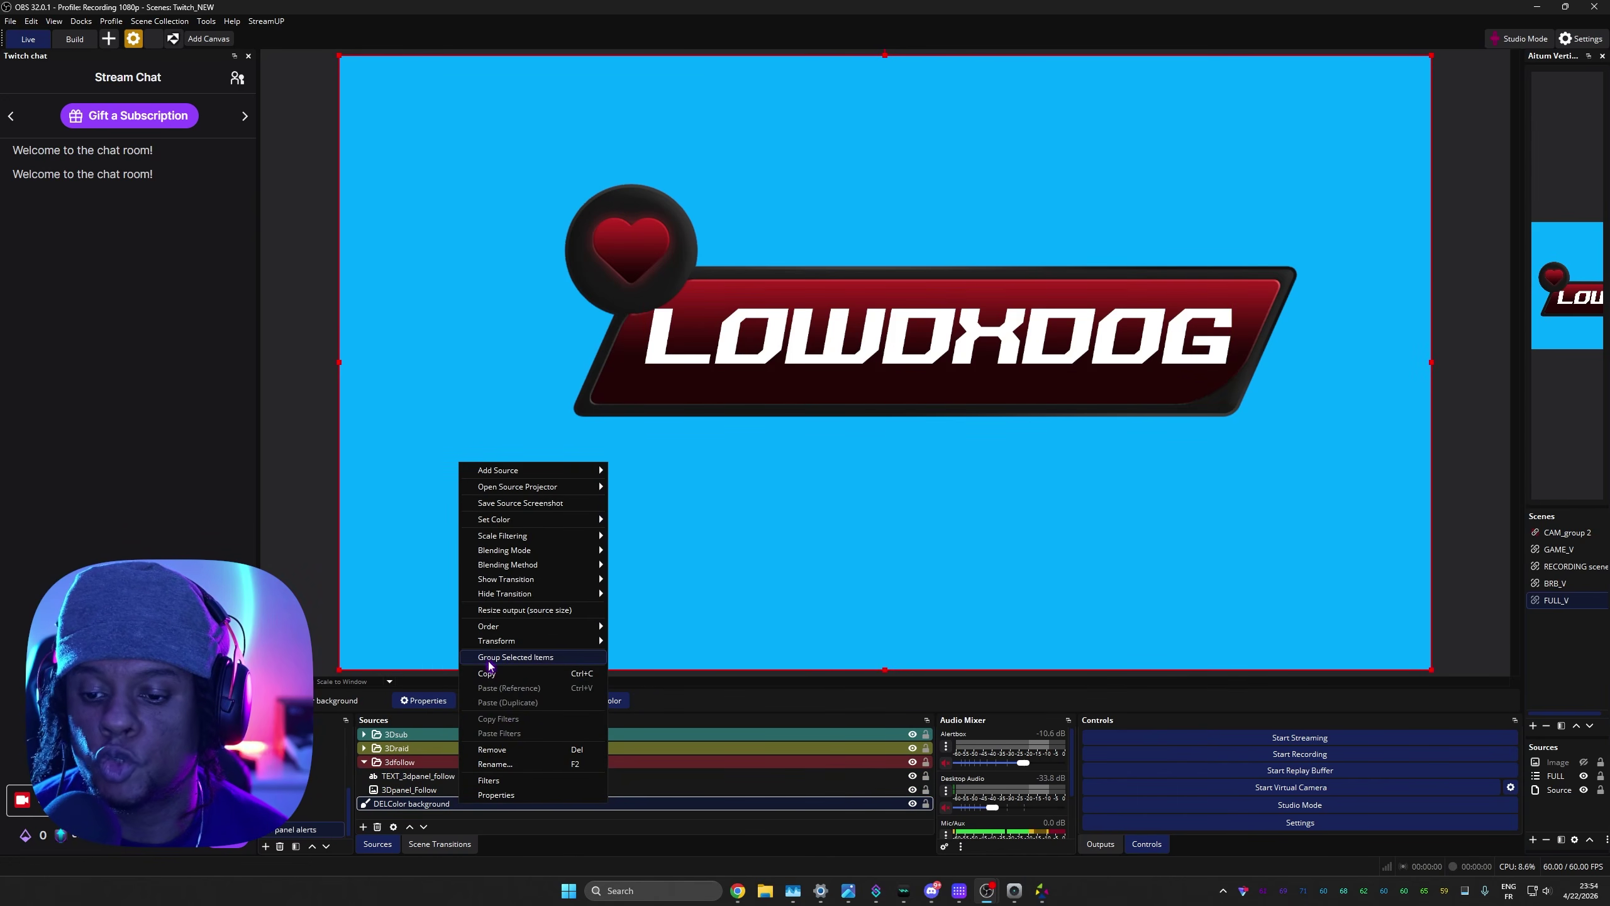
{"action": "left_click", "coordinate": [659, 801]}
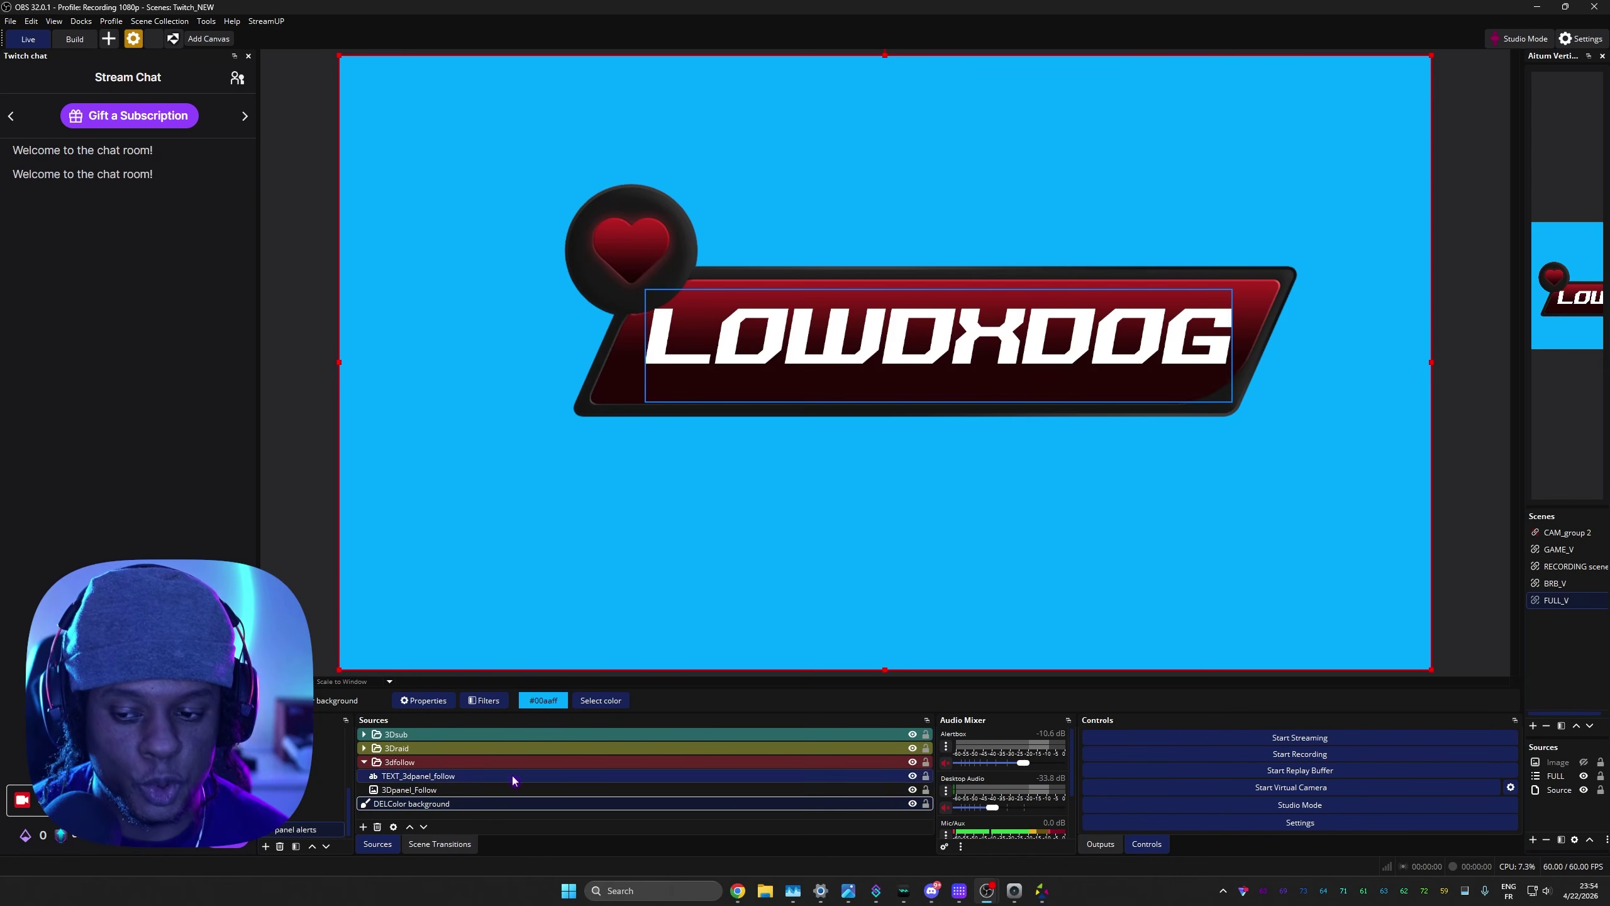
Step: Open the filters of the 3dfollow group and add another 3D Block effect filter
{"action": "left_click", "coordinate": [468, 767]}
{"action": "left_click", "coordinate": [485, 700]}
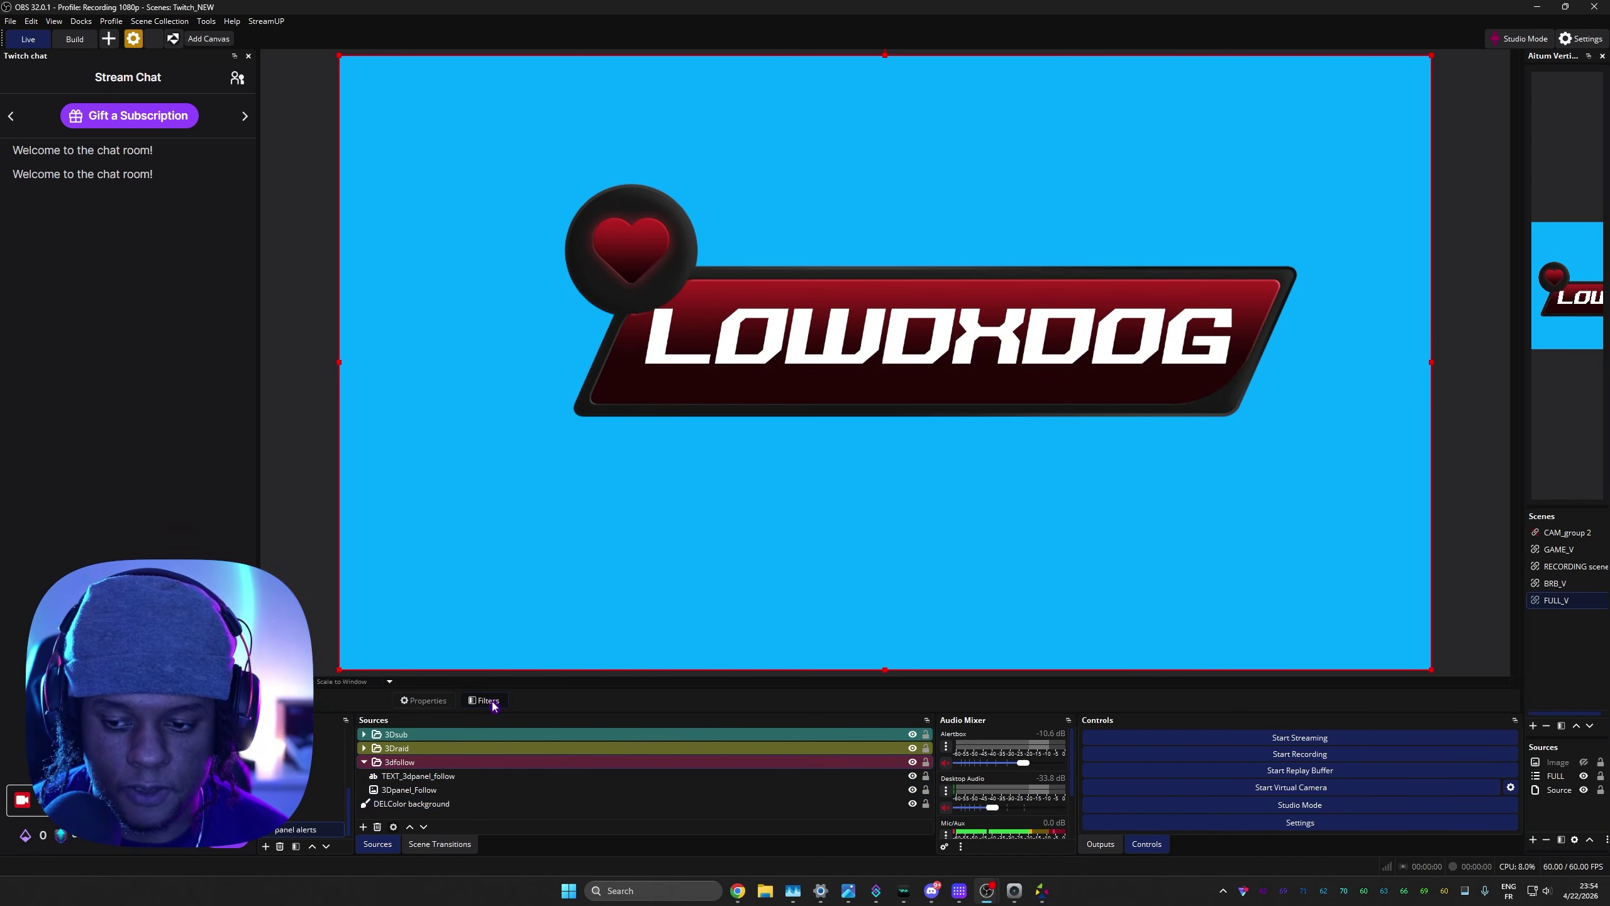
{"action": "left_click_drag", "start_coordinate": [448, 346], "coordinate": [865, 325]}
{"action": "left_click", "coordinate": [786, 774]}
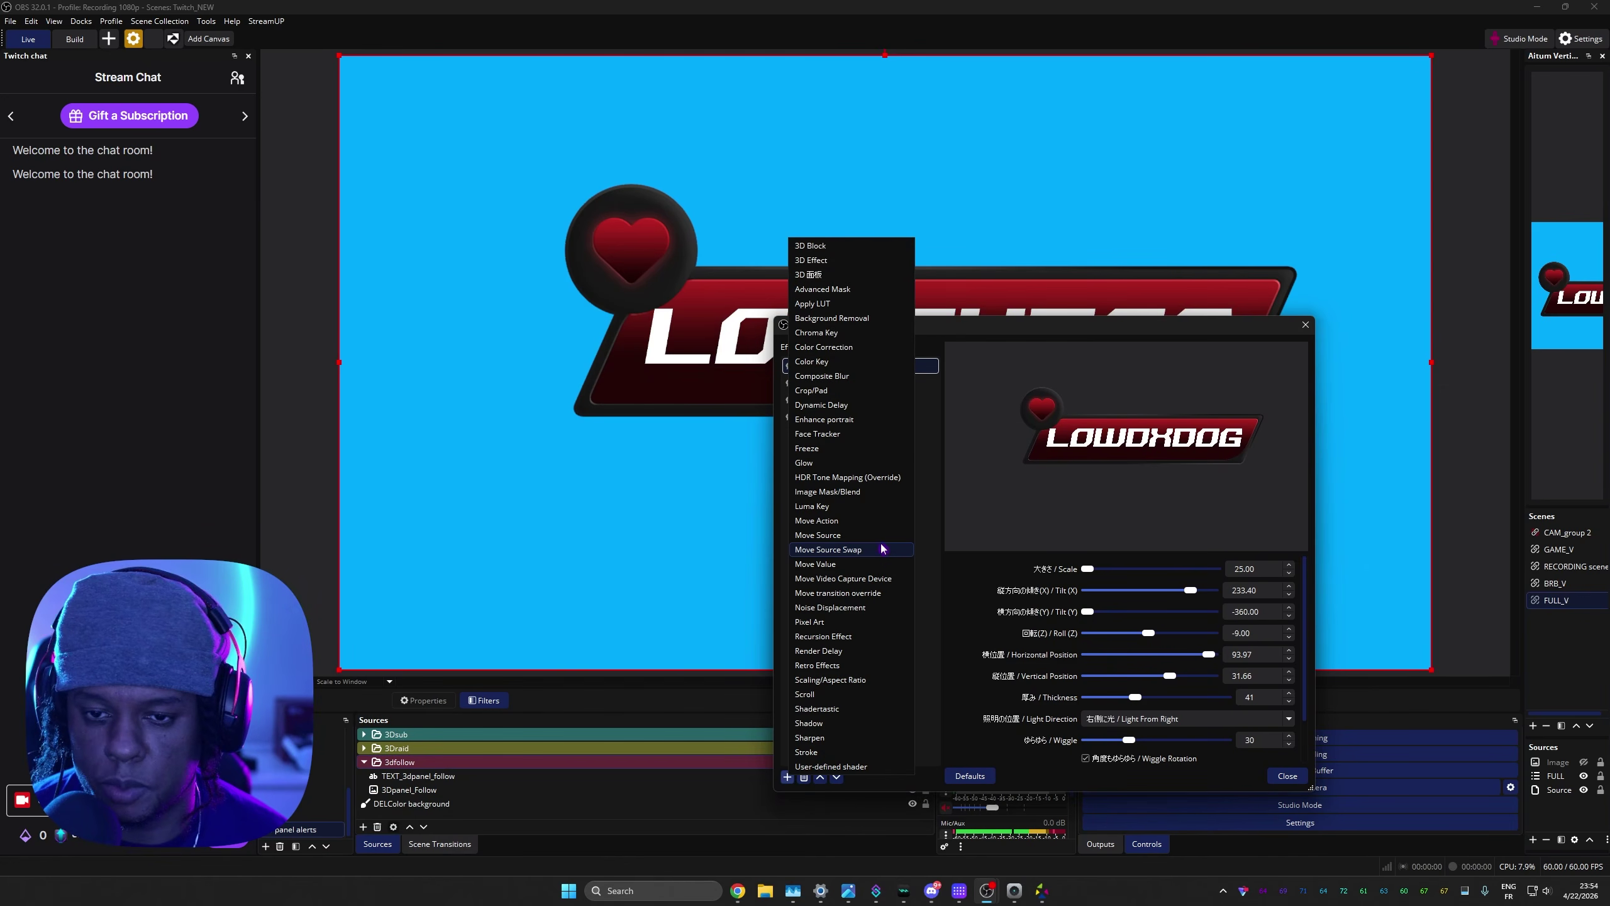
{"action": "left_click", "coordinate": [827, 252]}
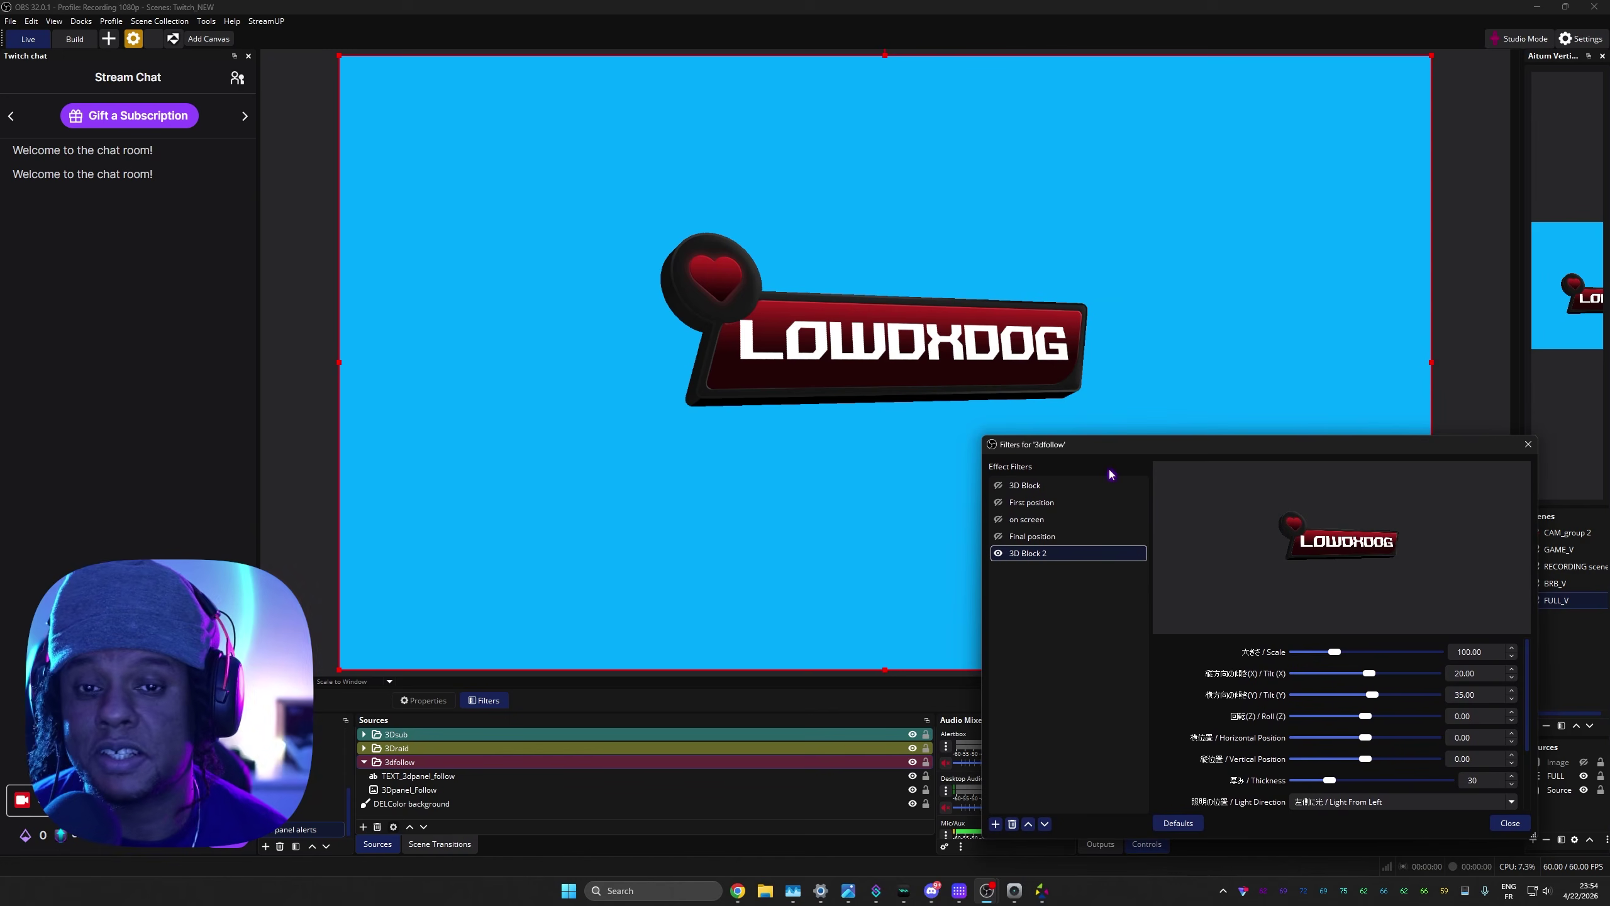
Step: Try out the tilt, wiggle rotation and wiggle strength of the newly added 3D Block filter
{"action": "mouse_move", "coordinate": [1369, 674]}
{"action": "left_mouse_down"}
{"action": "mouse_move", "coordinate": [1362, 695]}
{"action": "mouse_move", "coordinate": [1337, 654]}
{"action": "mouse_move", "coordinate": [1299, 653]}
{"action": "mouse_move", "coordinate": [1361, 672]}
{"action": "mouse_move", "coordinate": [1336, 698]}
{"action": "mouse_move", "coordinate": [1362, 654]}
{"action": "mouse_move", "coordinate": [1371, 698]}
{"action": "left_mouse_up"}
{"action": "scroll", "coordinate": [1246, 707], "scroll_direction": "down", "scroll_amount": 3}
{"action": "left_click", "coordinate": [1294, 756]}
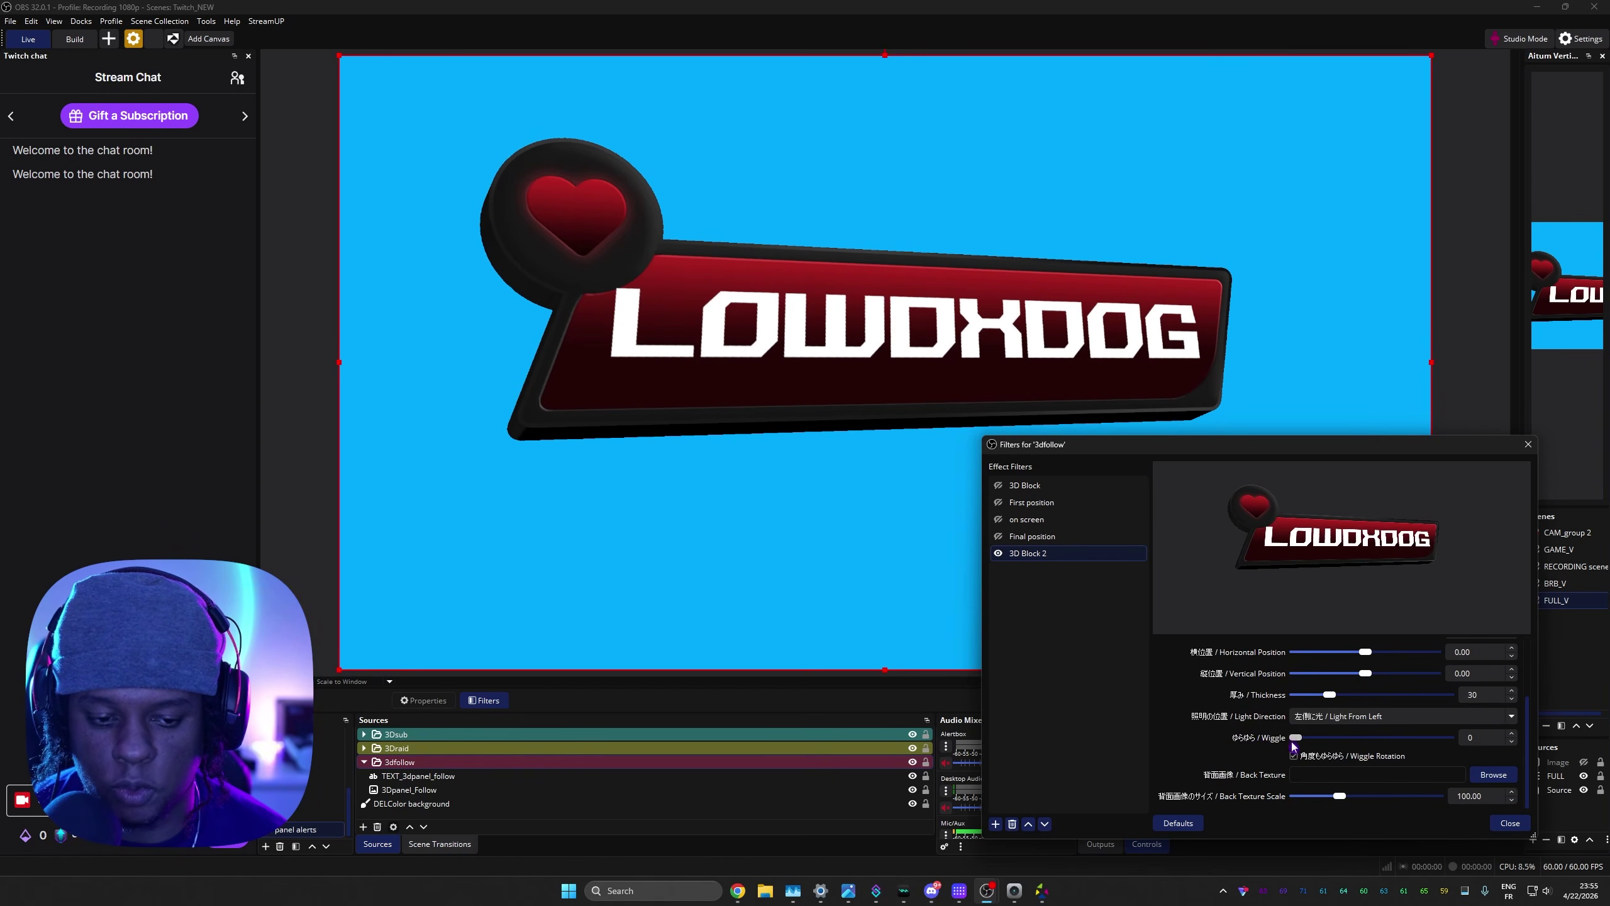
{"action": "left_click_drag", "start_coordinate": [1295, 738], "coordinate": [1470, 739]}
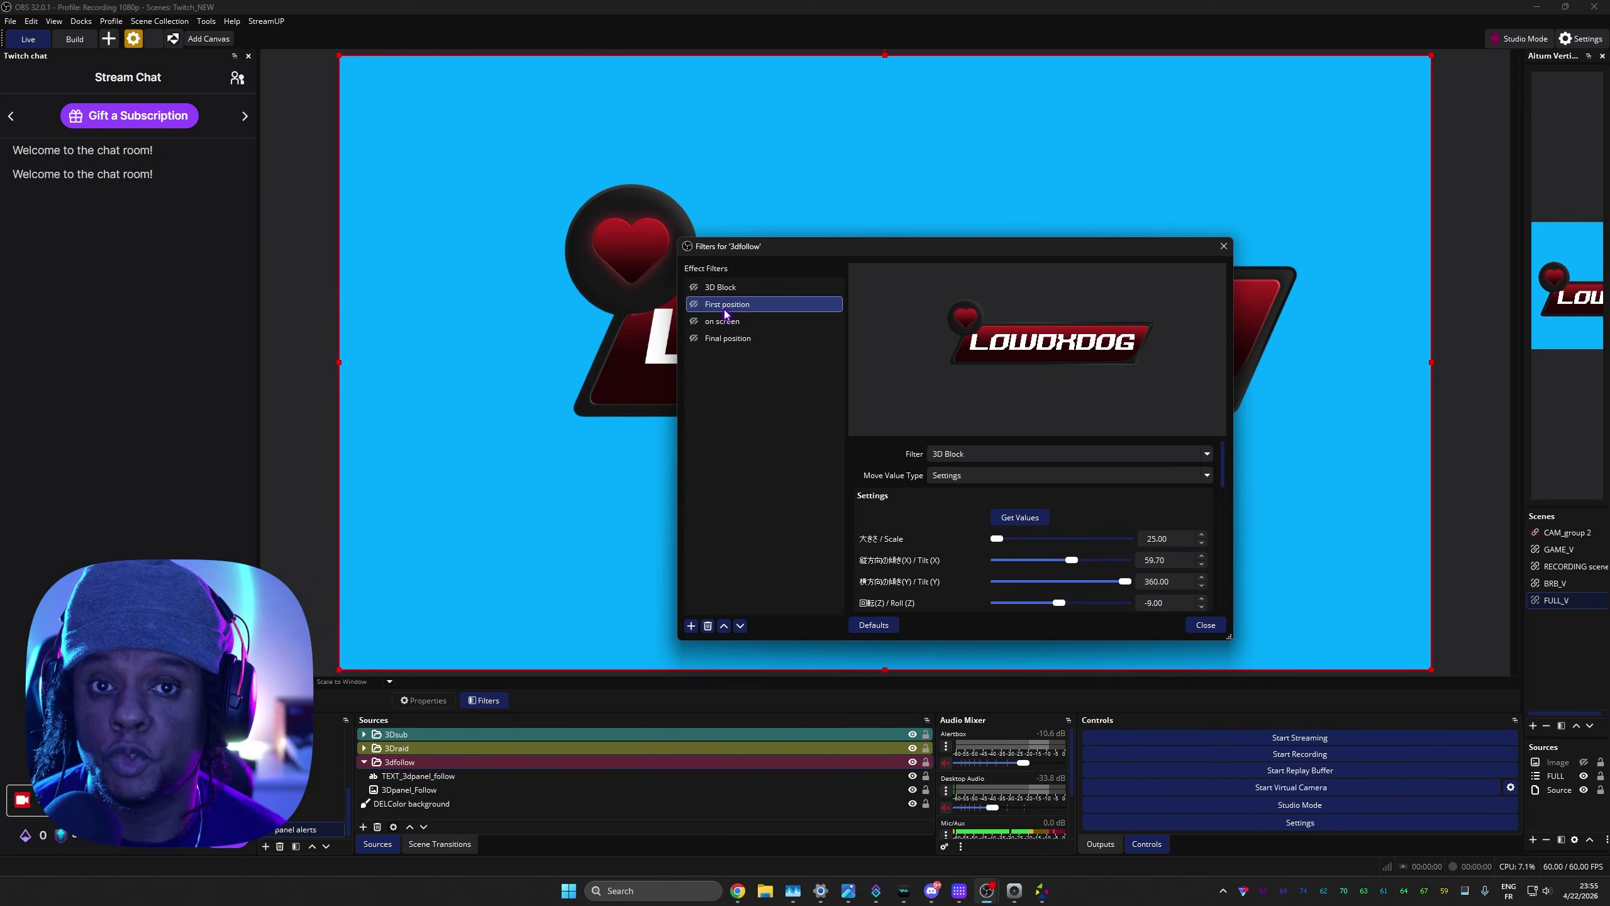
Step: Examine the settings of the First position and on screen move filters down to the next move each one starts
{"action": "left_click", "coordinate": [691, 627]}
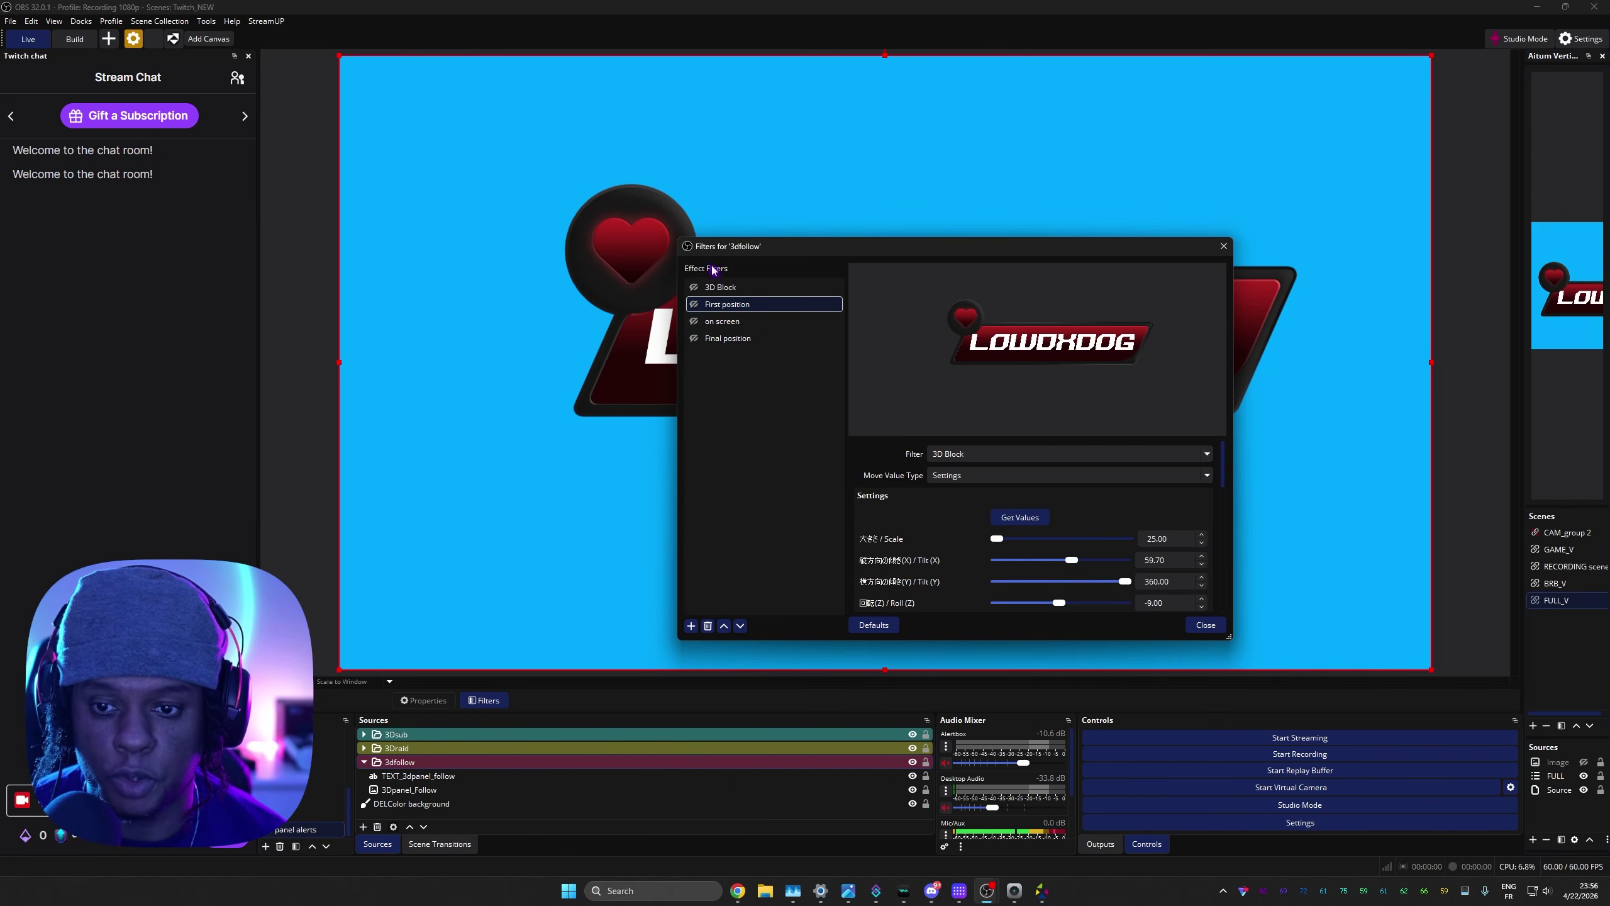
{"action": "left_click", "coordinate": [729, 289]}
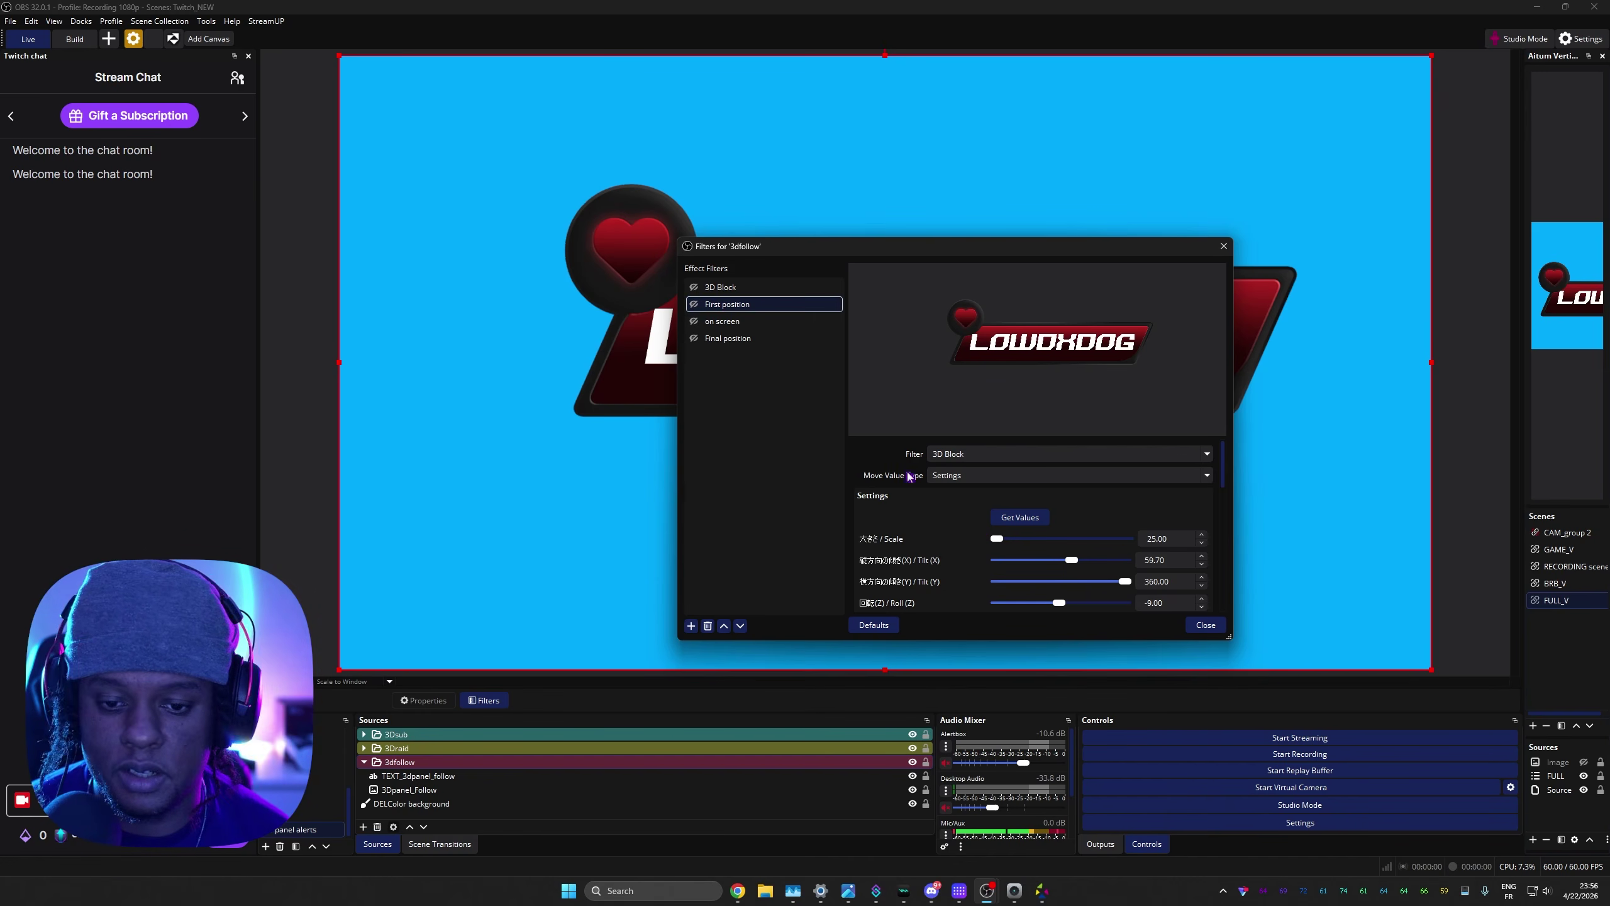
{"action": "scroll", "coordinate": [876, 504], "scroll_direction": "down", "scroll_amount": 8}
{"action": "scroll", "coordinate": [876, 505], "scroll_direction": "down", "scroll_amount": 2}
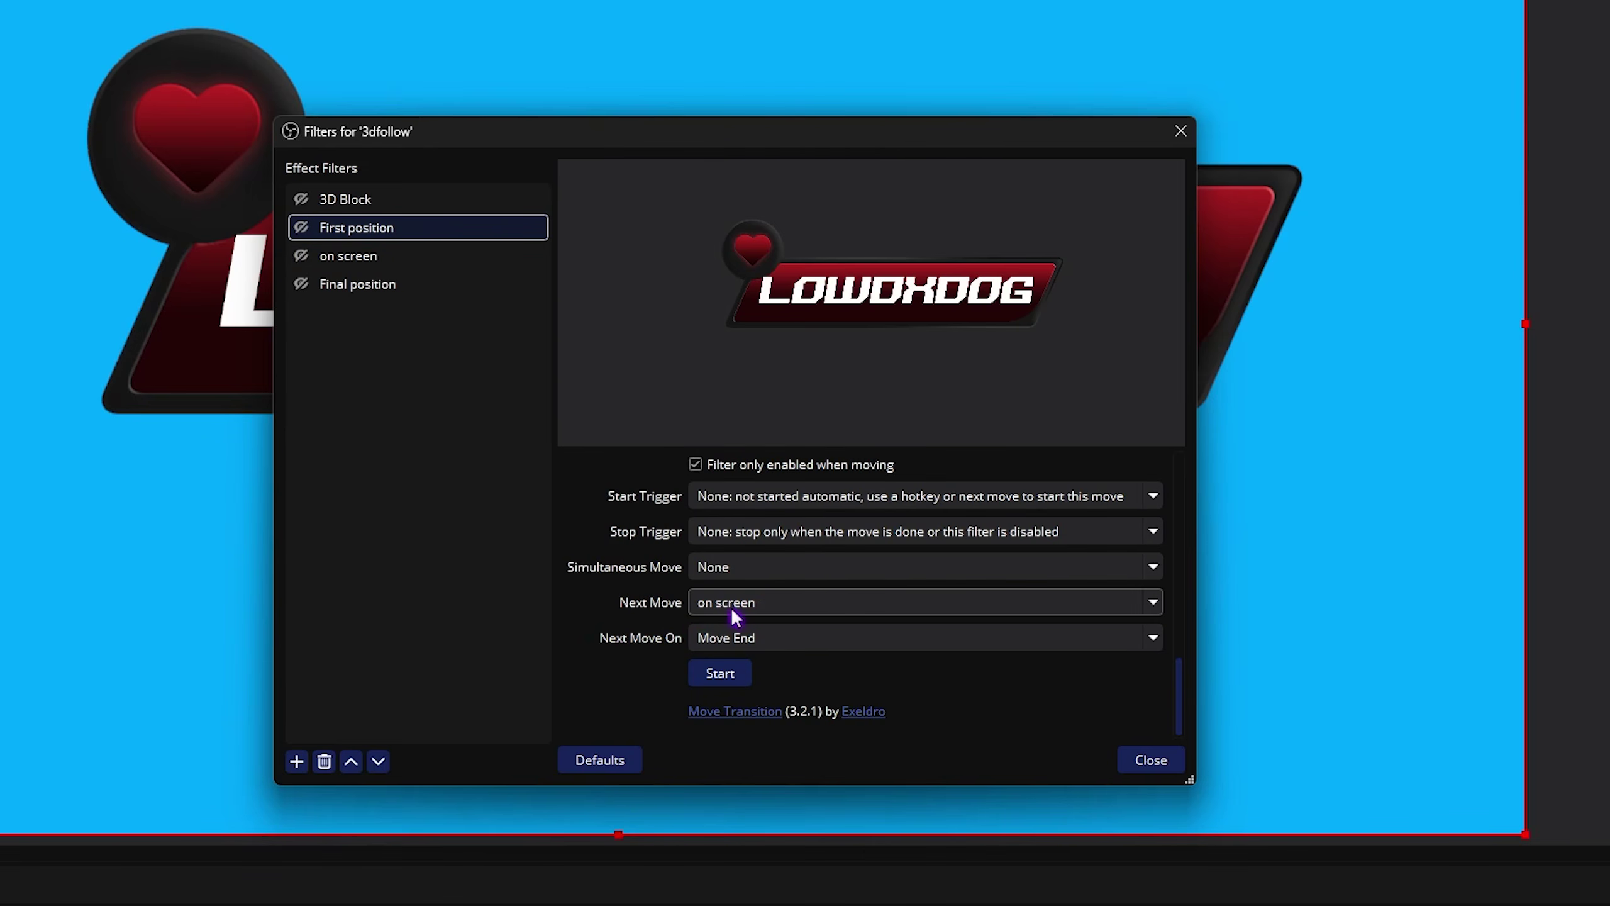
{"action": "left_click", "coordinate": [348, 255]}
{"action": "scroll", "coordinate": [610, 618], "scroll_direction": "down", "scroll_amount": 3}
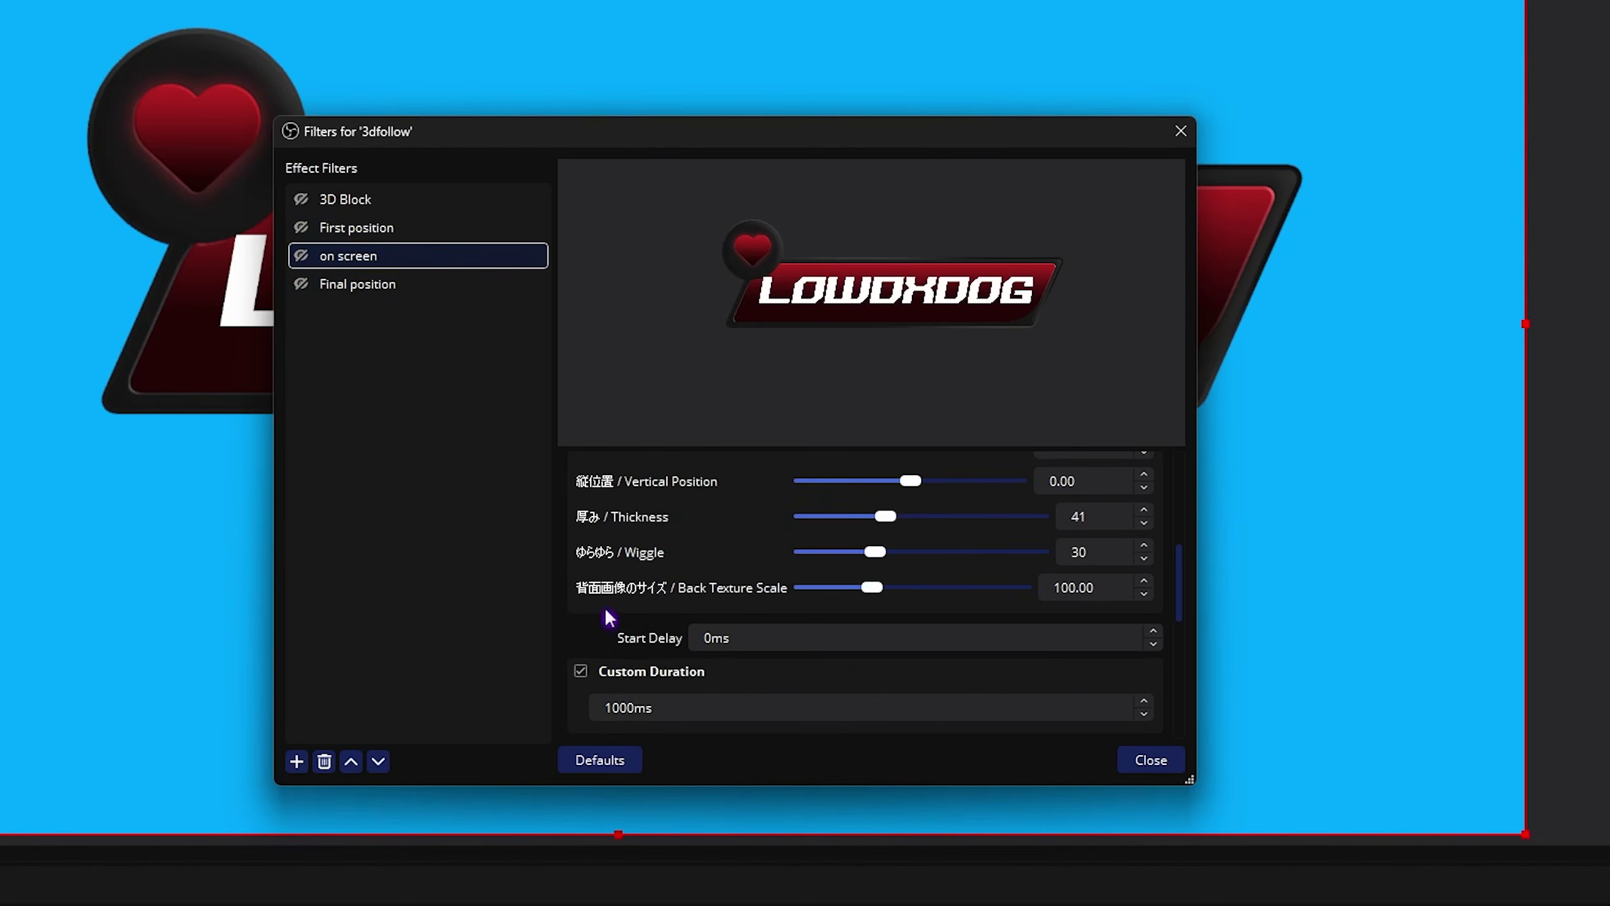
{"action": "scroll", "coordinate": [610, 618], "scroll_direction": "down", "scroll_amount": 5}
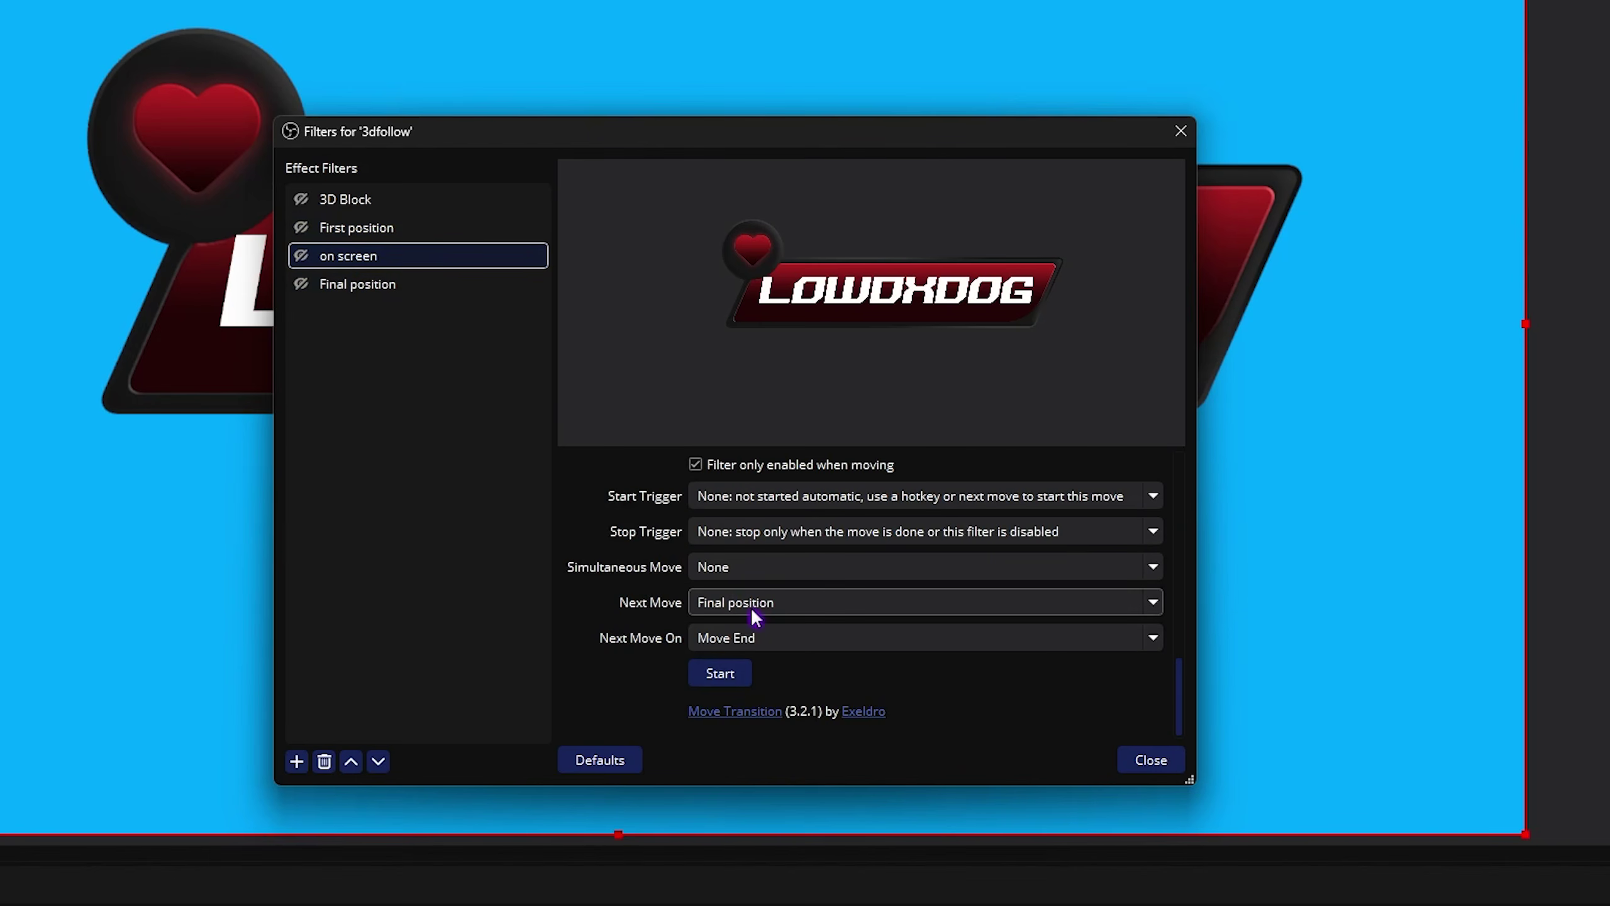
{"action": "scroll", "coordinate": [618, 618], "scroll_direction": "up", "scroll_amount": 2}
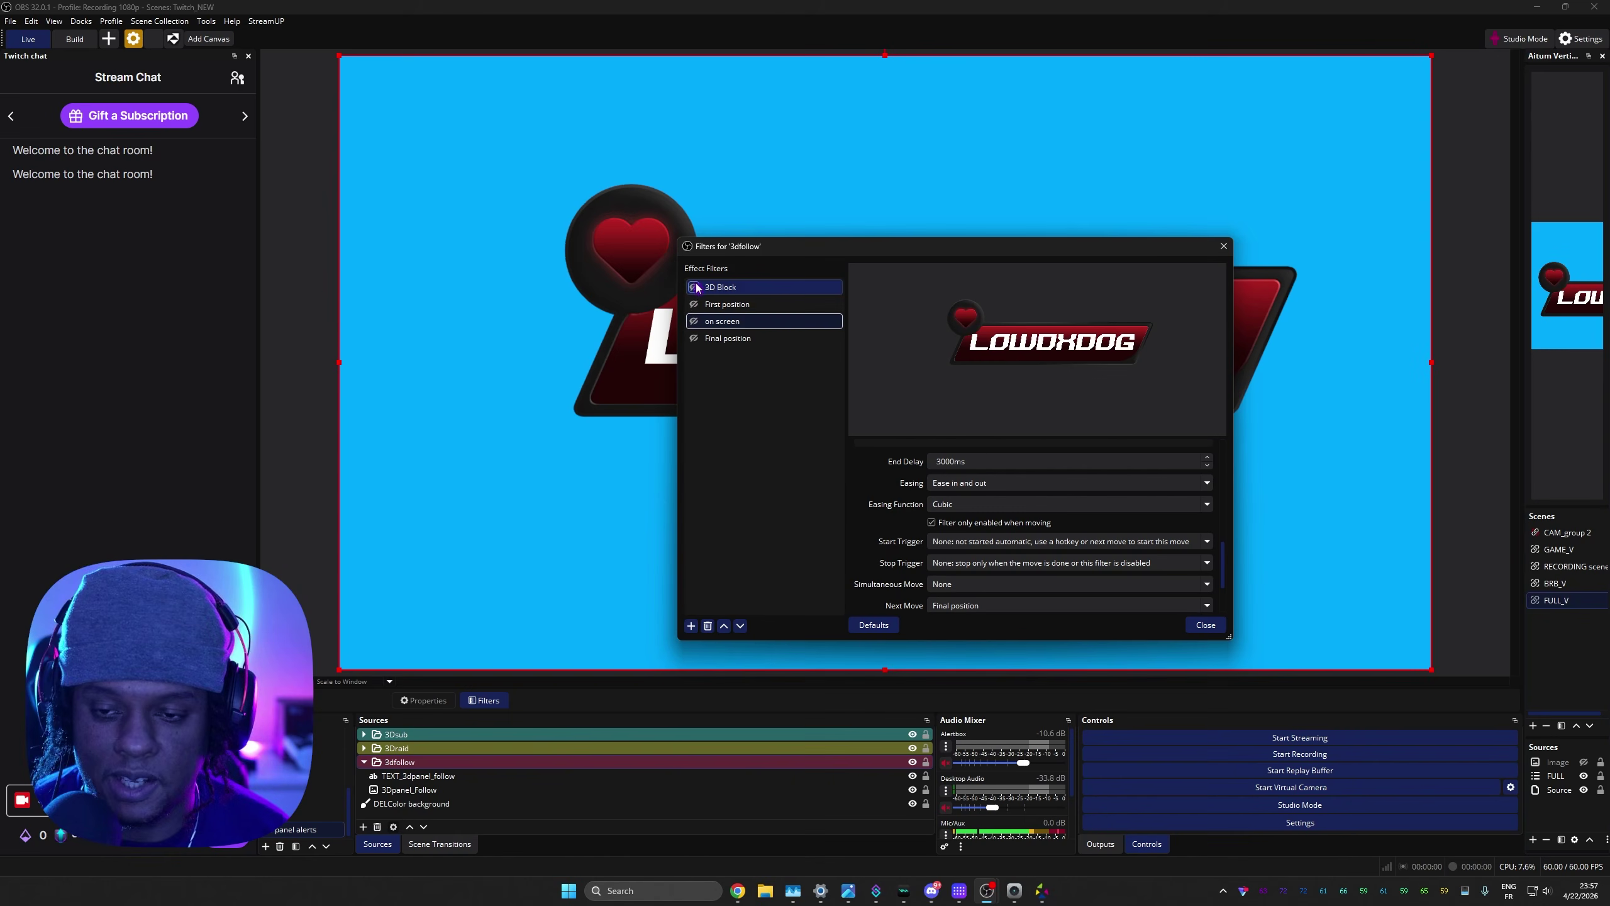
Step: Enable the 3D Block filter on 3dfollow, clear the filters window from the preview and play the First position move
{"action": "left_click", "coordinate": [301, 199]}
{"action": "left_click_drag", "start_coordinate": [784, 253], "coordinate": [1122, 500]}
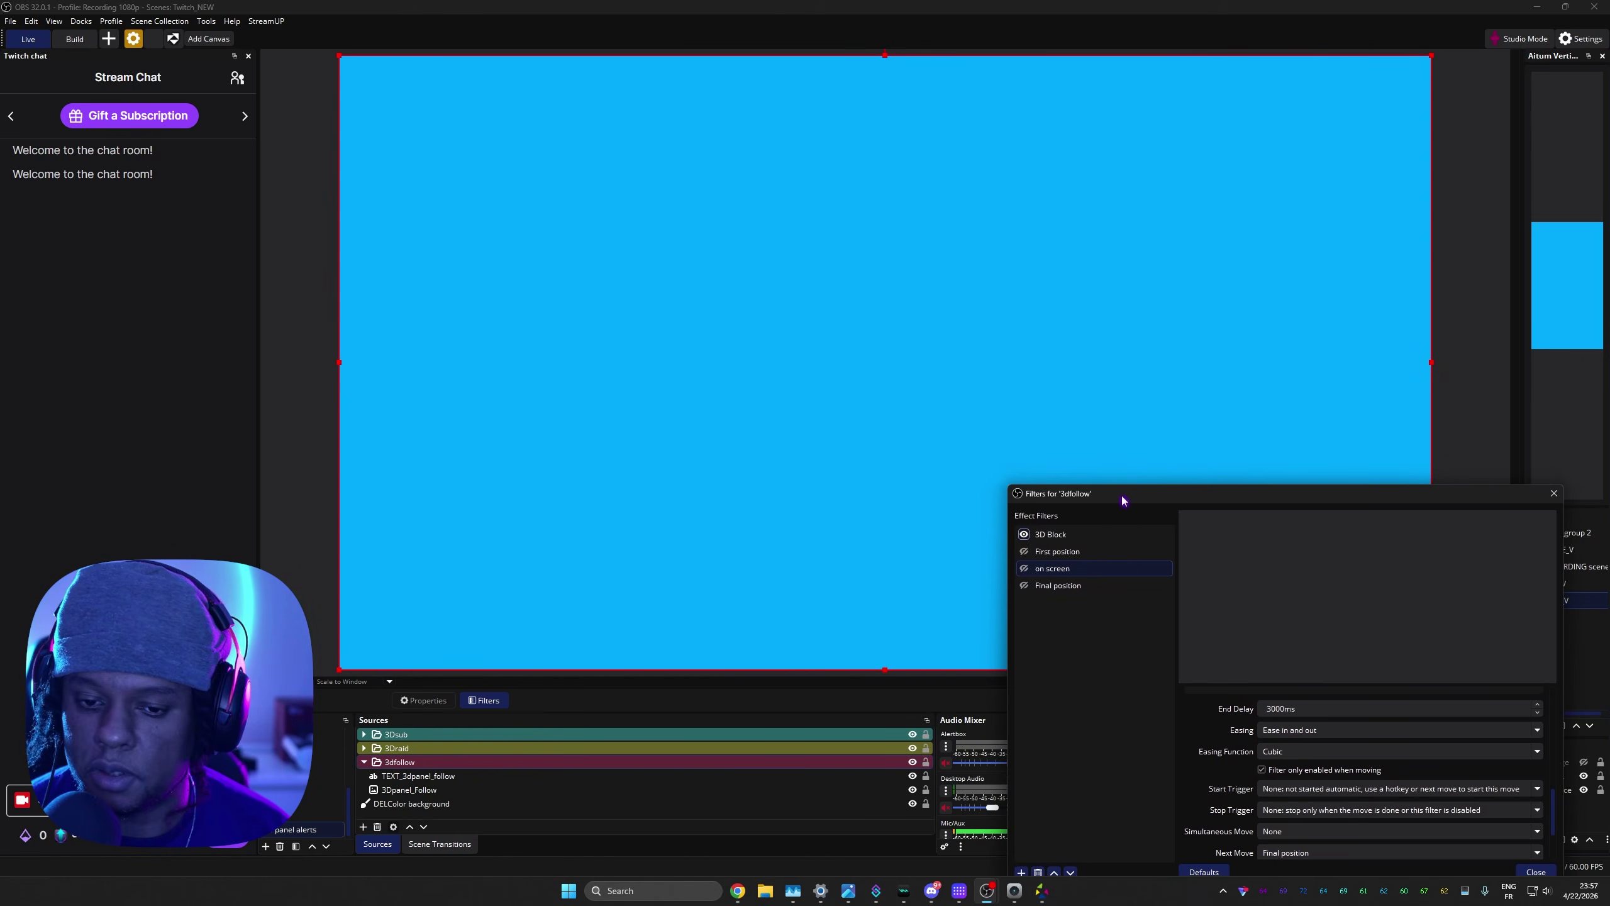
{"action": "left_click", "coordinate": [1026, 555]}
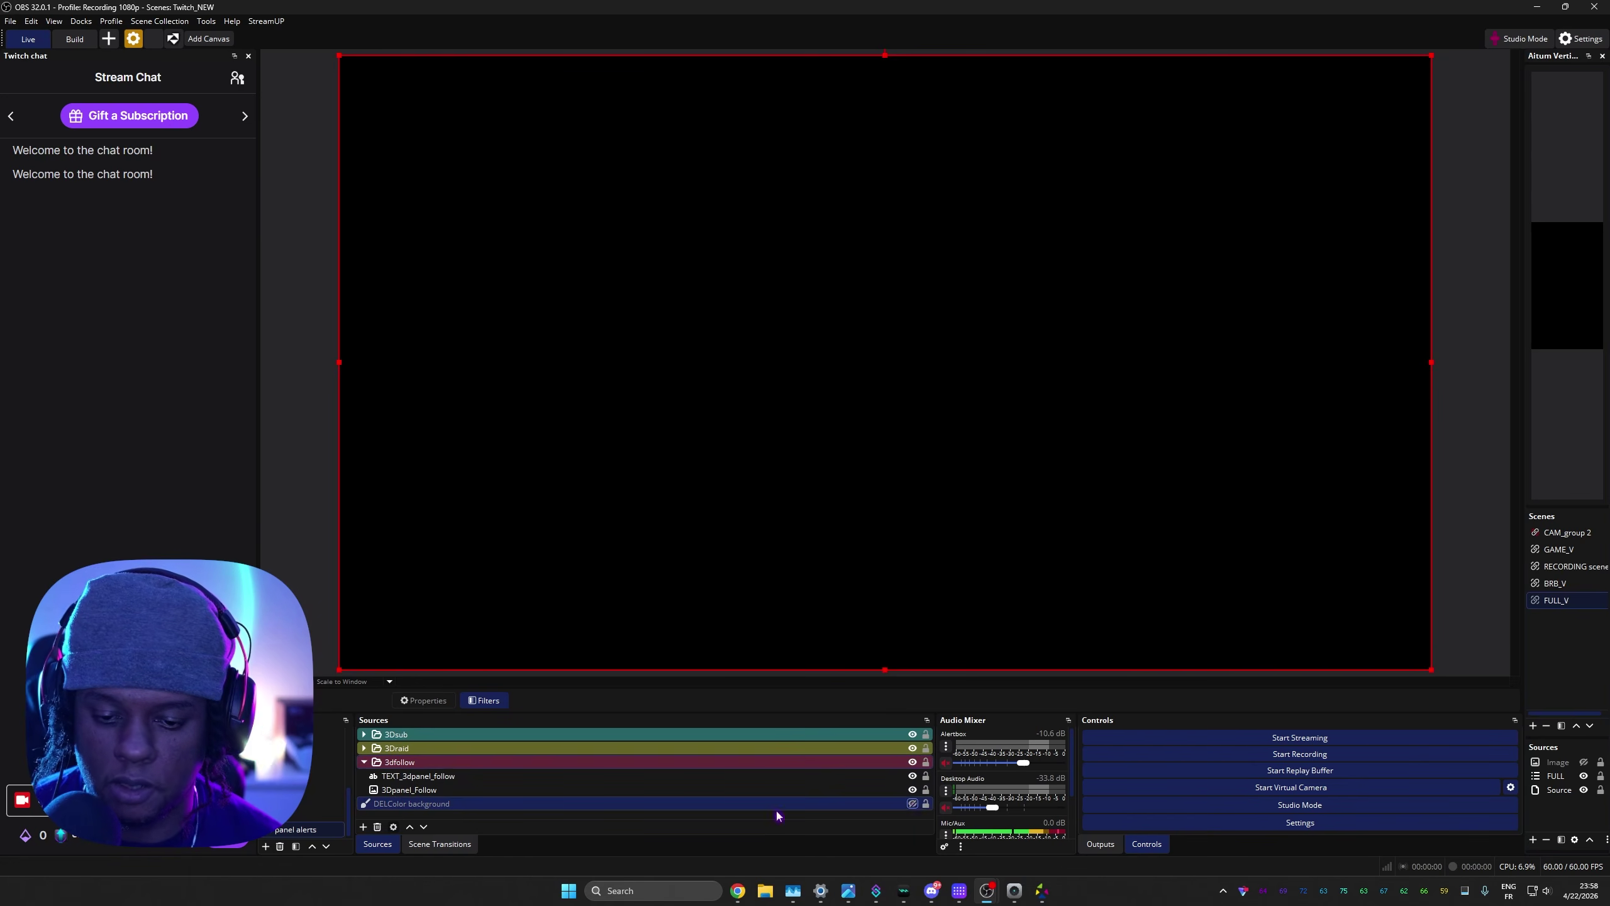
Step: Open the filters of Game_Group in the GAME scene and inspect its Composite Blur filter
{"action": "left_click", "coordinate": [452, 775]}
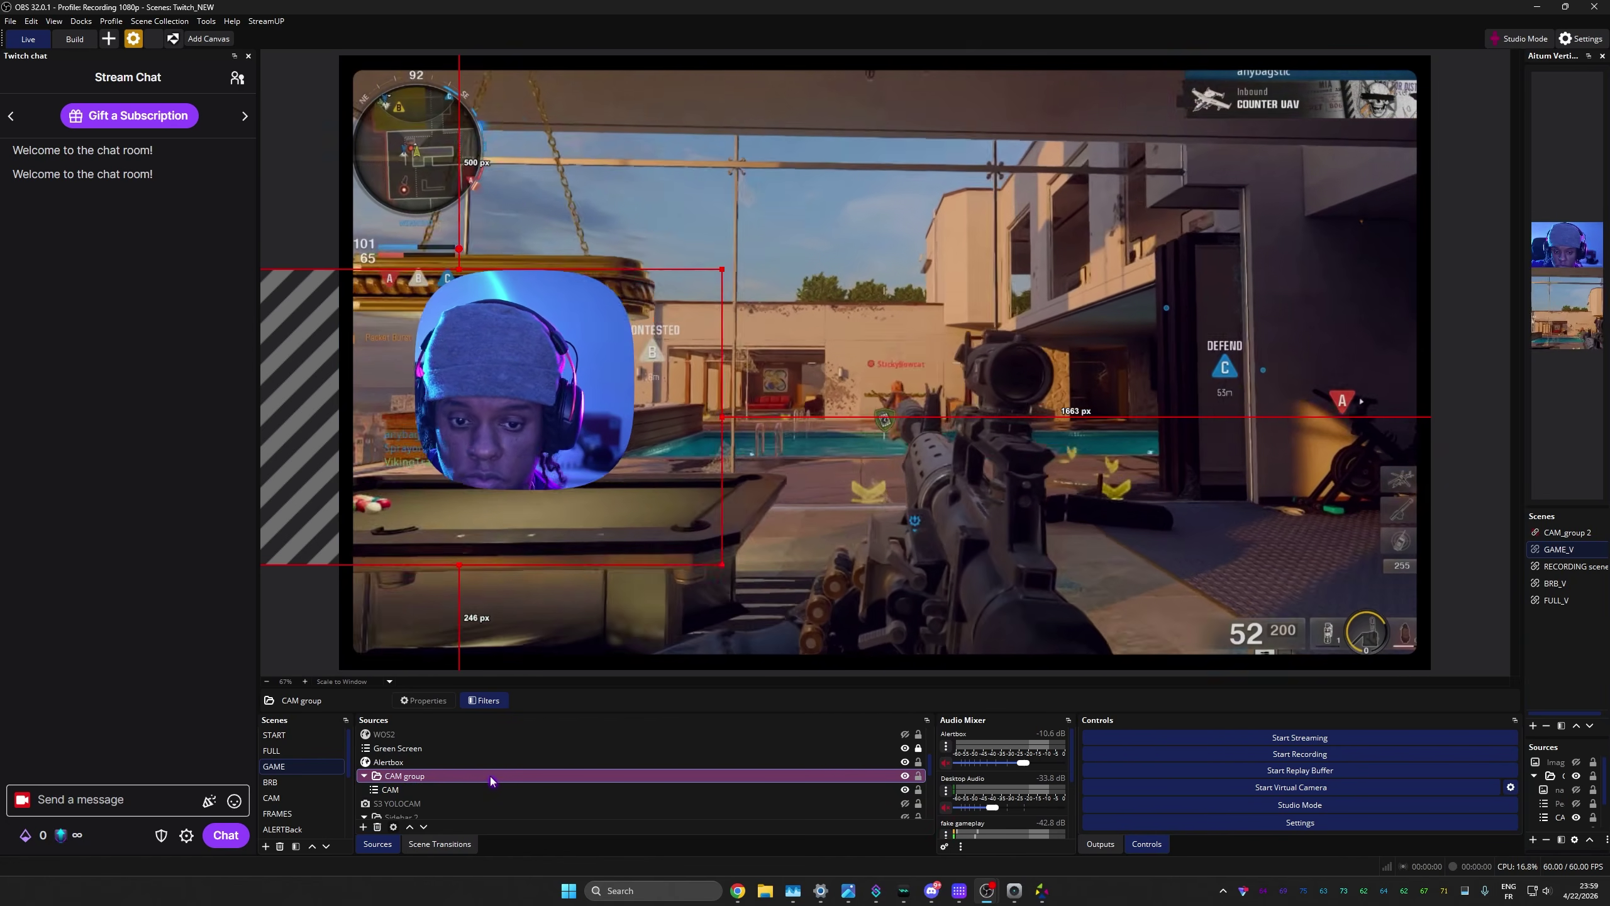
{"action": "scroll", "coordinate": [444, 773], "scroll_direction": "down", "scroll_amount": 2}
{"action": "left_click", "coordinate": [399, 762]}
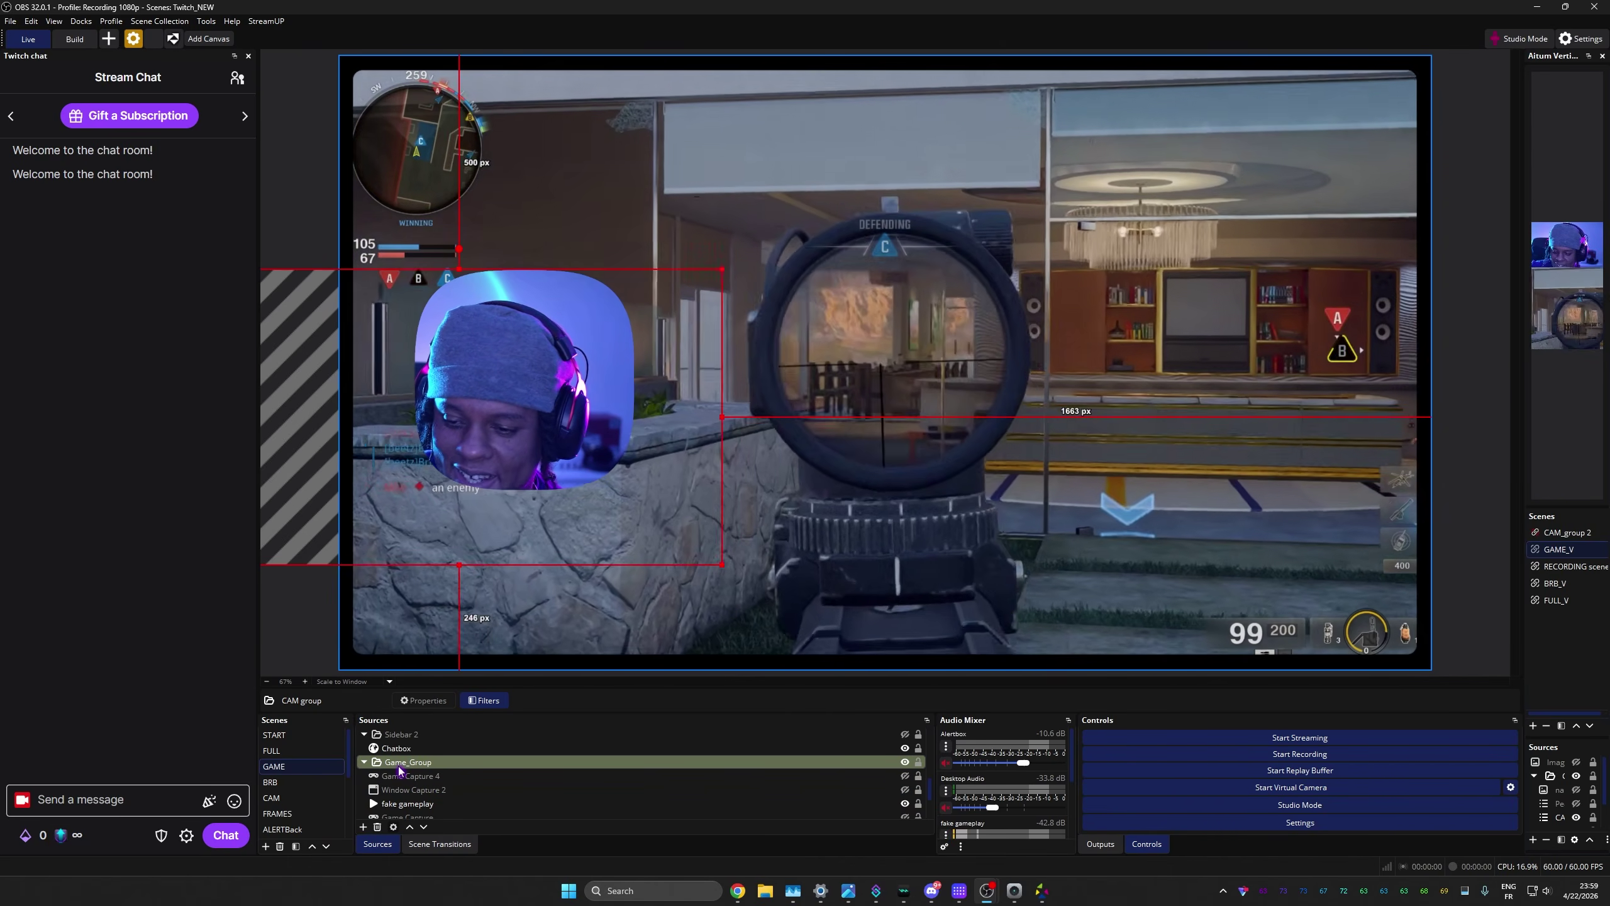
{"action": "left_click", "coordinate": [415, 762]}
{"action": "left_click", "coordinate": [483, 700]}
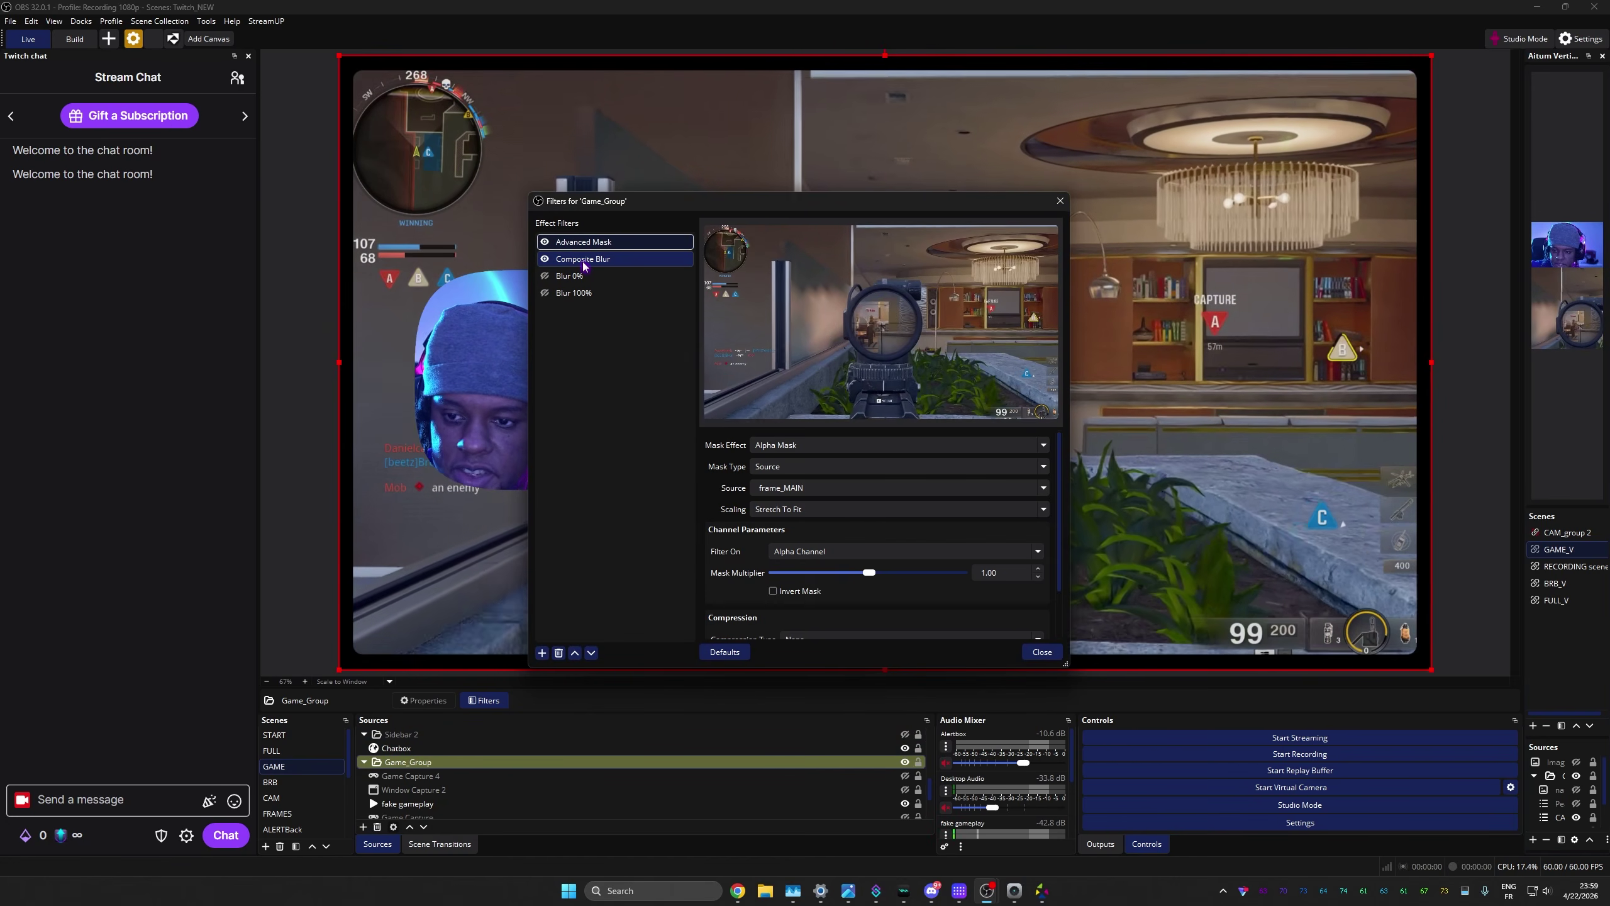
{"action": "left_click", "coordinate": [583, 259]}
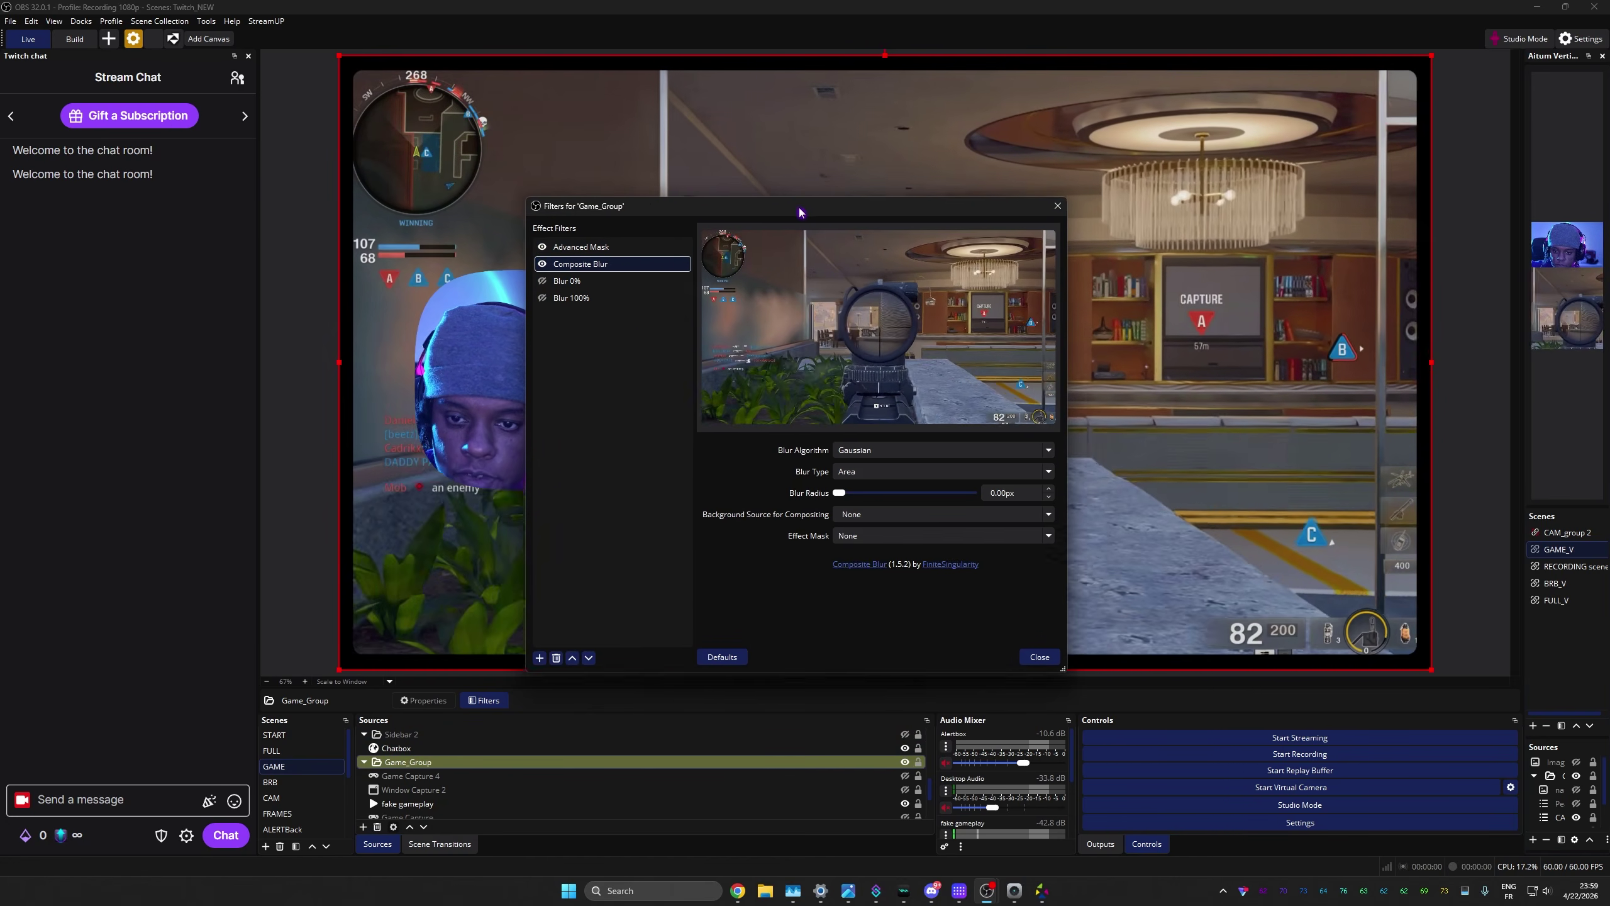
Step: Try out different blur radii on Game_Group's Composite Blur filter with the filters window placed lower over the preview
{"action": "left_click_drag", "start_coordinate": [799, 206], "coordinate": [473, 240]}
{"action": "left_click_drag", "start_coordinate": [514, 521], "coordinate": [521, 571]}
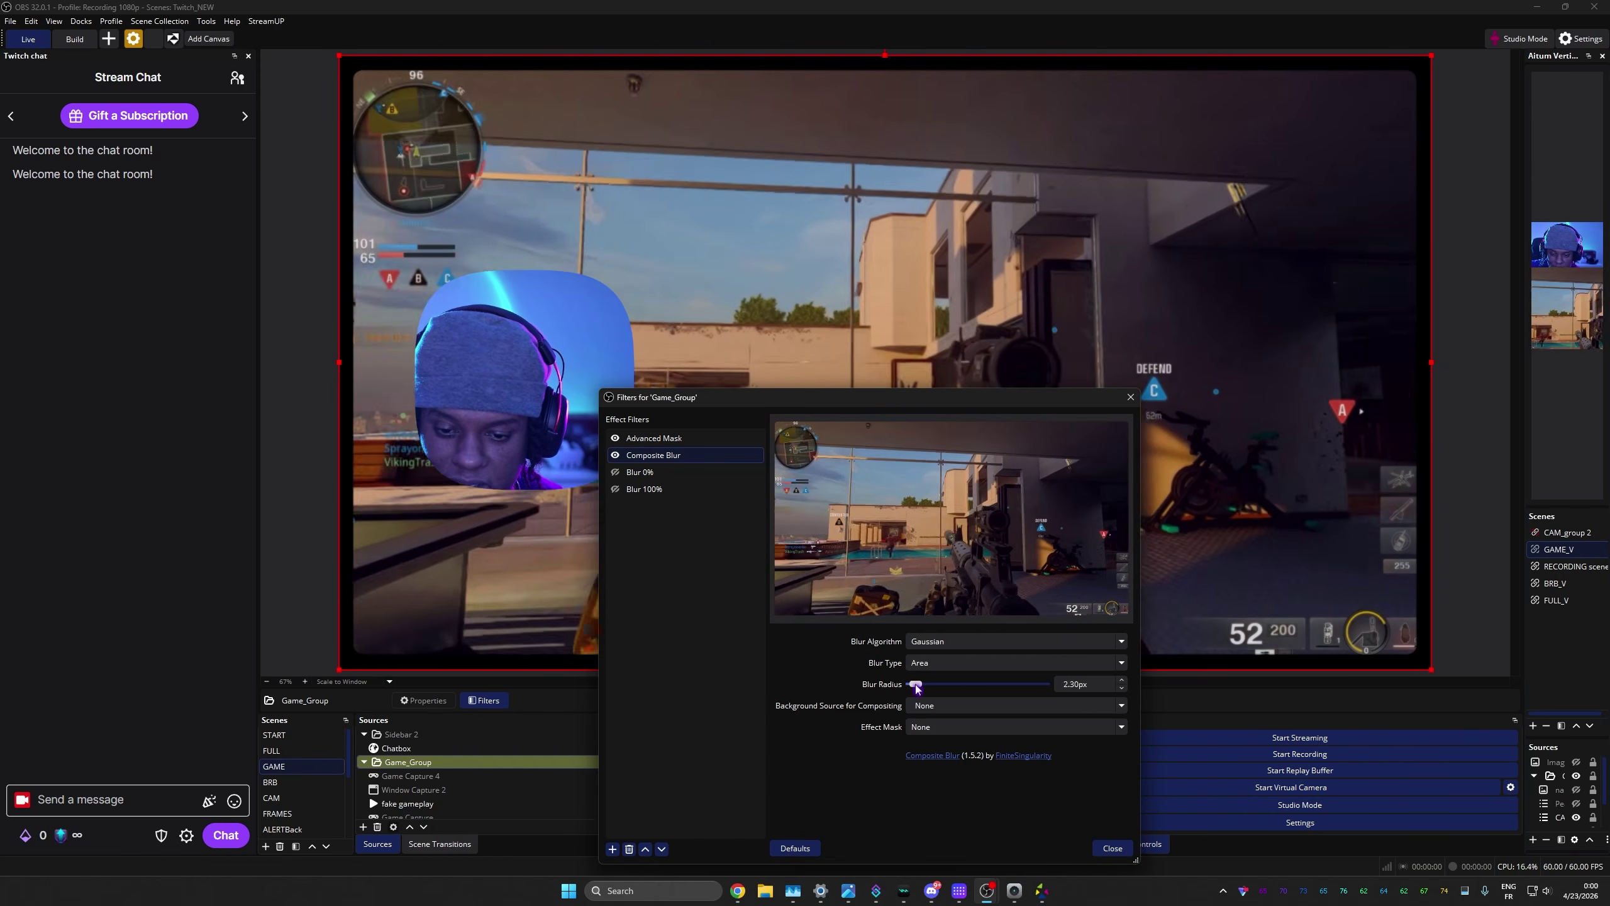
{"action": "left_click_drag", "start_coordinate": [913, 684], "coordinate": [951, 686]}
Step: Review the Blur 0% and Blur 100% move filters of Game_Group, including blur radius value, duration, end delay and next move
{"action": "left_click", "coordinate": [641, 472]}
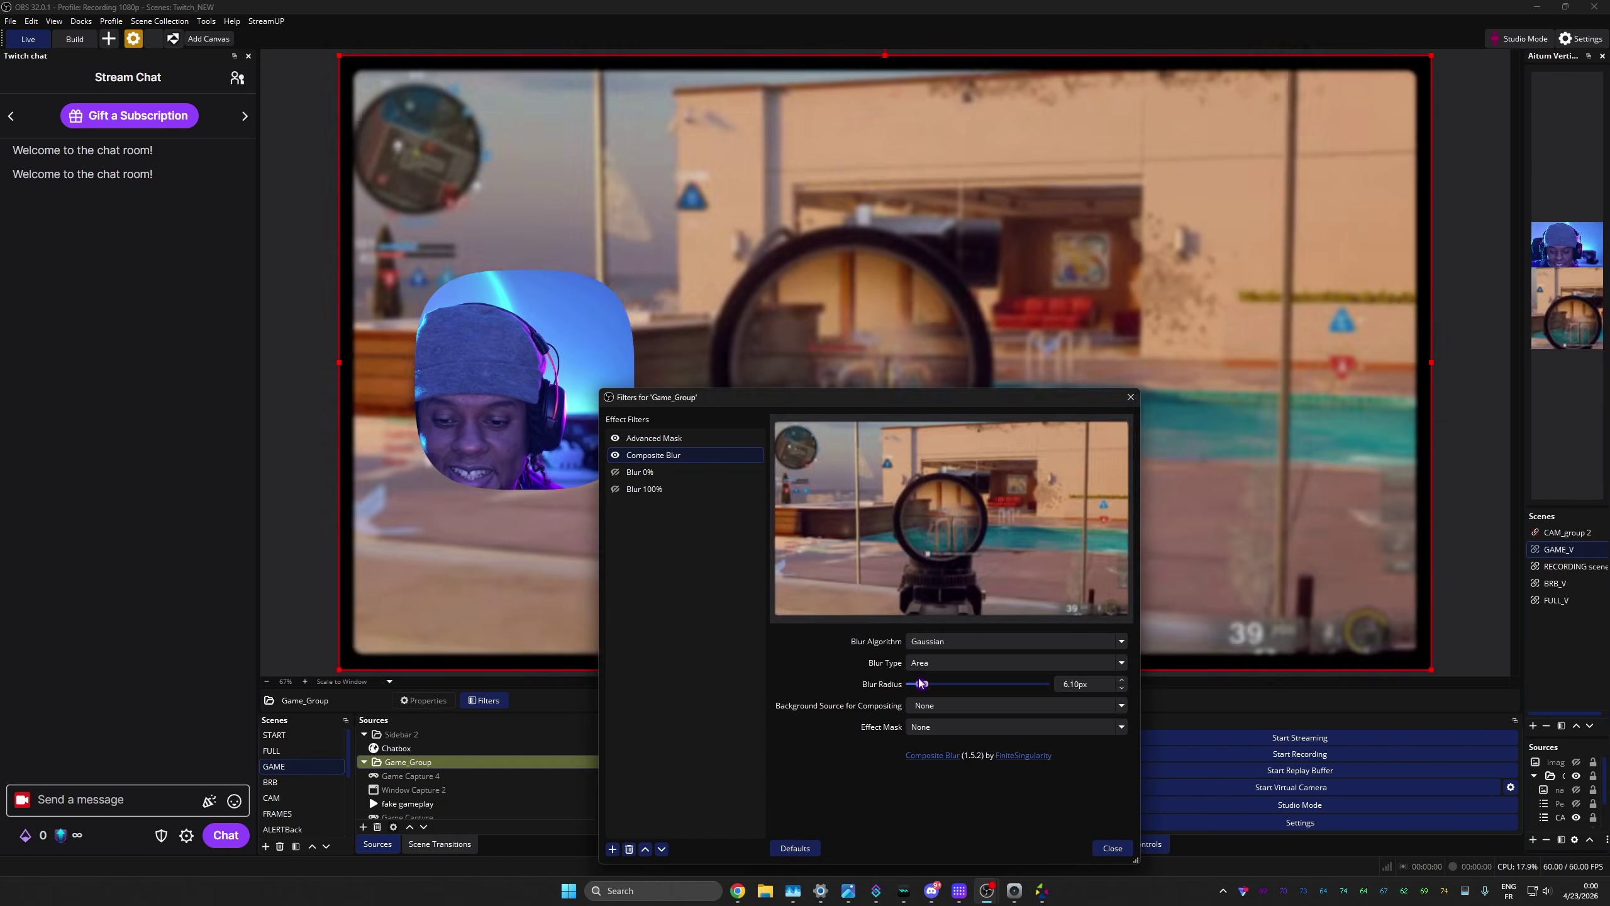
{"action": "left_click", "coordinate": [663, 477]}
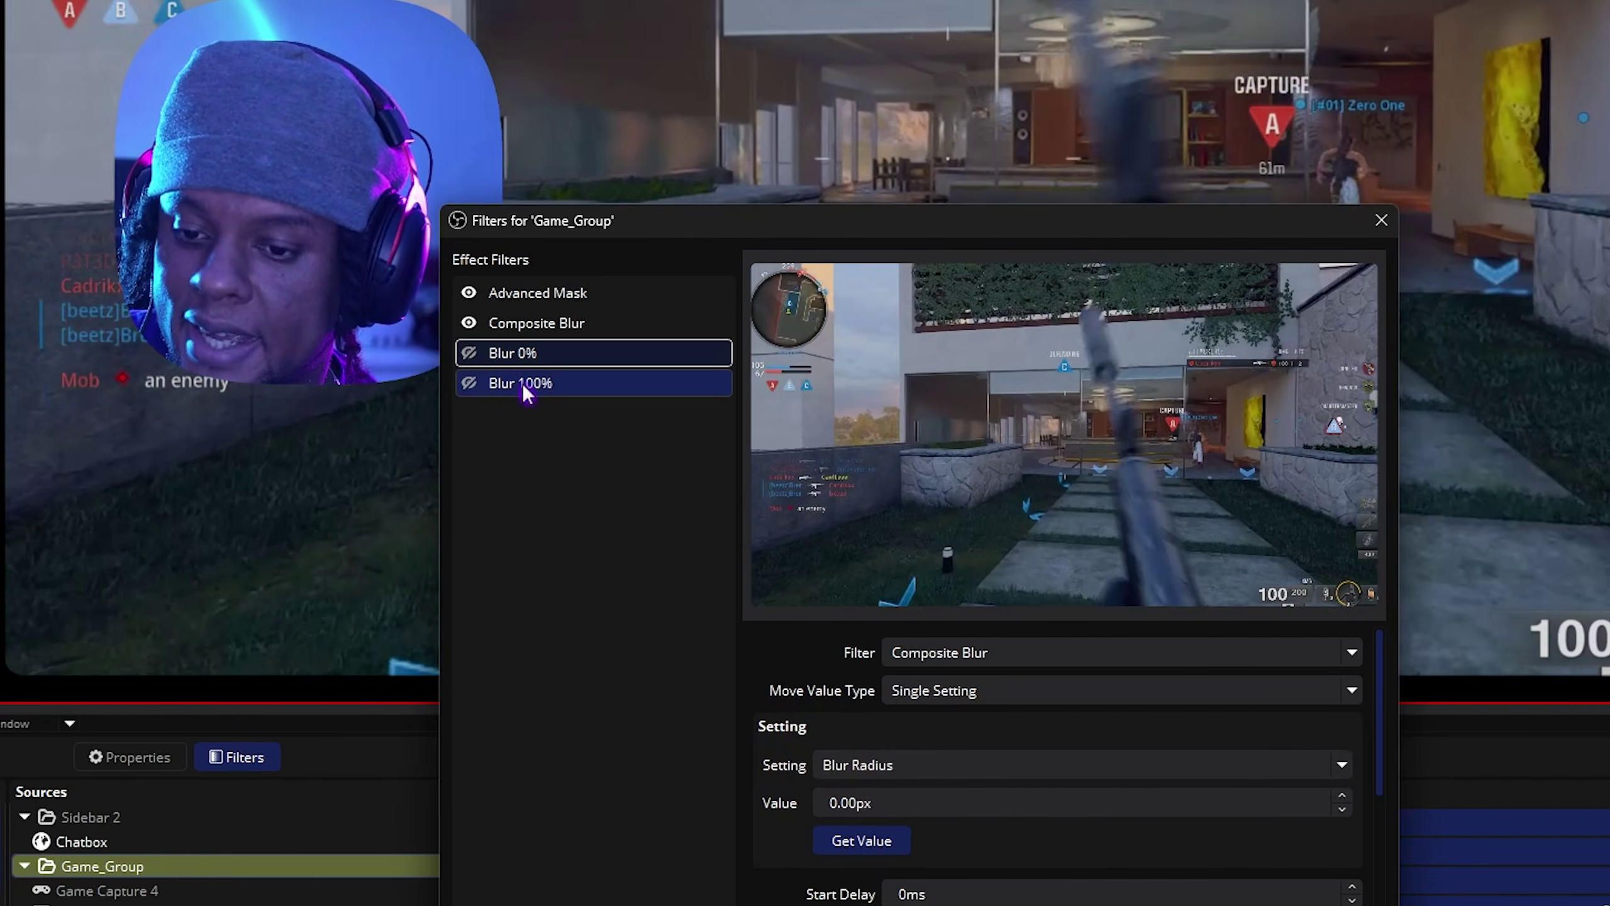
{"action": "left_click", "coordinate": [522, 382]}
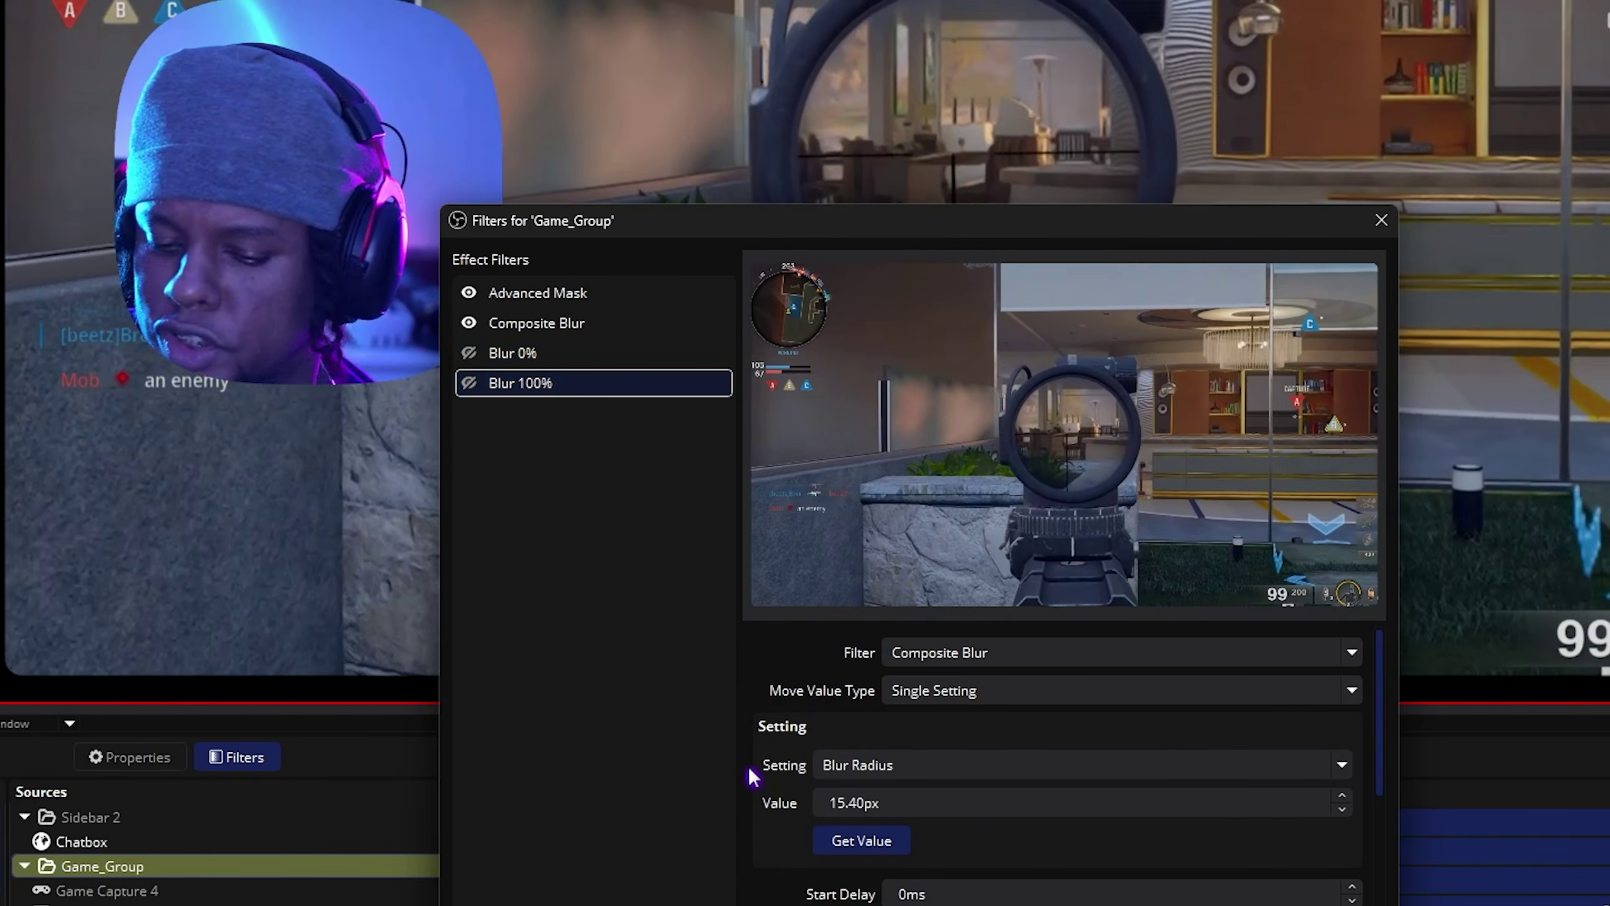
{"action": "scroll", "coordinate": [770, 785], "scroll_direction": "down", "scroll_amount": 3}
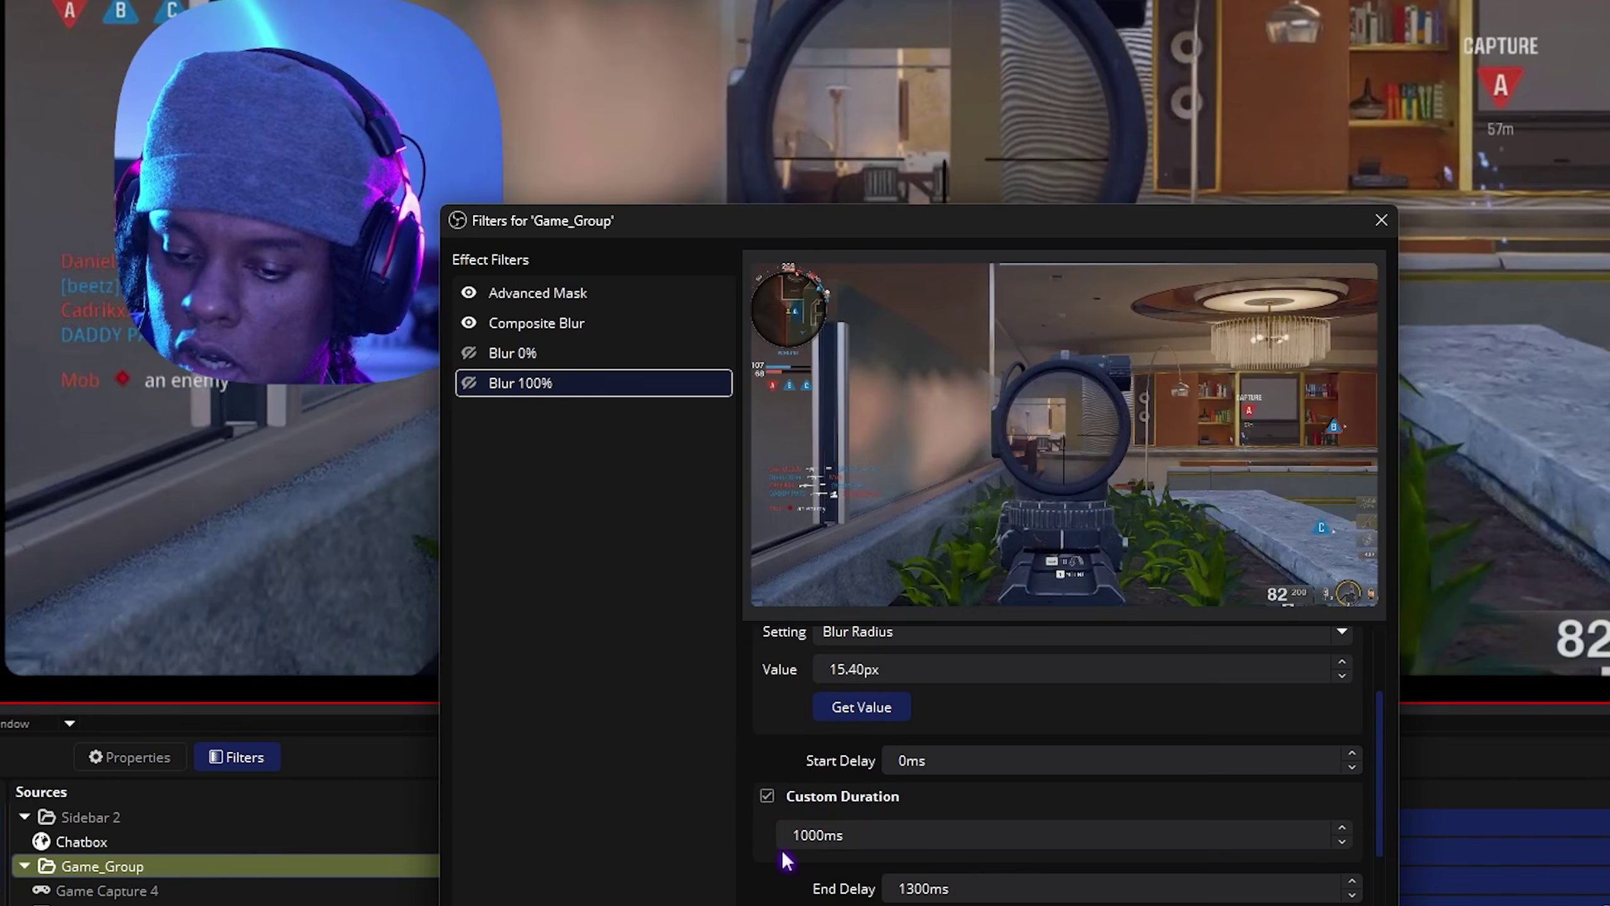
{"action": "scroll", "coordinate": [797, 846], "scroll_direction": "down", "scroll_amount": 3}
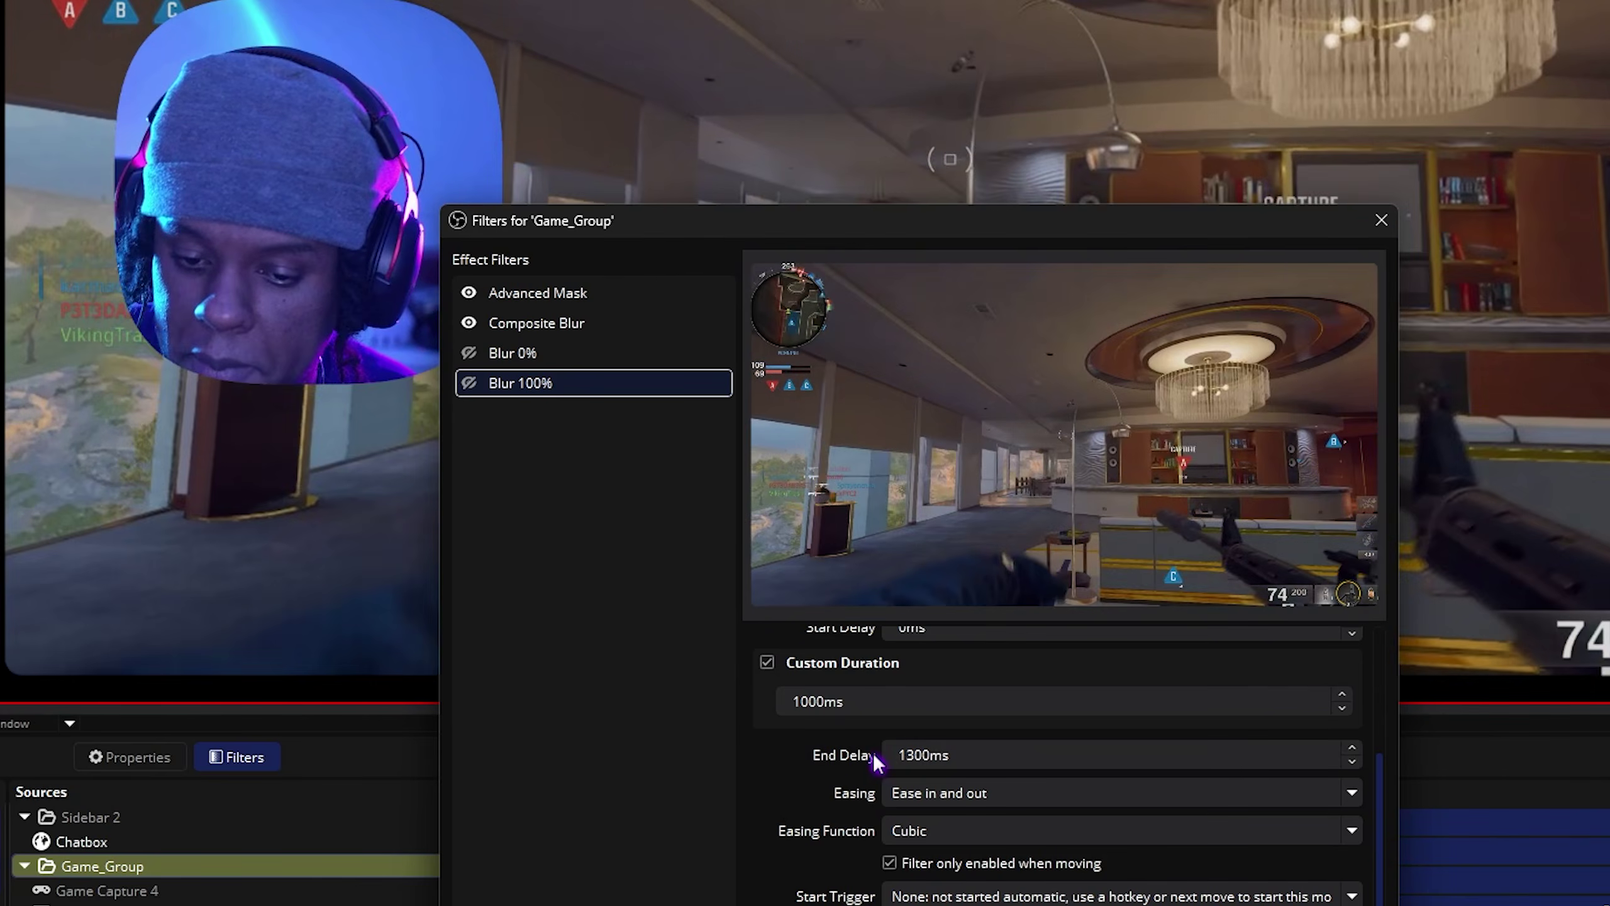
{"action": "scroll", "coordinate": [818, 789], "scroll_direction": "down", "scroll_amount": 3}
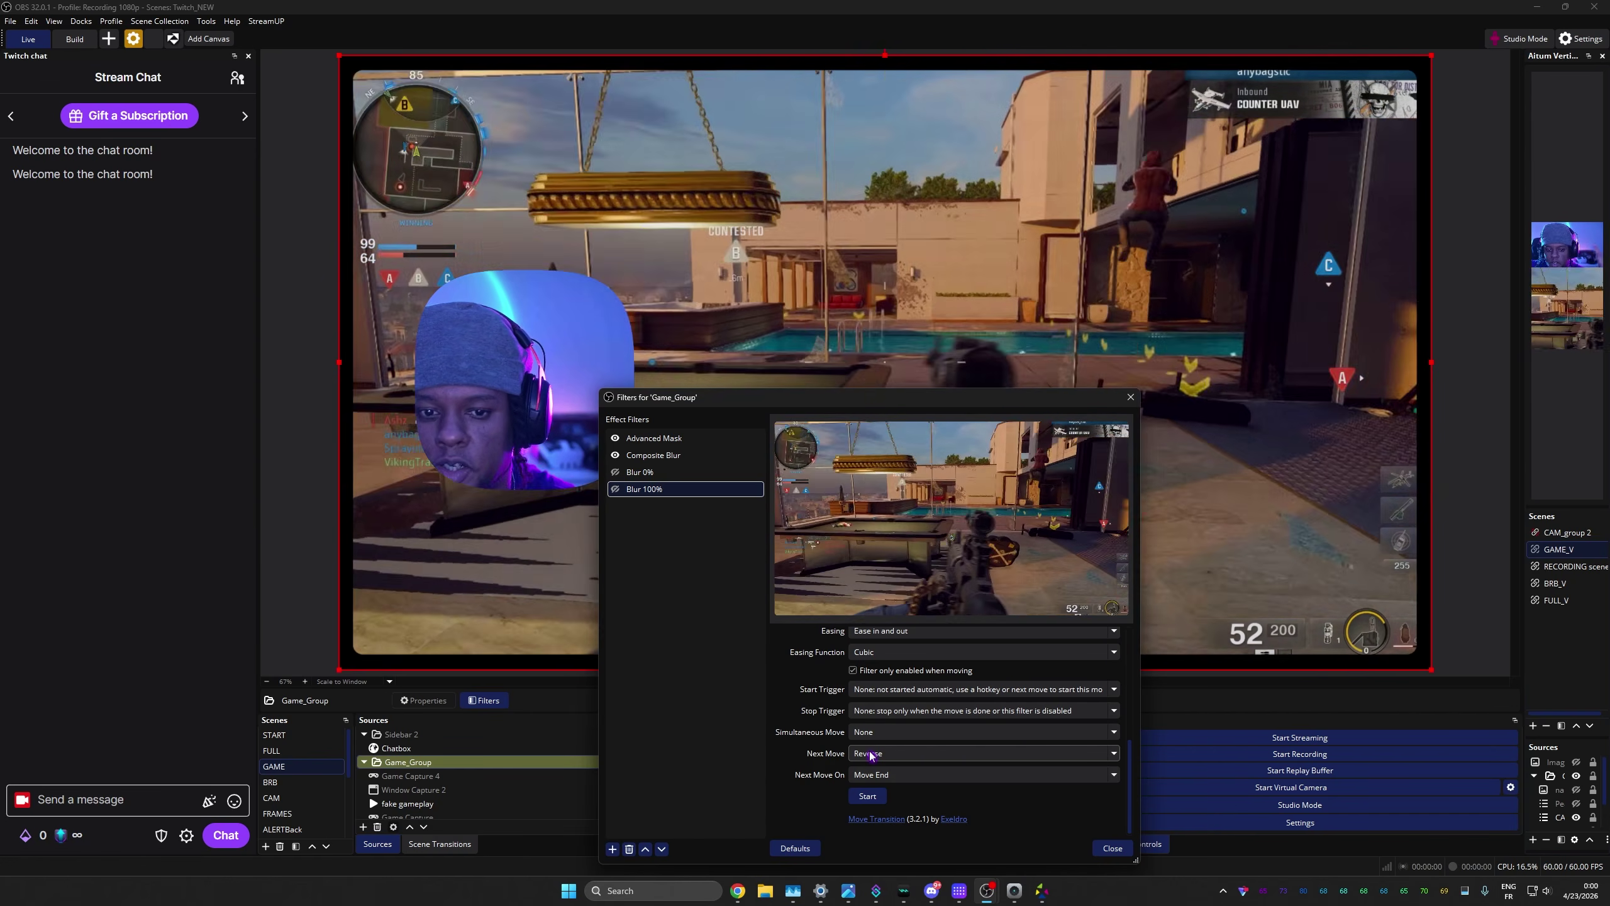
Step: Switch to the FULL scene, open the filters of CAM_group and play its Blur 0% move beside the preview
{"action": "left_click", "coordinate": [406, 775]}
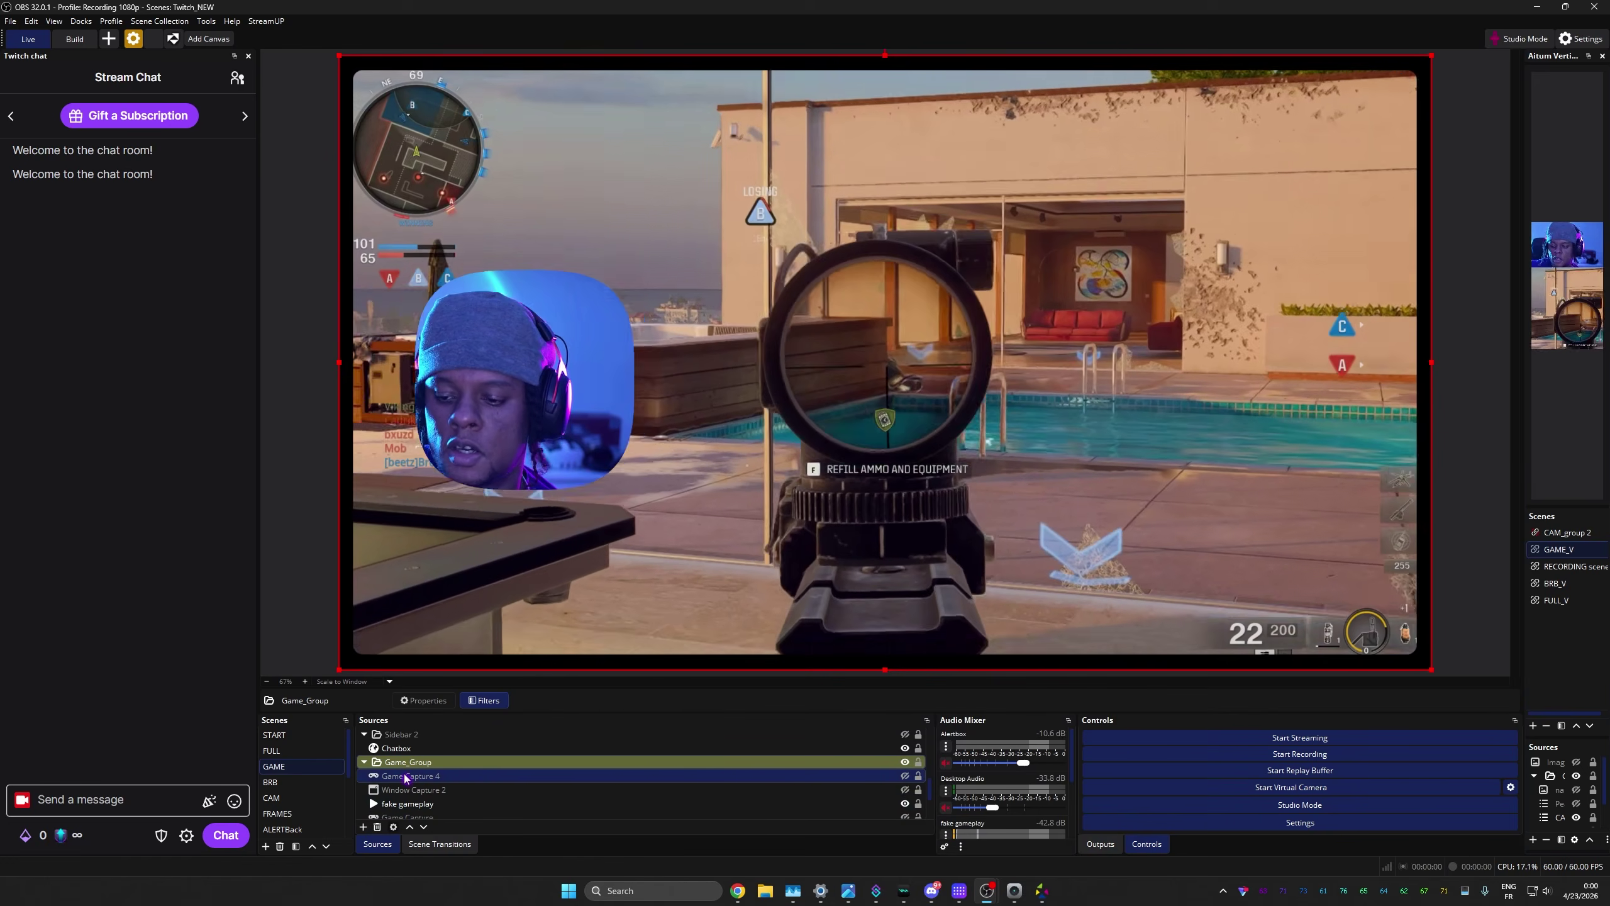
{"action": "left_click", "coordinate": [327, 769]}
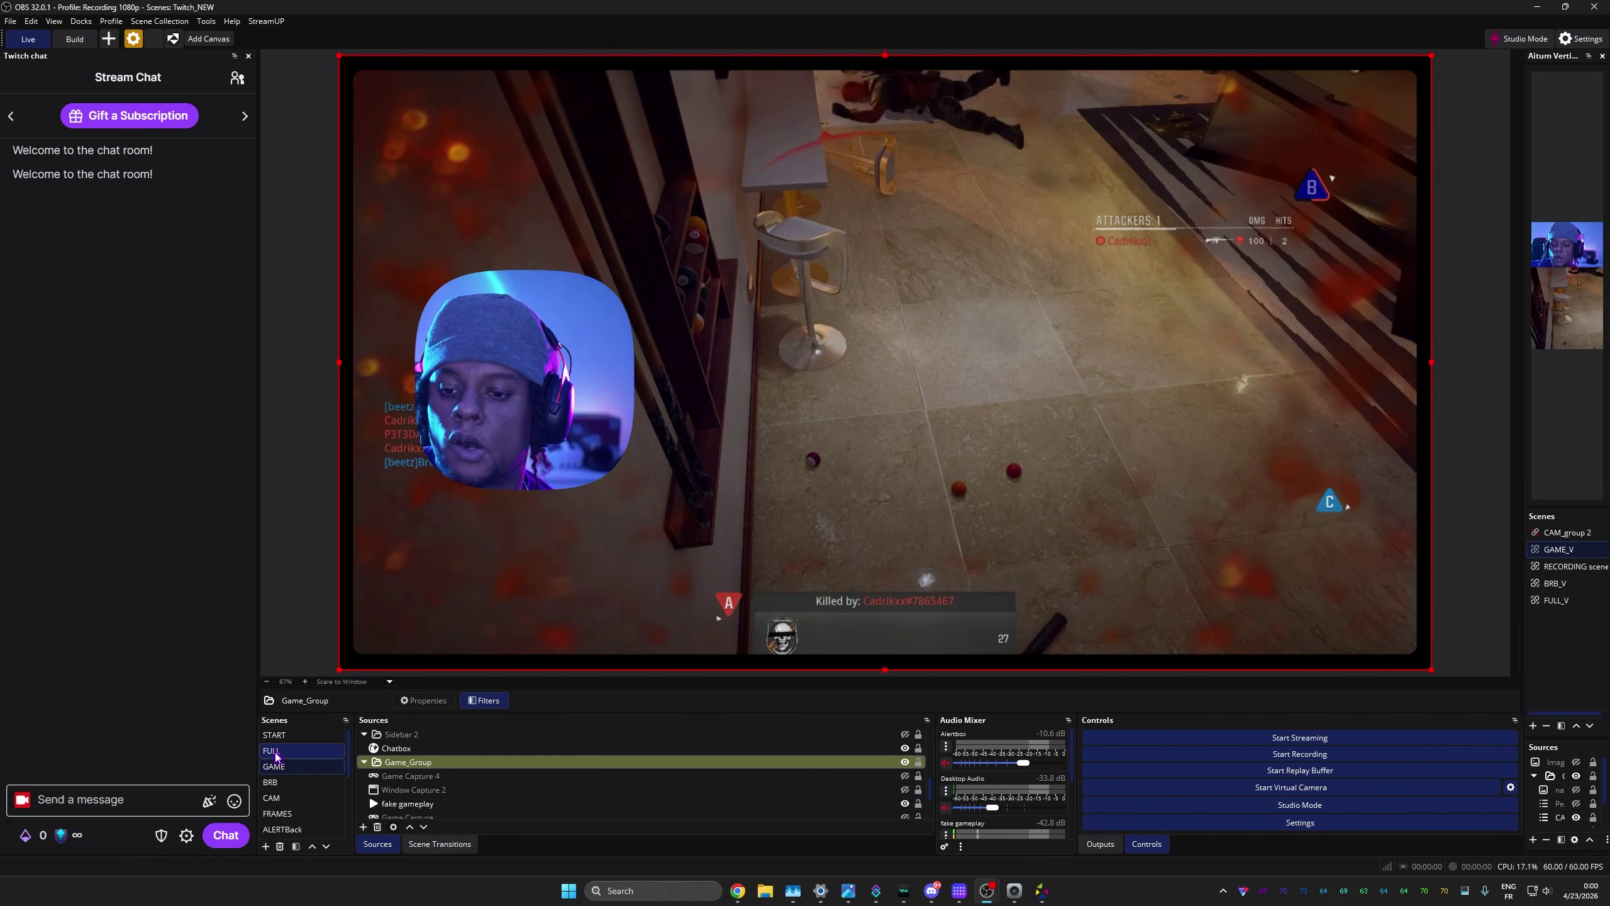
{"action": "left_click", "coordinate": [277, 754]}
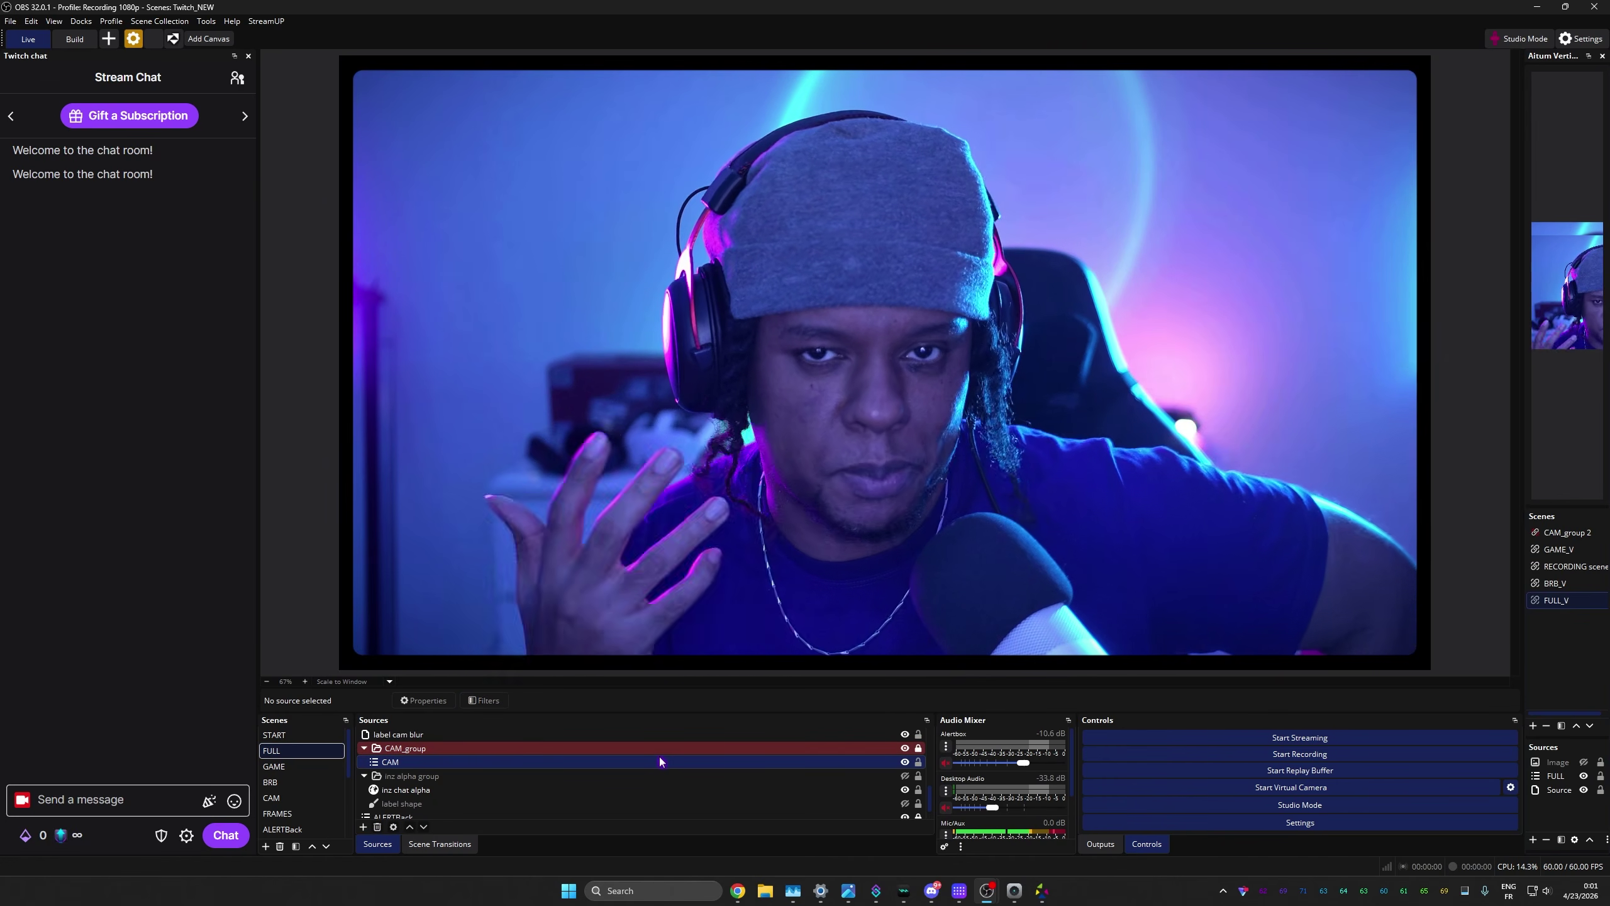
{"action": "left_click", "coordinate": [634, 747]}
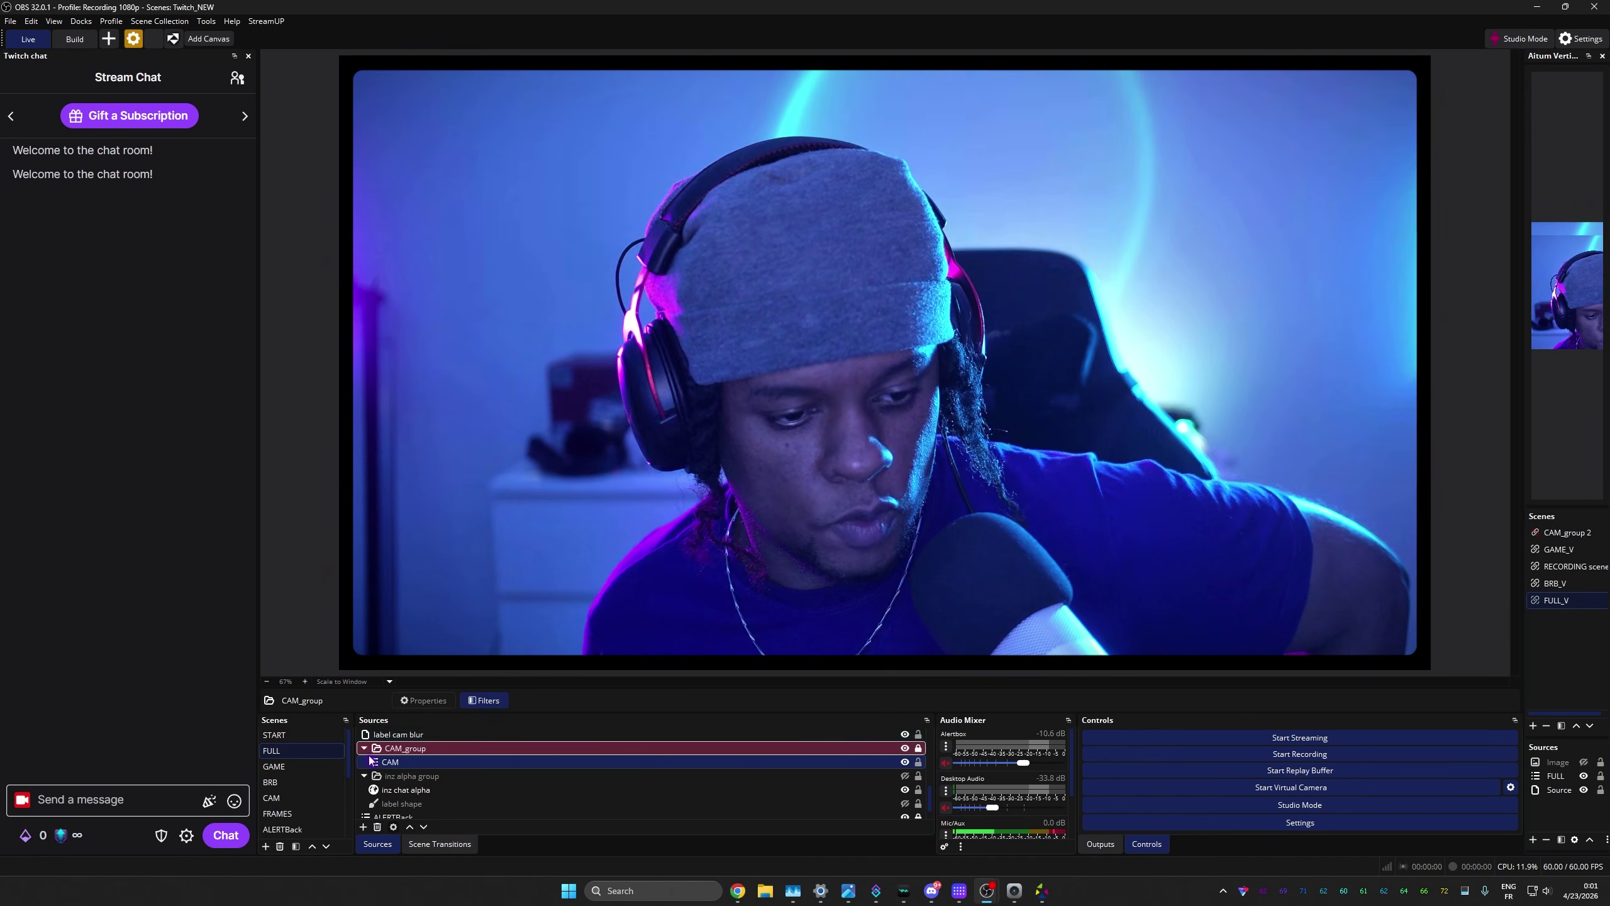
{"action": "left_click", "coordinate": [486, 701]}
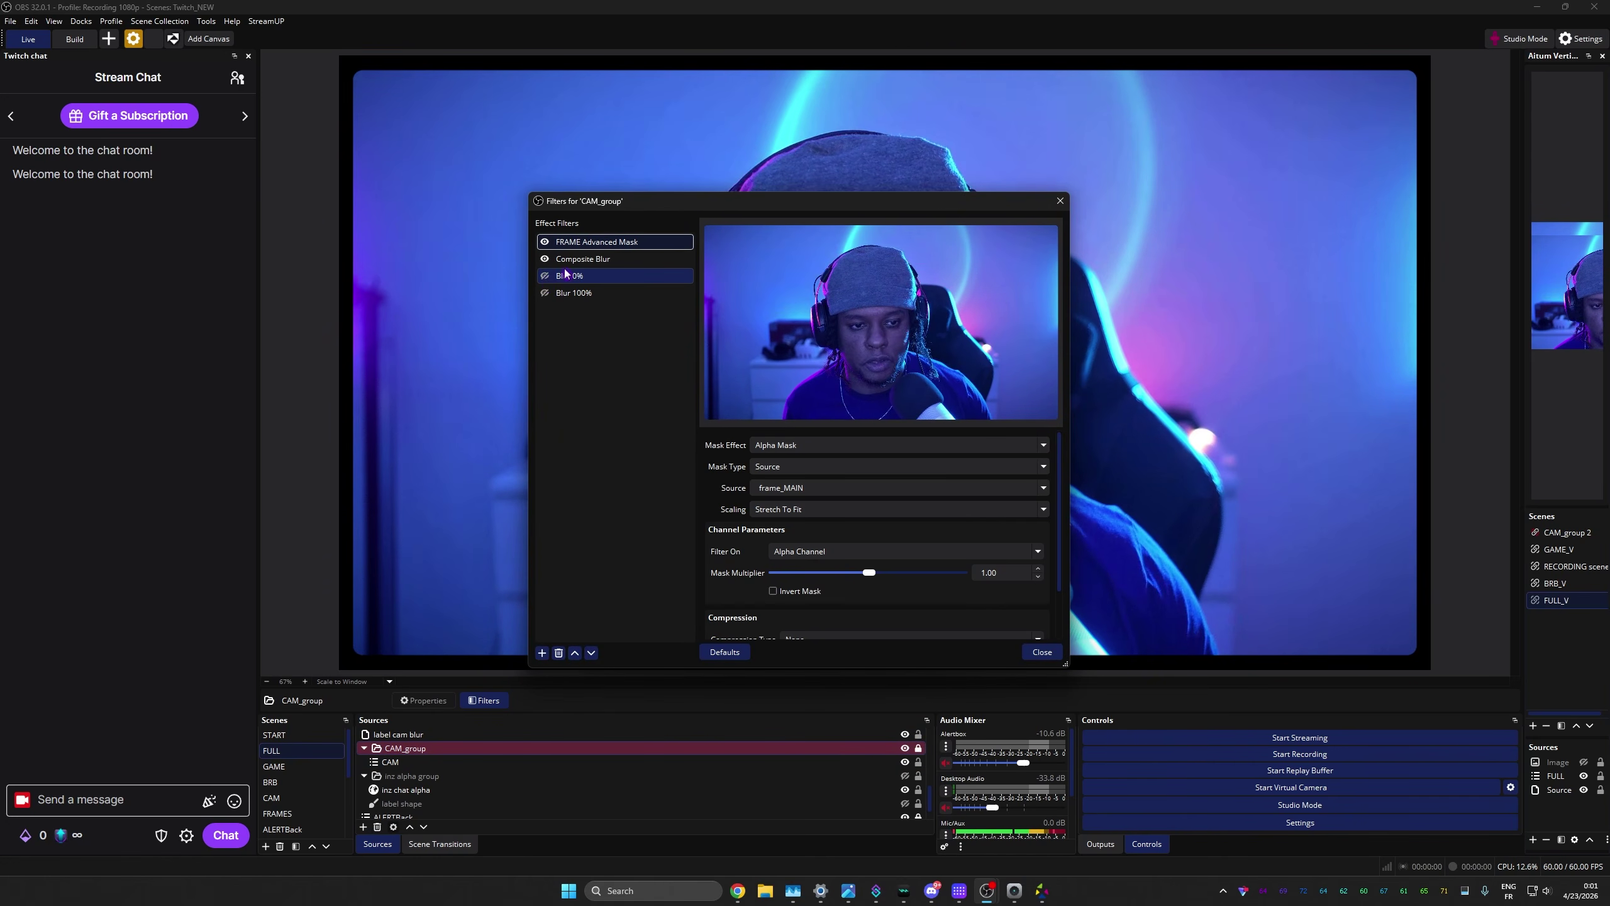
{"action": "left_click_drag", "start_coordinate": [644, 209], "coordinate": [1236, 252]}
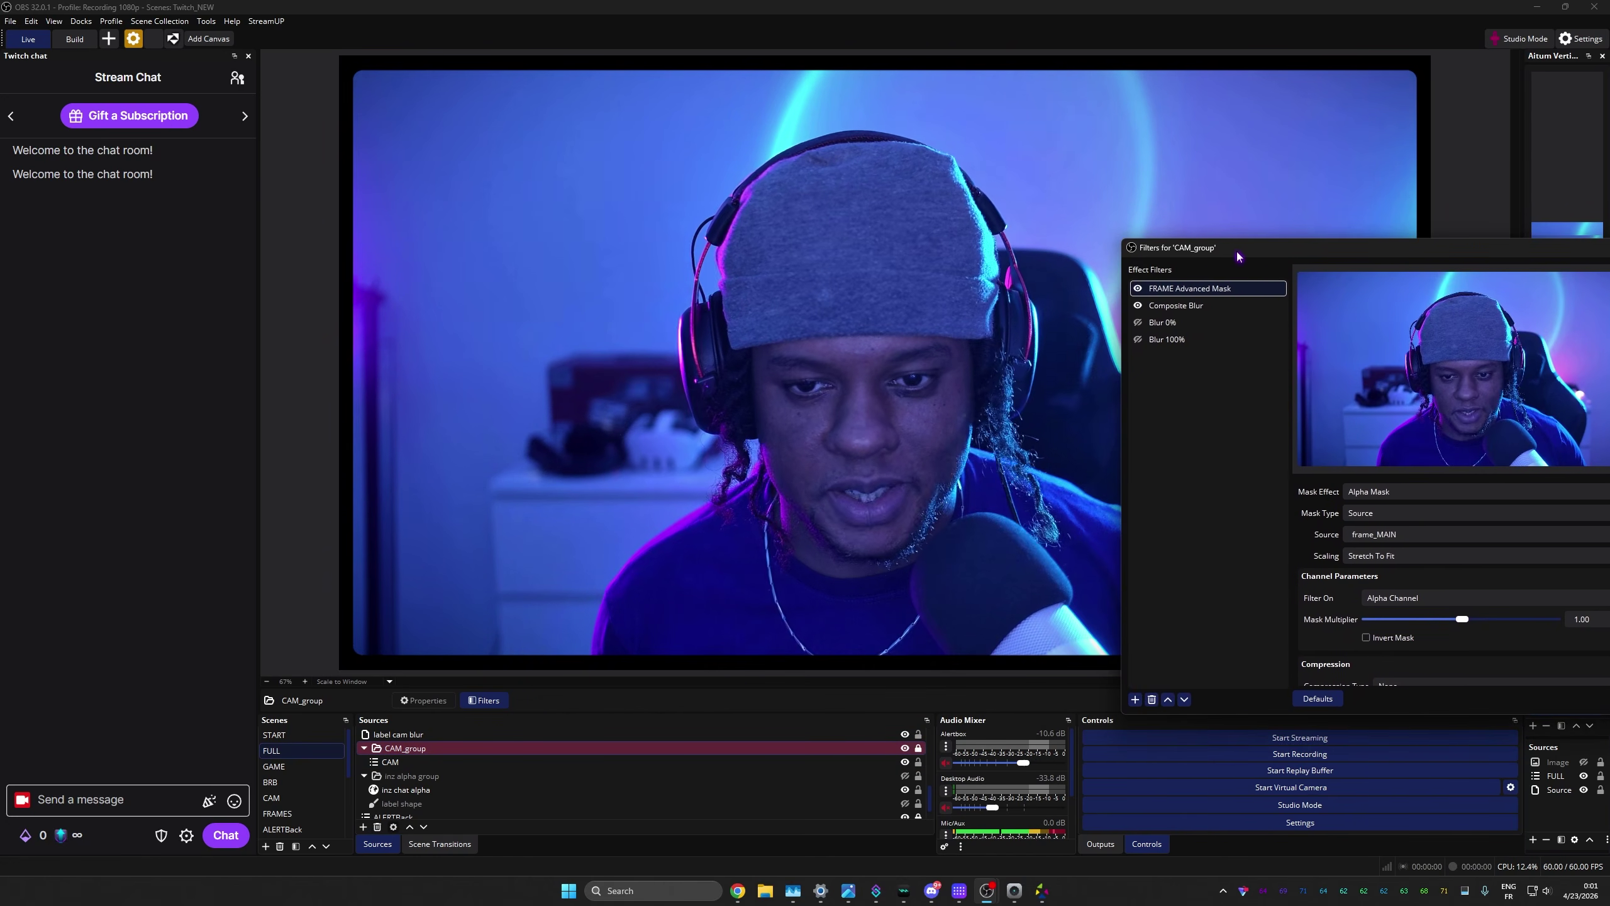
{"action": "left_click", "coordinate": [1137, 322]}
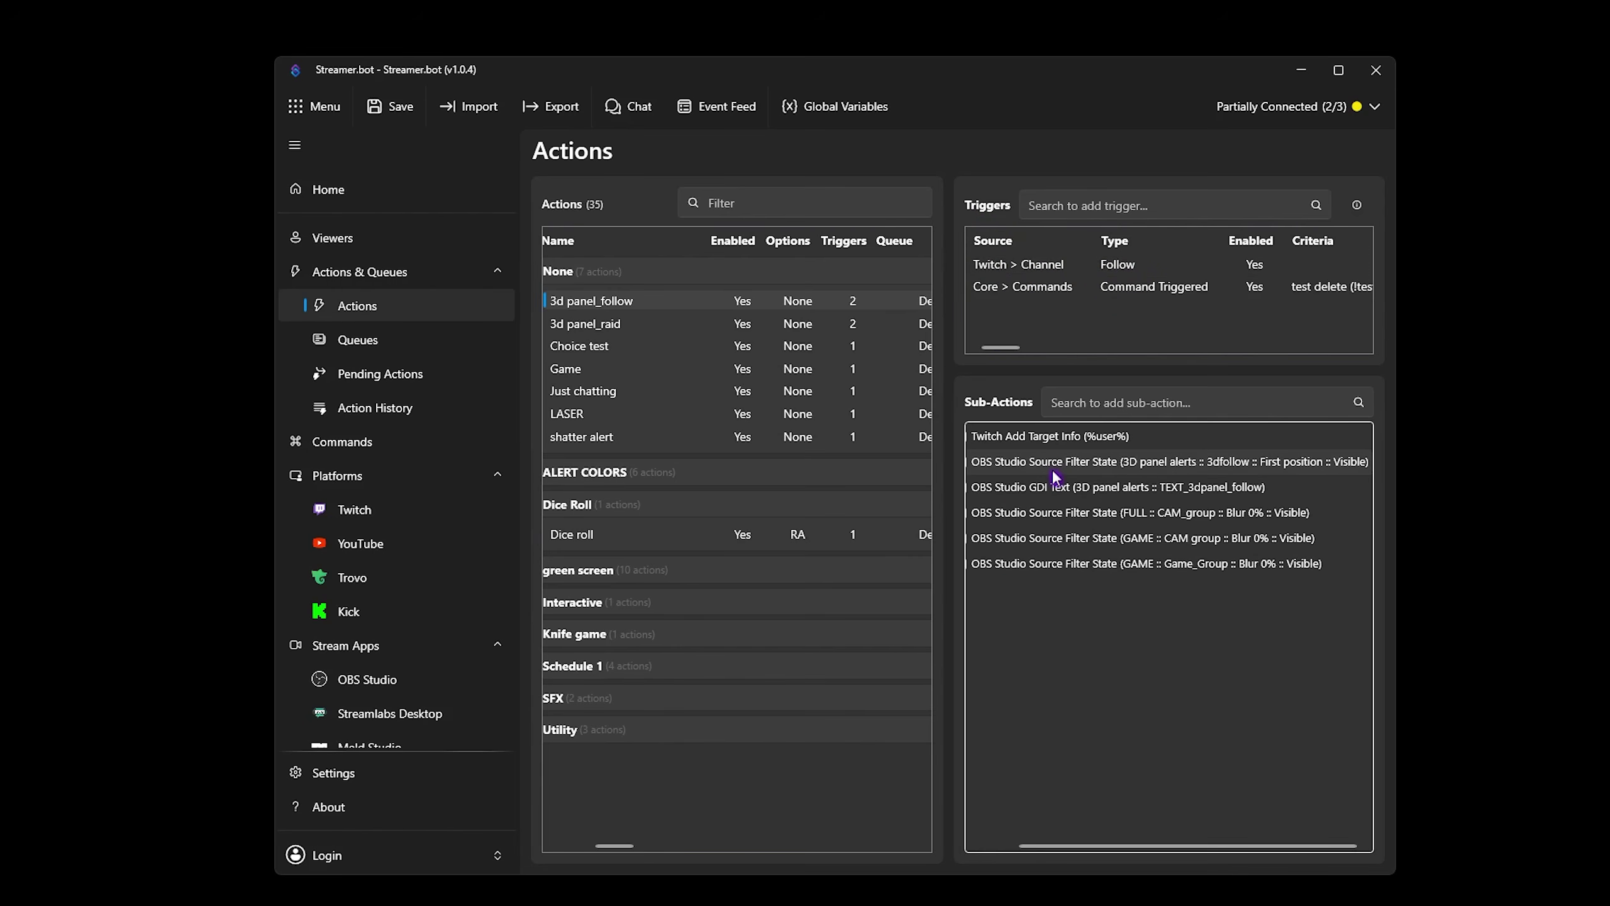
Step: In Streamer.bot, review the Twitch Add Target Info and 3dfollow First position filter state sub-actions of the 3d panel_follow action
{"action": "double_click", "coordinate": [1053, 438]}
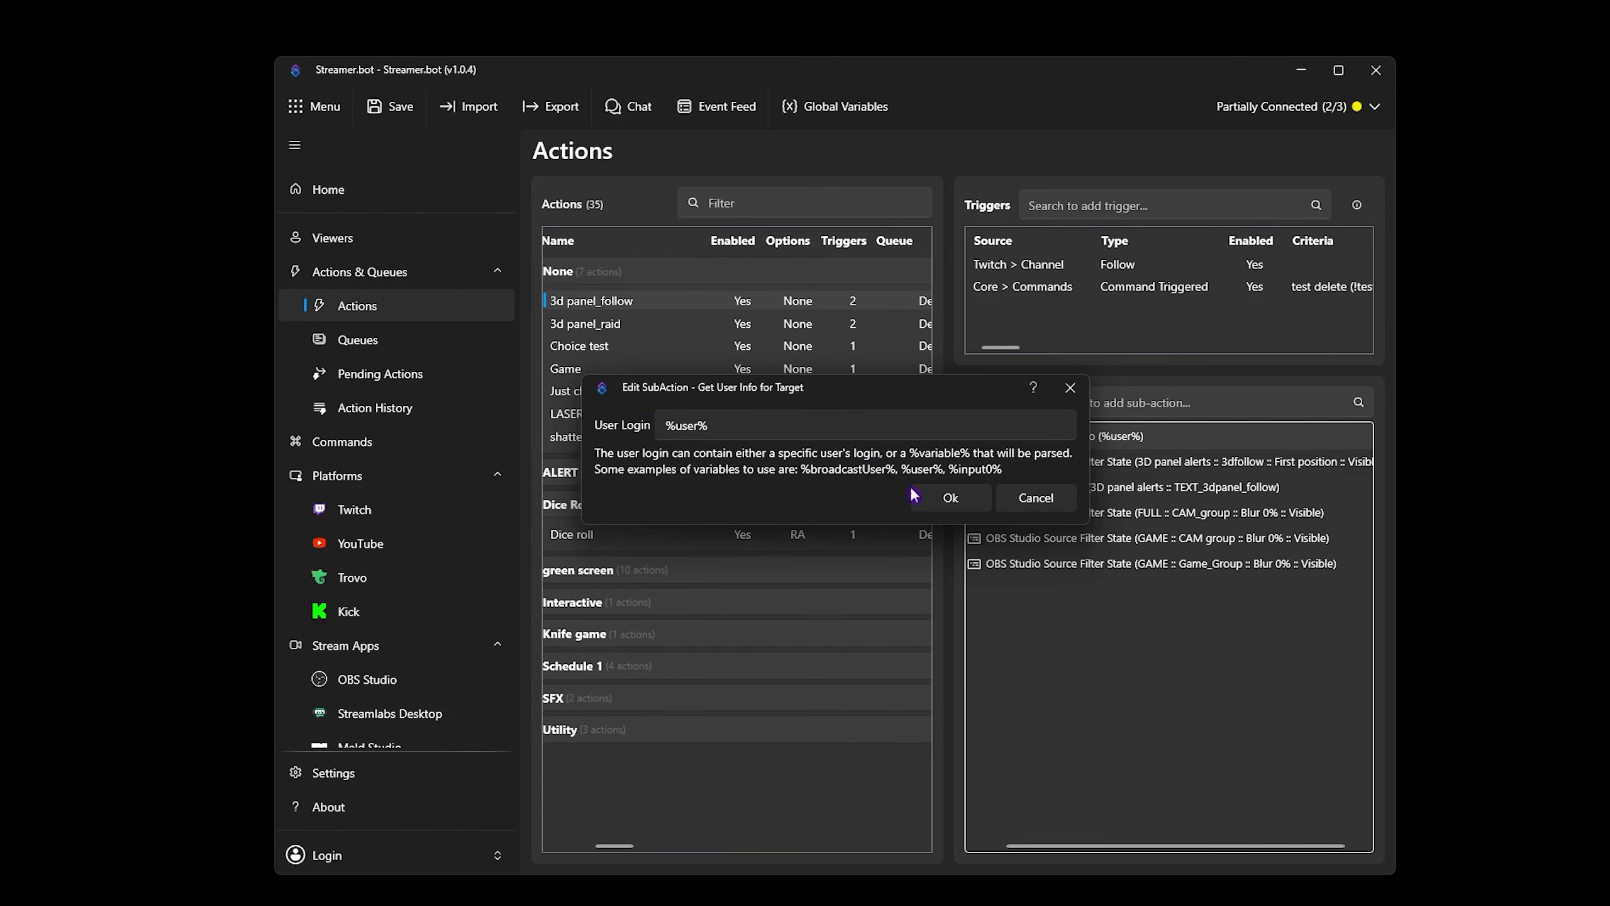
{"action": "left_click", "coordinate": [938, 498]}
{"action": "double_click", "coordinate": [1077, 469]}
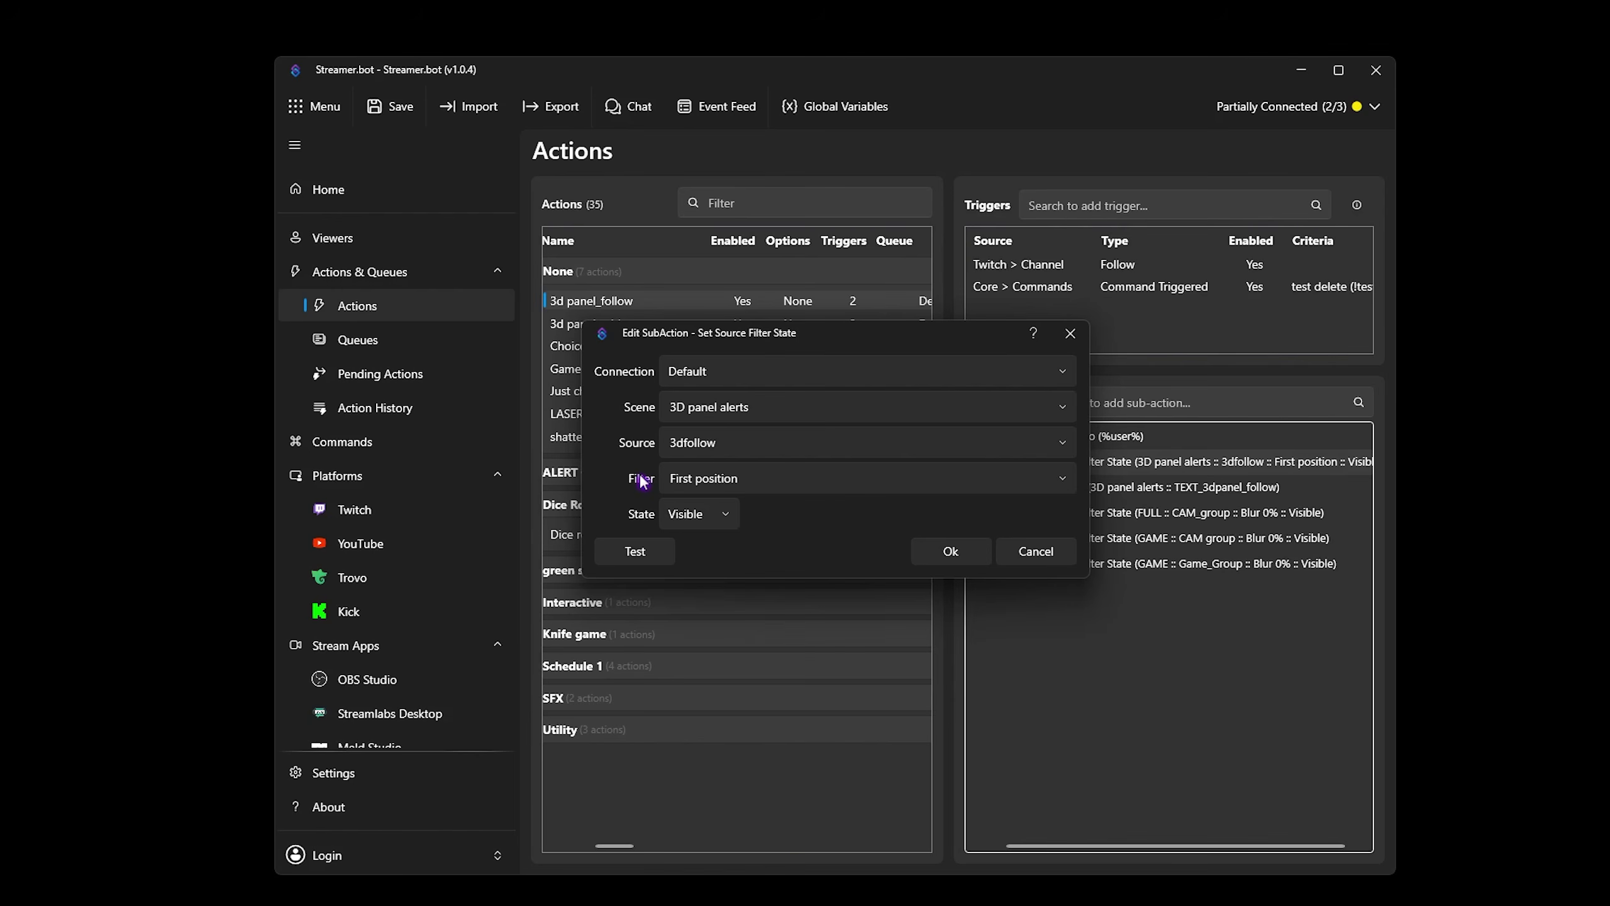
{"action": "left_click", "coordinate": [960, 558]}
Step: Inspect the GDI text sub-action that writes %targetUser% to the TEXT_3dpanel_follow source, and accept it as is
{"action": "double_click", "coordinate": [1030, 488]}
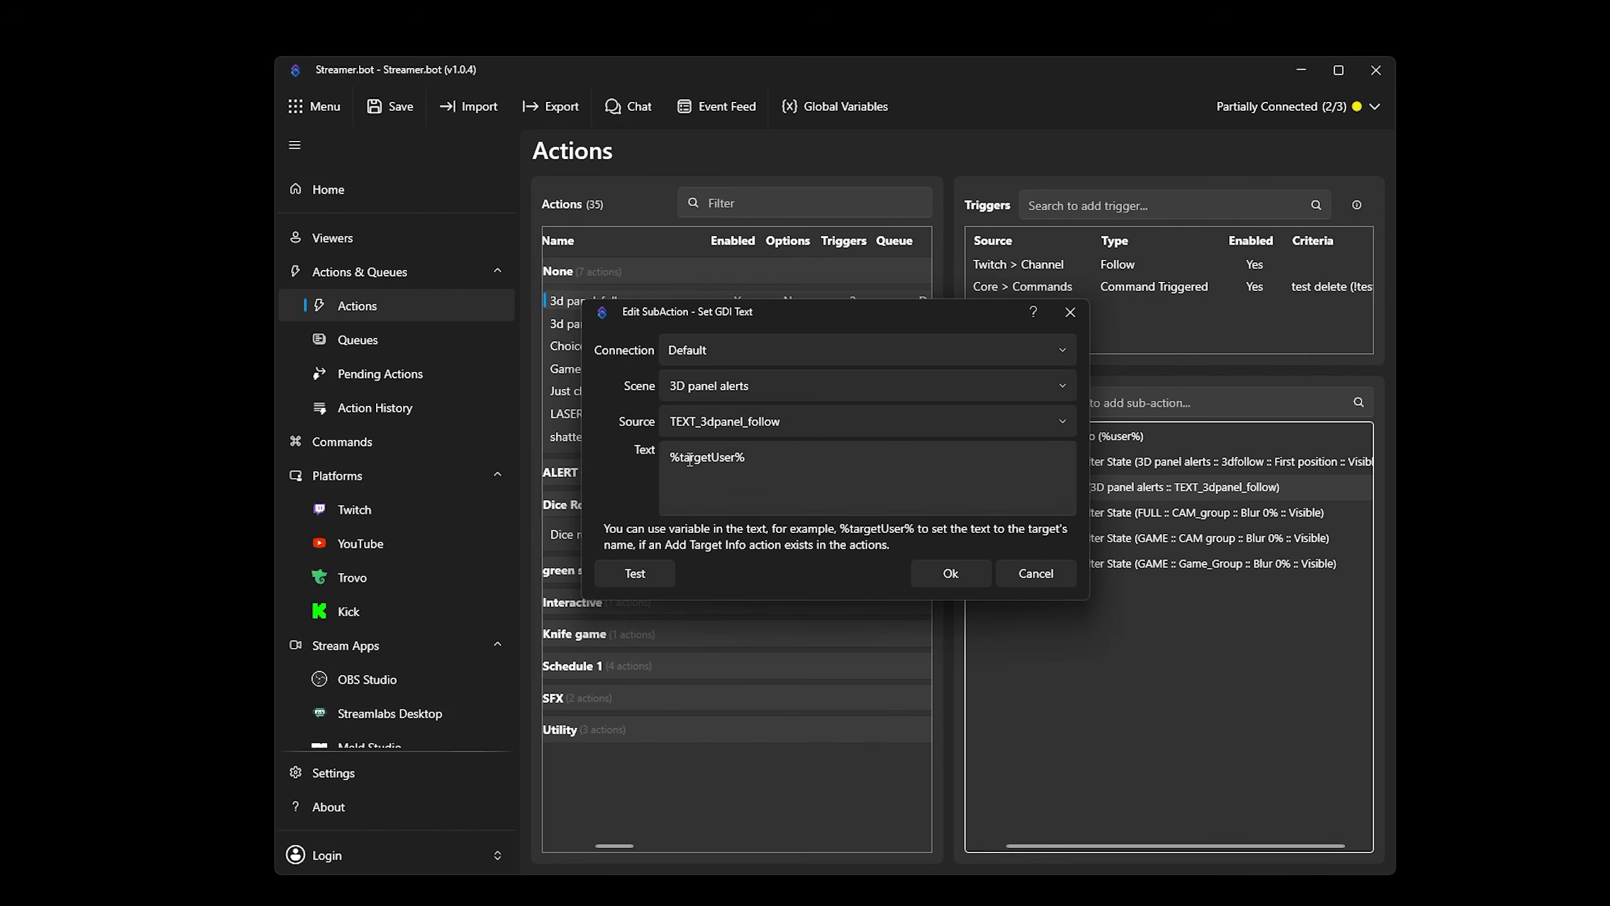
{"action": "left_click_drag", "start_coordinate": [980, 325], "coordinate": [786, 374]}
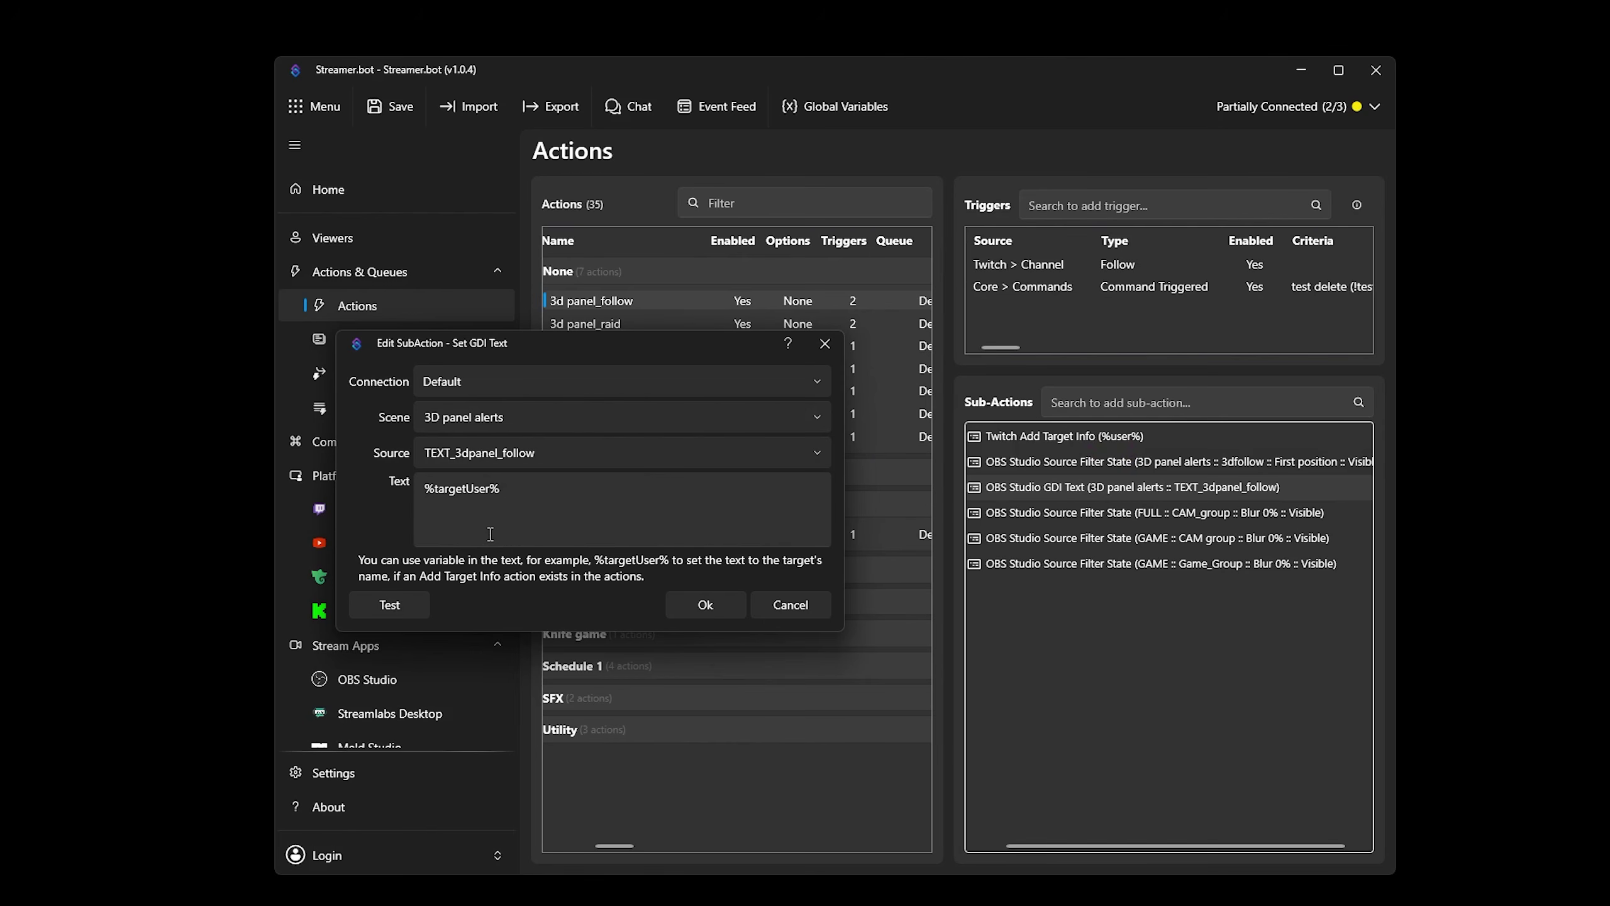
{"action": "left_click_drag", "start_coordinate": [583, 365], "coordinate": [832, 318]}
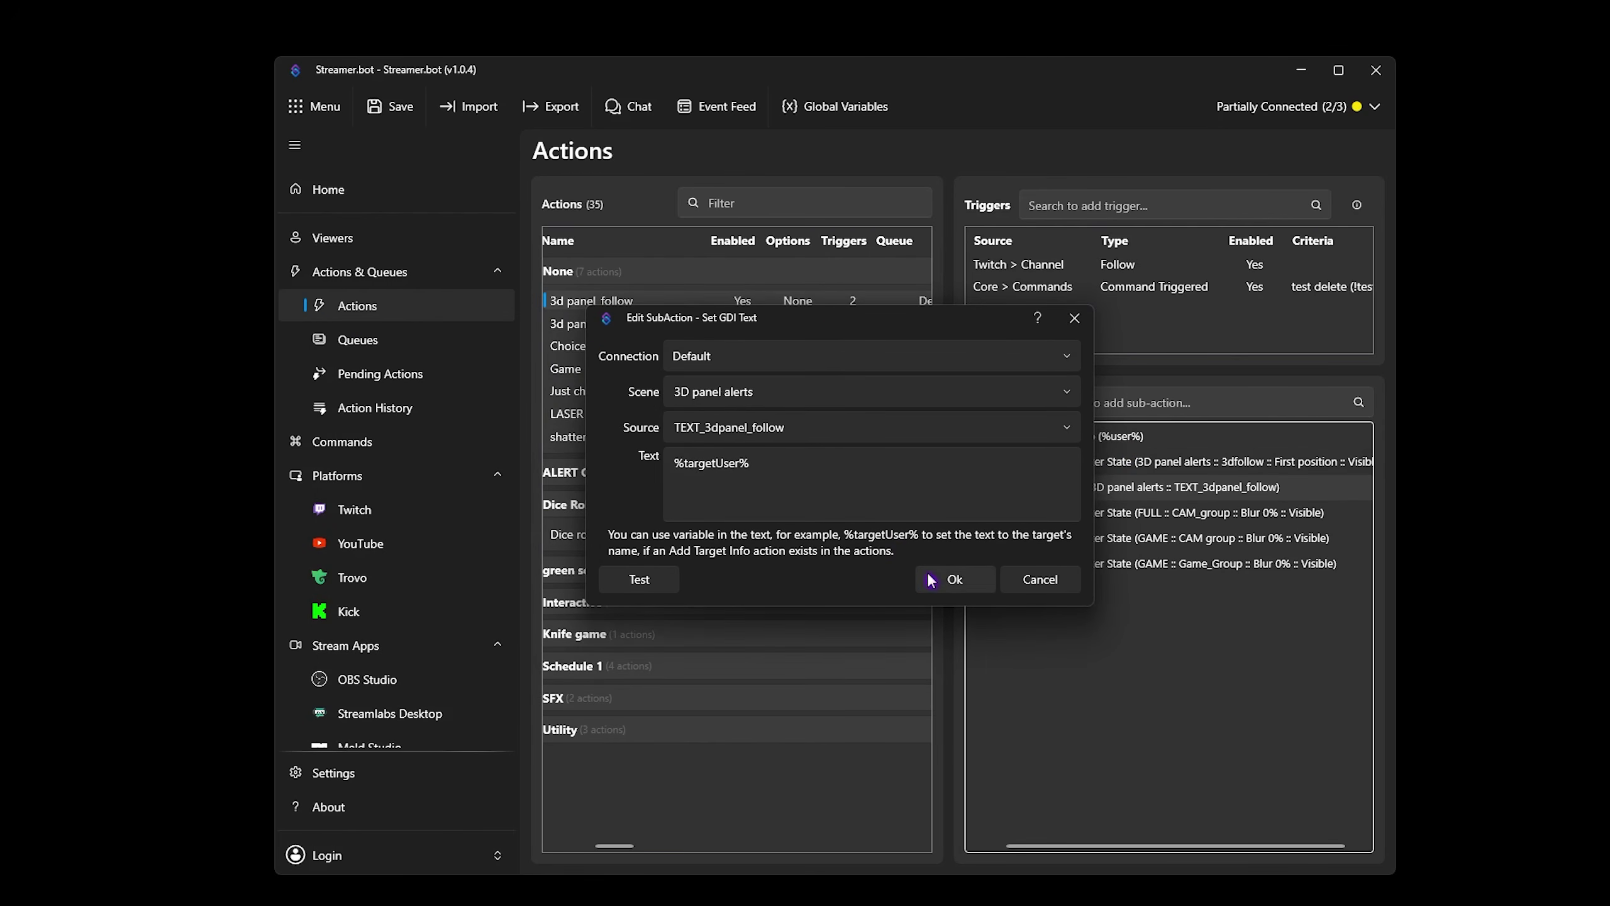
{"action": "left_click", "coordinate": [780, 474]}
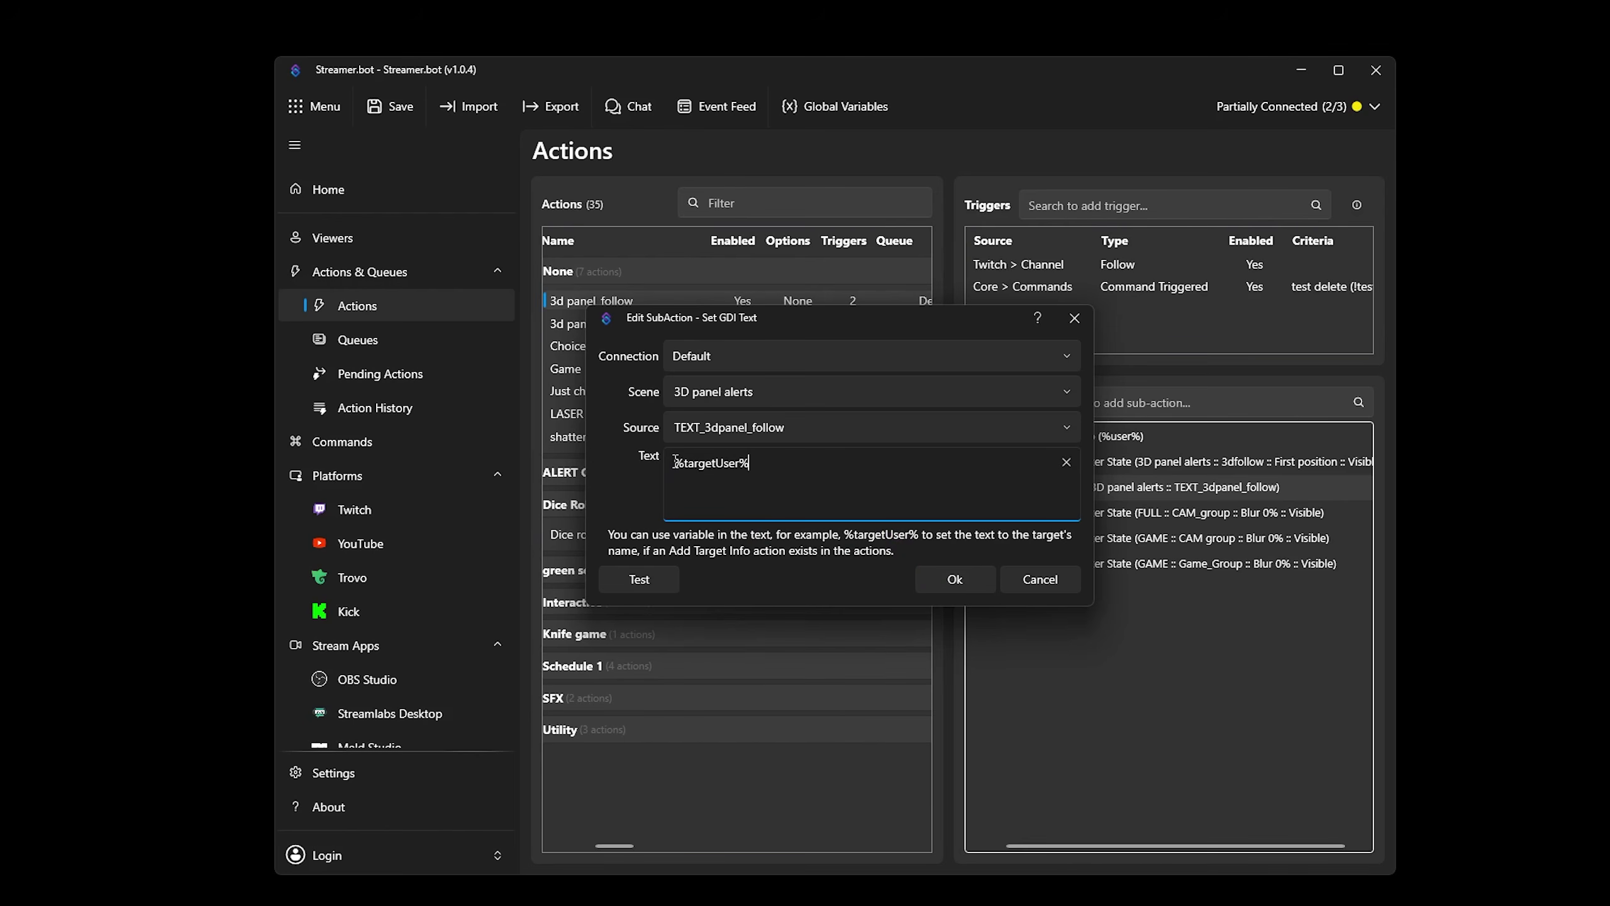
{"action": "left_click", "coordinate": [937, 583]}
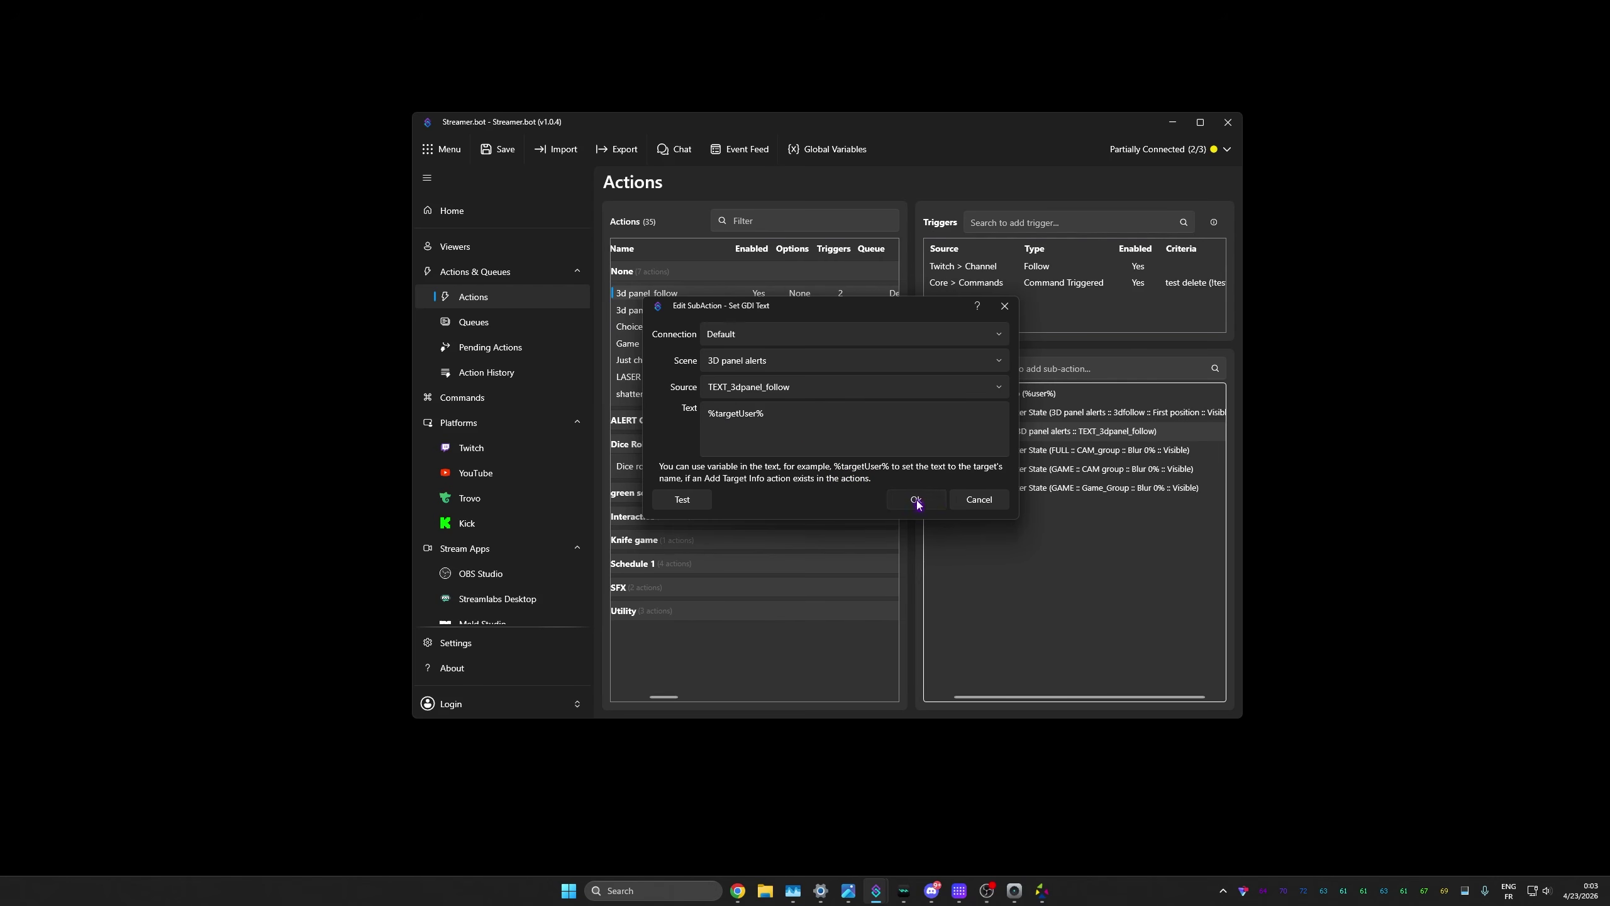
{"action": "left_click", "coordinate": [916, 501]}
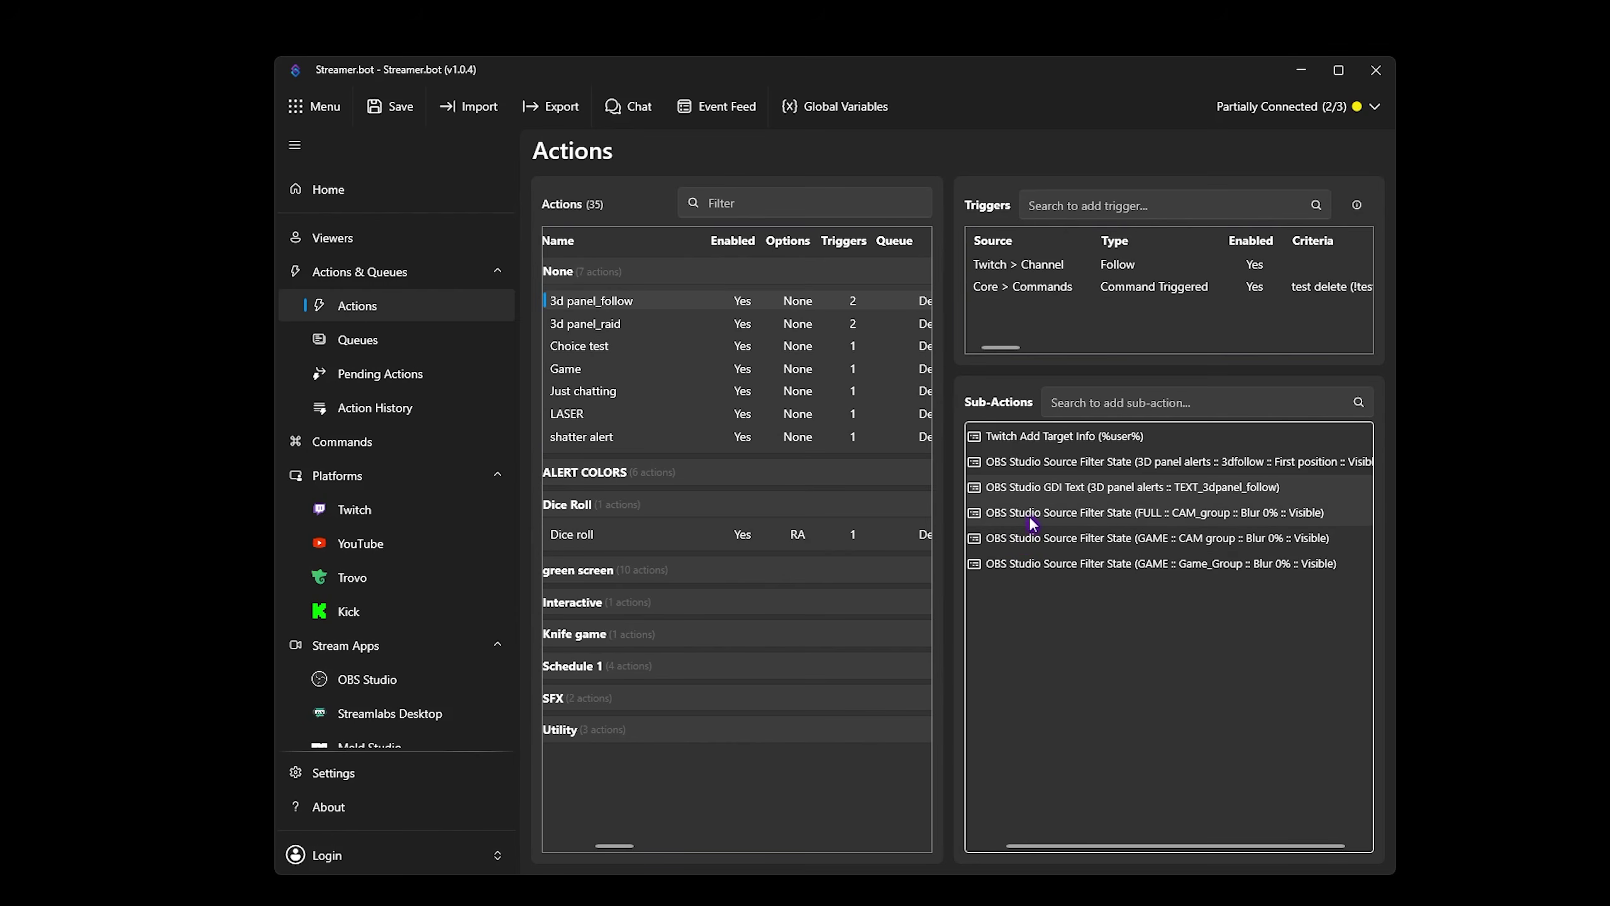
Step: Review the Blur 0% filter state sub-actions for CAM_group in FULL and for CAM group and Game_Group in GAME, accepting each as is
{"action": "double_click", "coordinate": [1031, 514]}
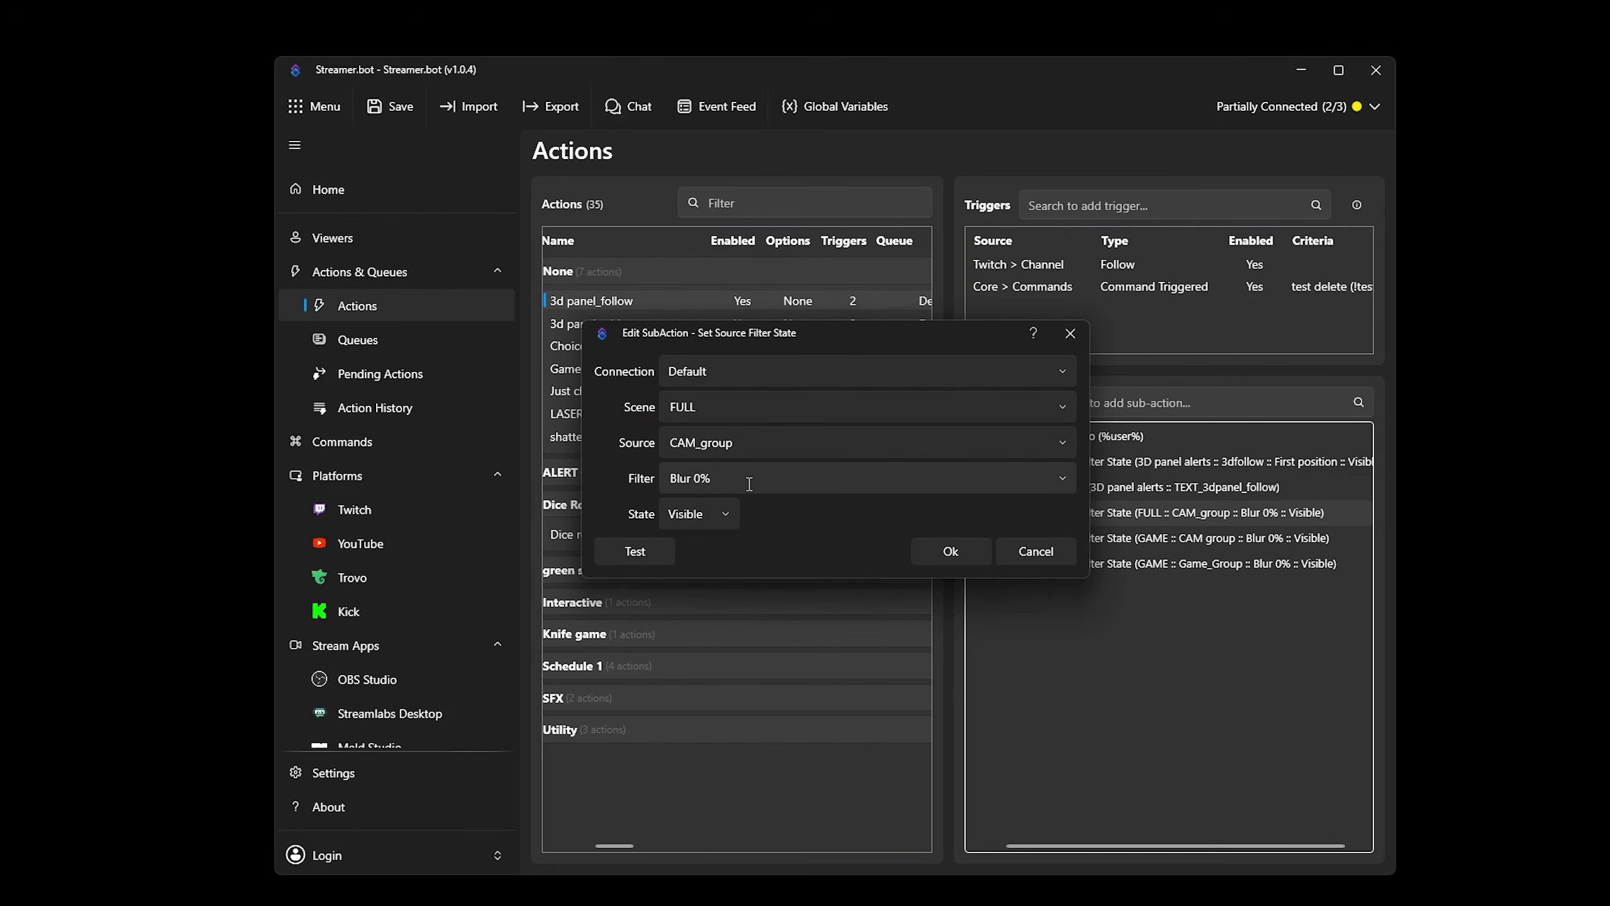
{"action": "left_click", "coordinate": [930, 552]}
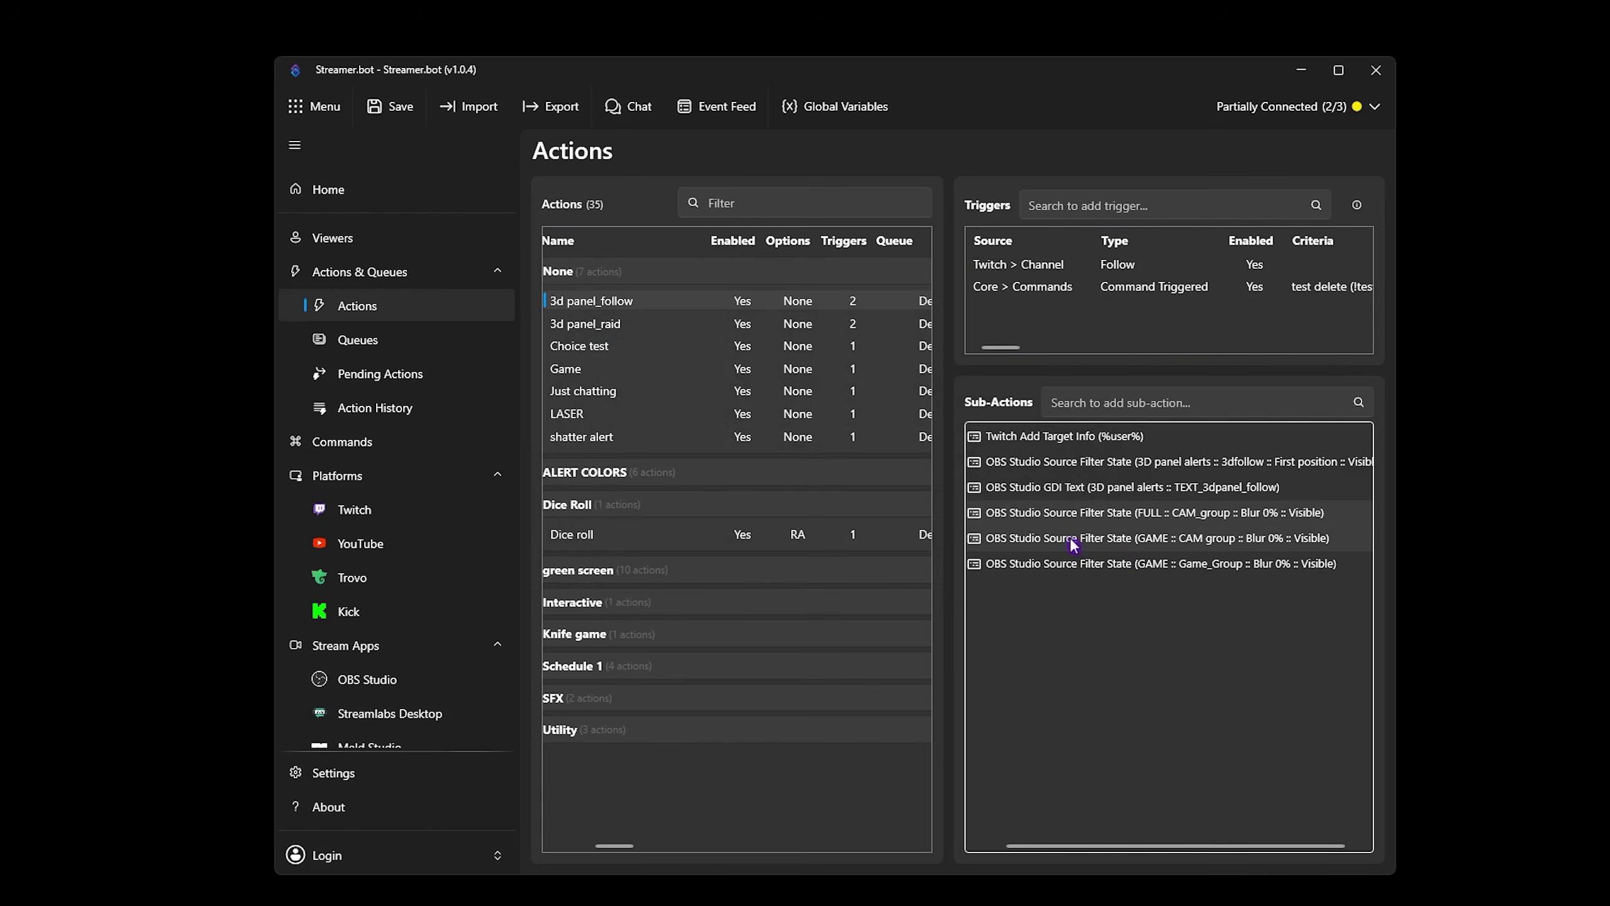
{"action": "double_click", "coordinate": [1071, 540]}
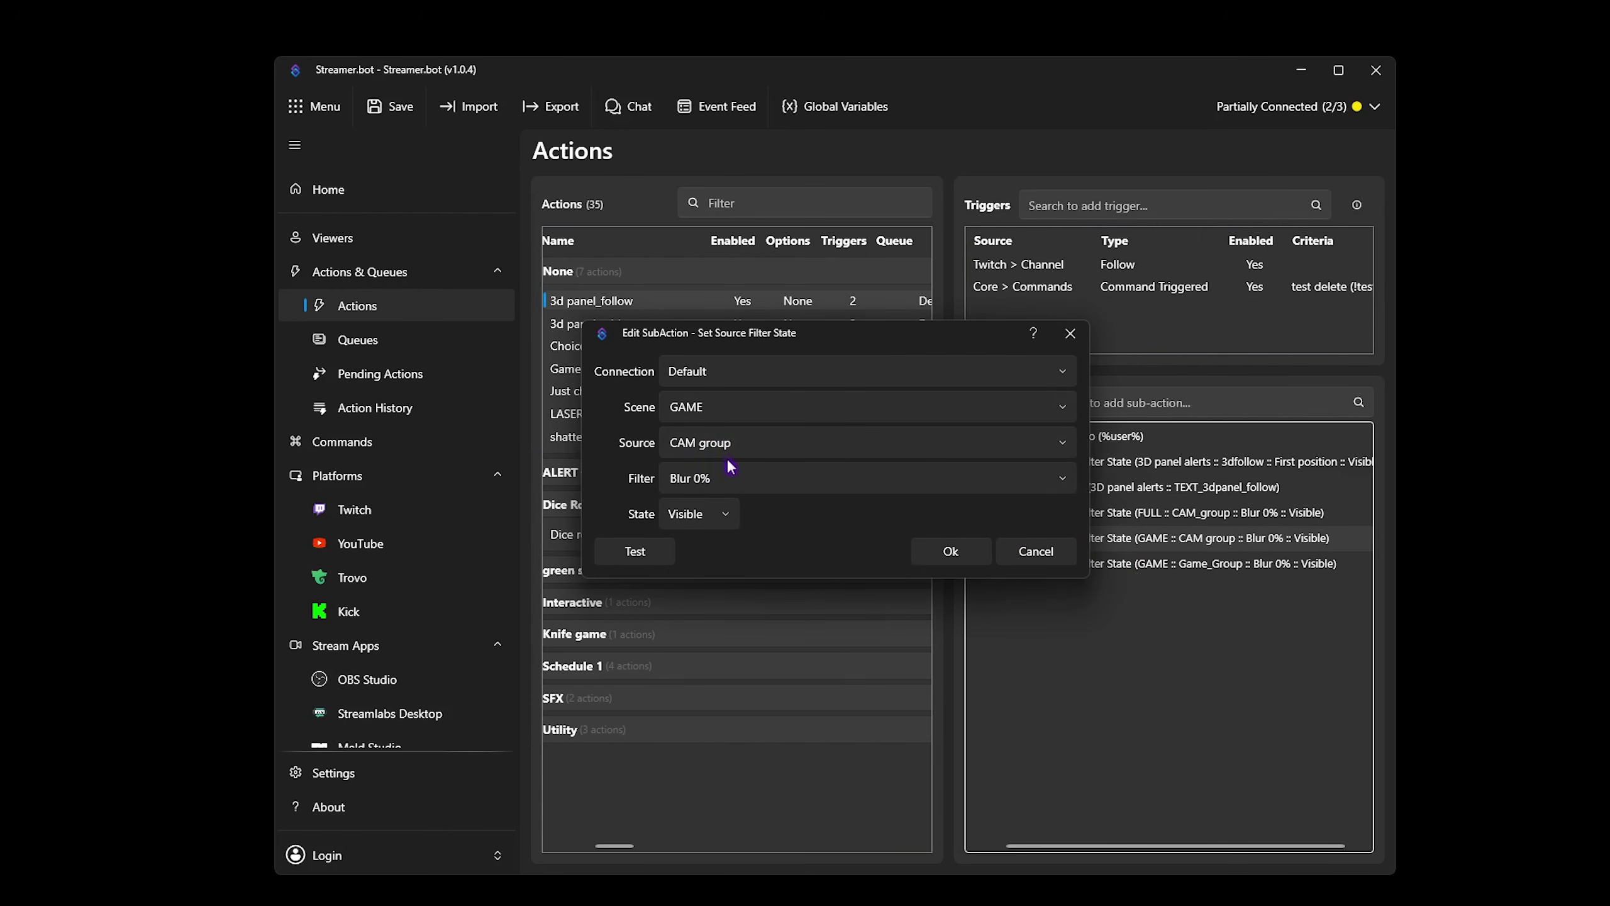
{"action": "left_click", "coordinate": [946, 561]}
{"action": "double_click", "coordinate": [1140, 563]}
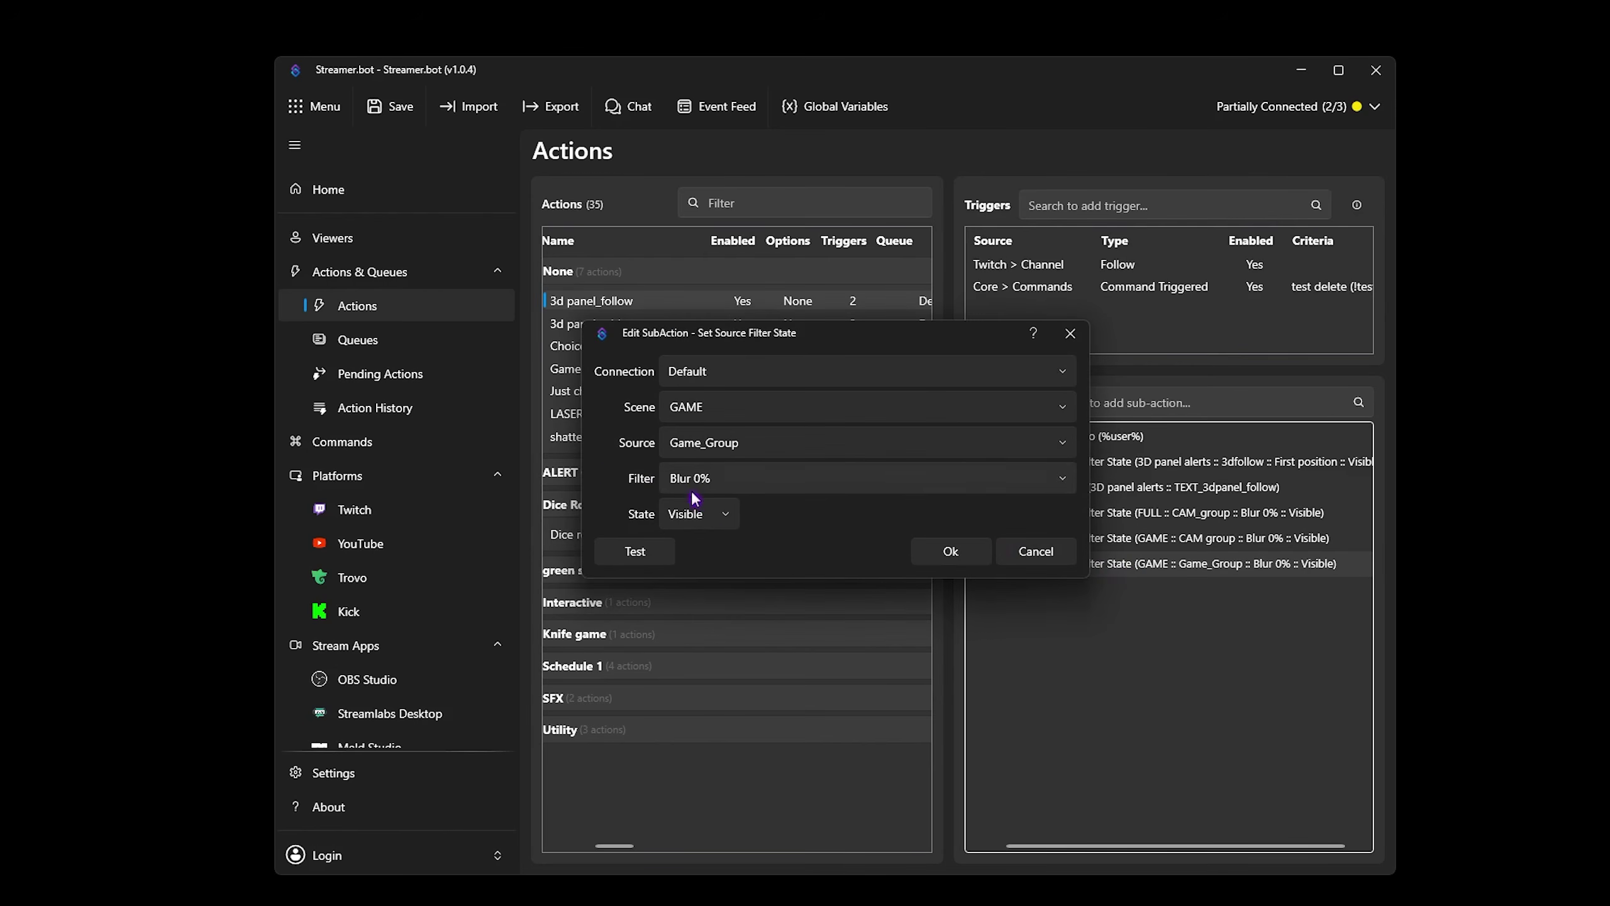
{"action": "left_click", "coordinate": [944, 562]}
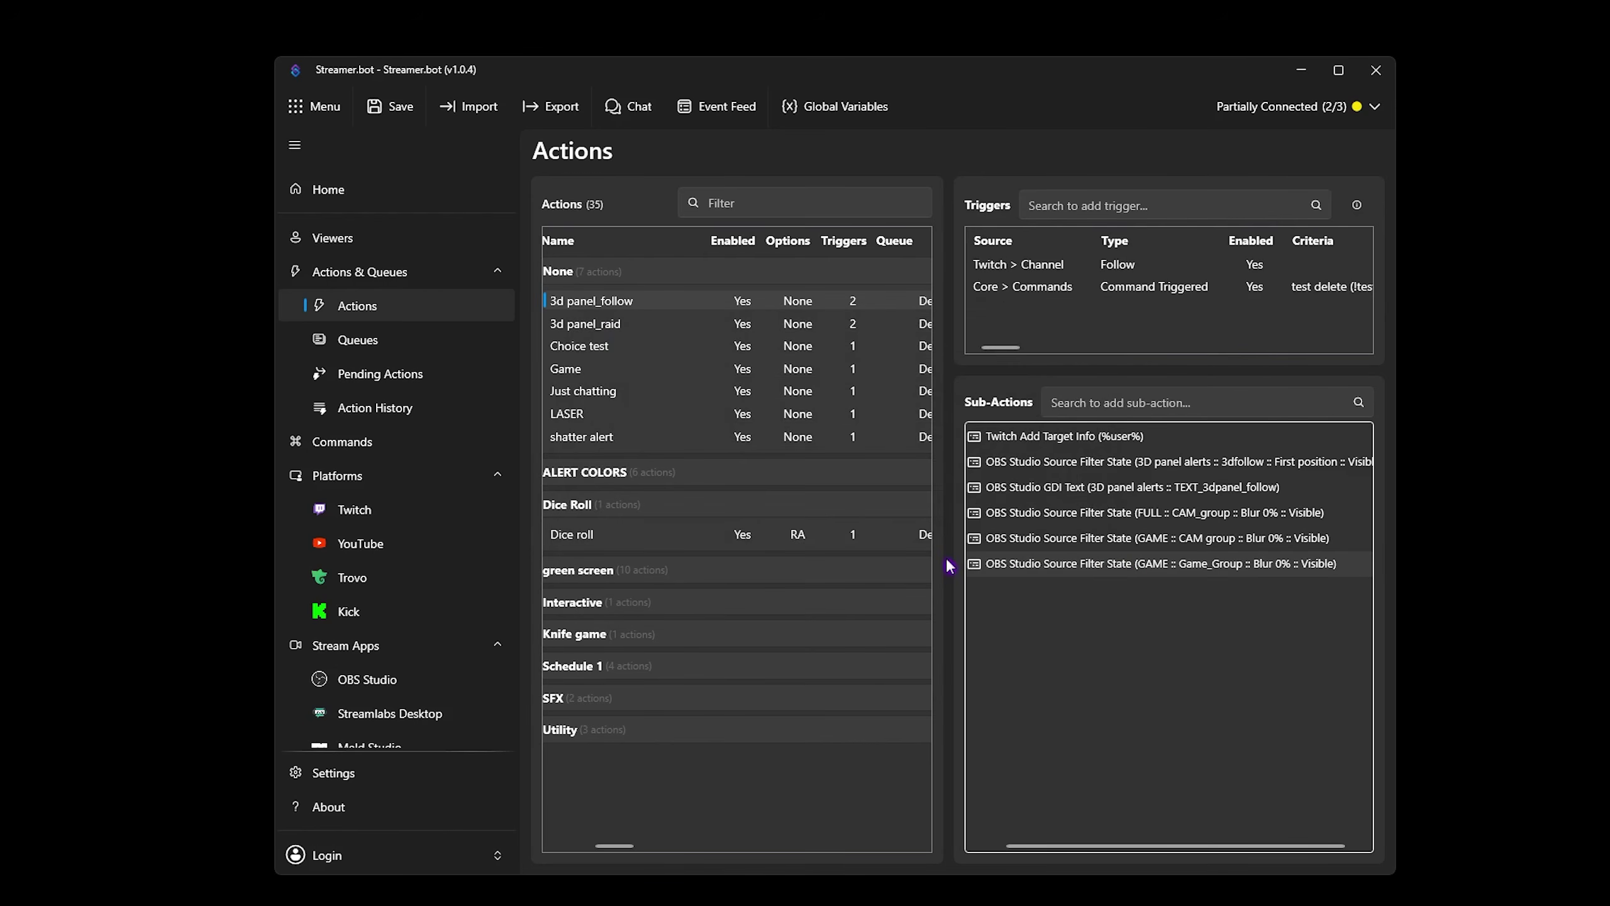
Step: Delete the Command Triggered trigger from the 3d panel_follow action
{"action": "left_click", "coordinate": [1056, 287]}
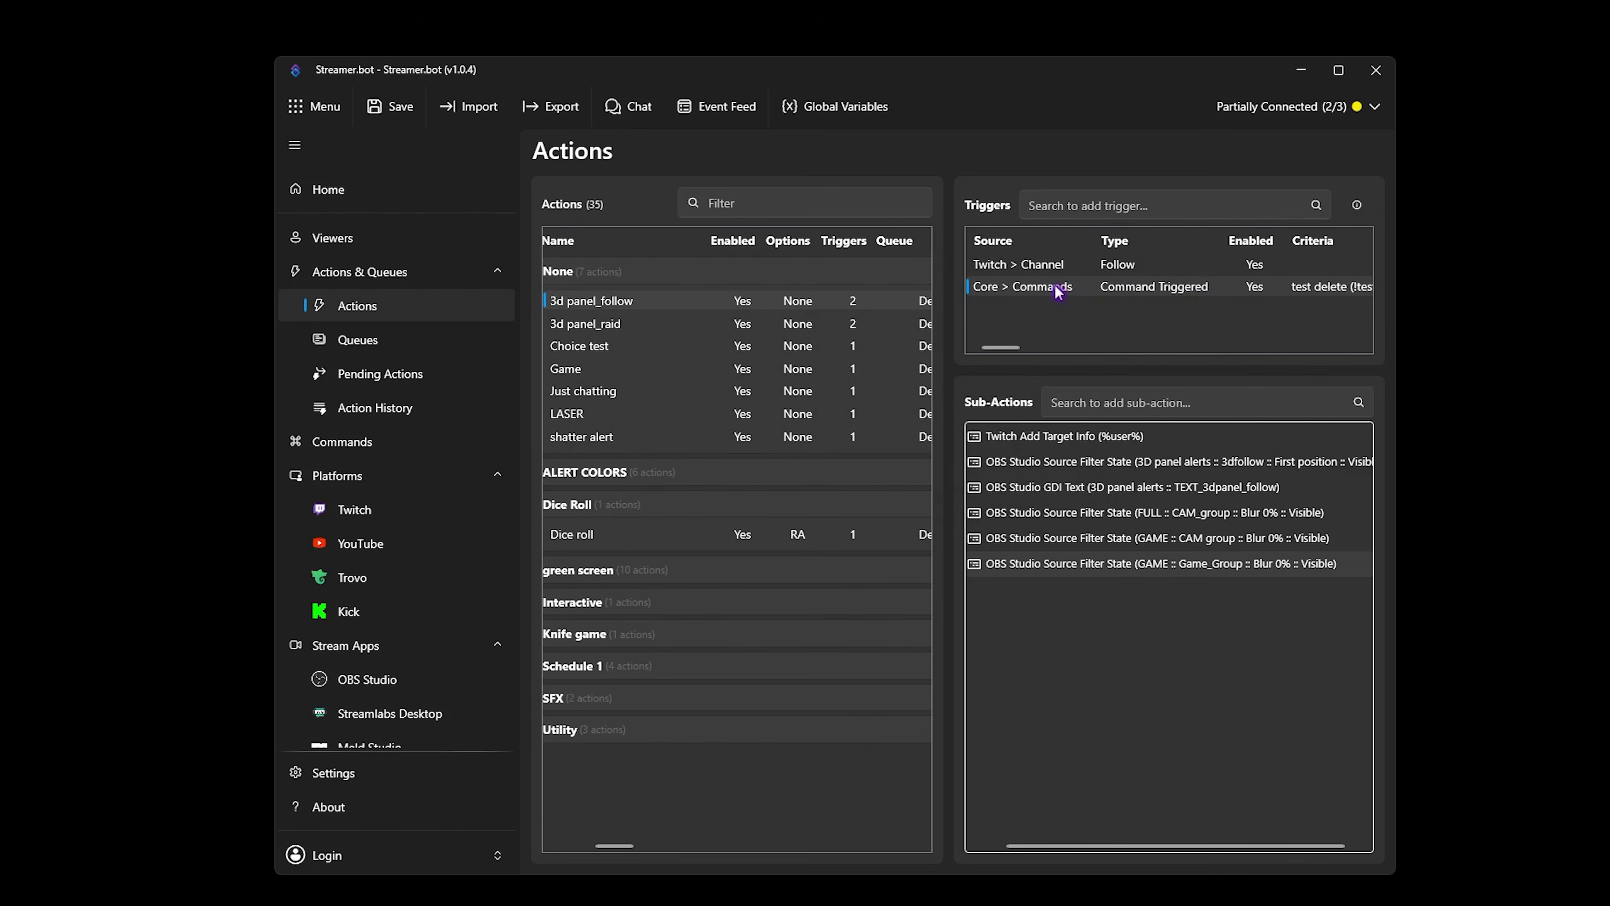
{"action": "right_click", "coordinate": [1039, 298]}
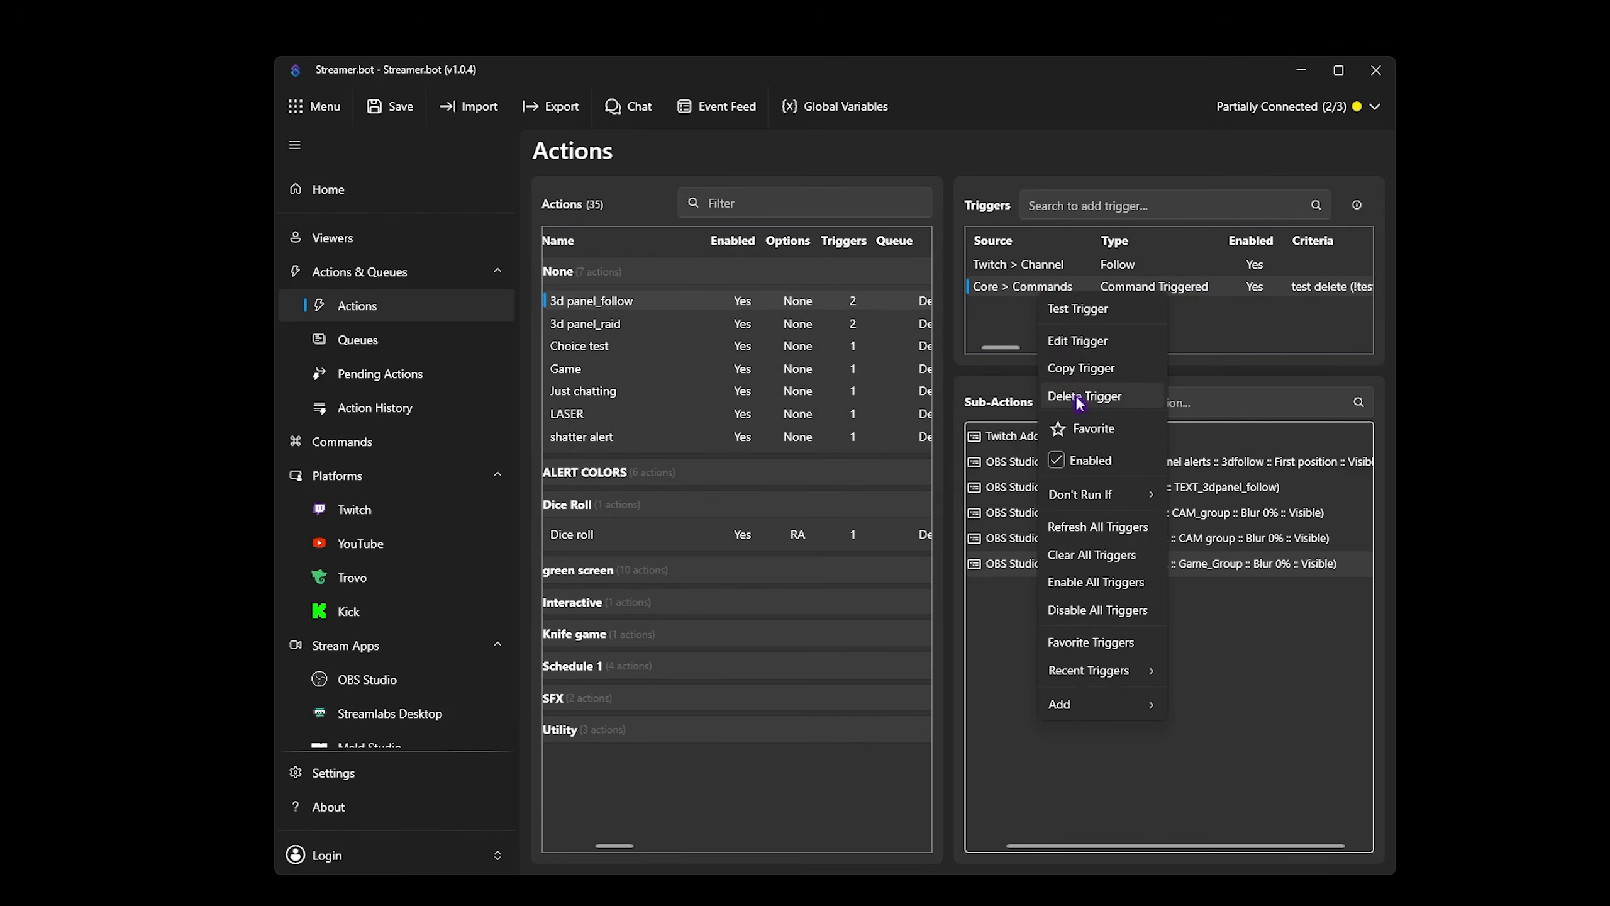
{"action": "left_click", "coordinate": [1064, 396]}
Step: Place the Streamer.bot window below the OBS preview and test the Twitch Follow trigger on the 3D panel alerts scene
{"action": "left_click", "coordinate": [1030, 271]}
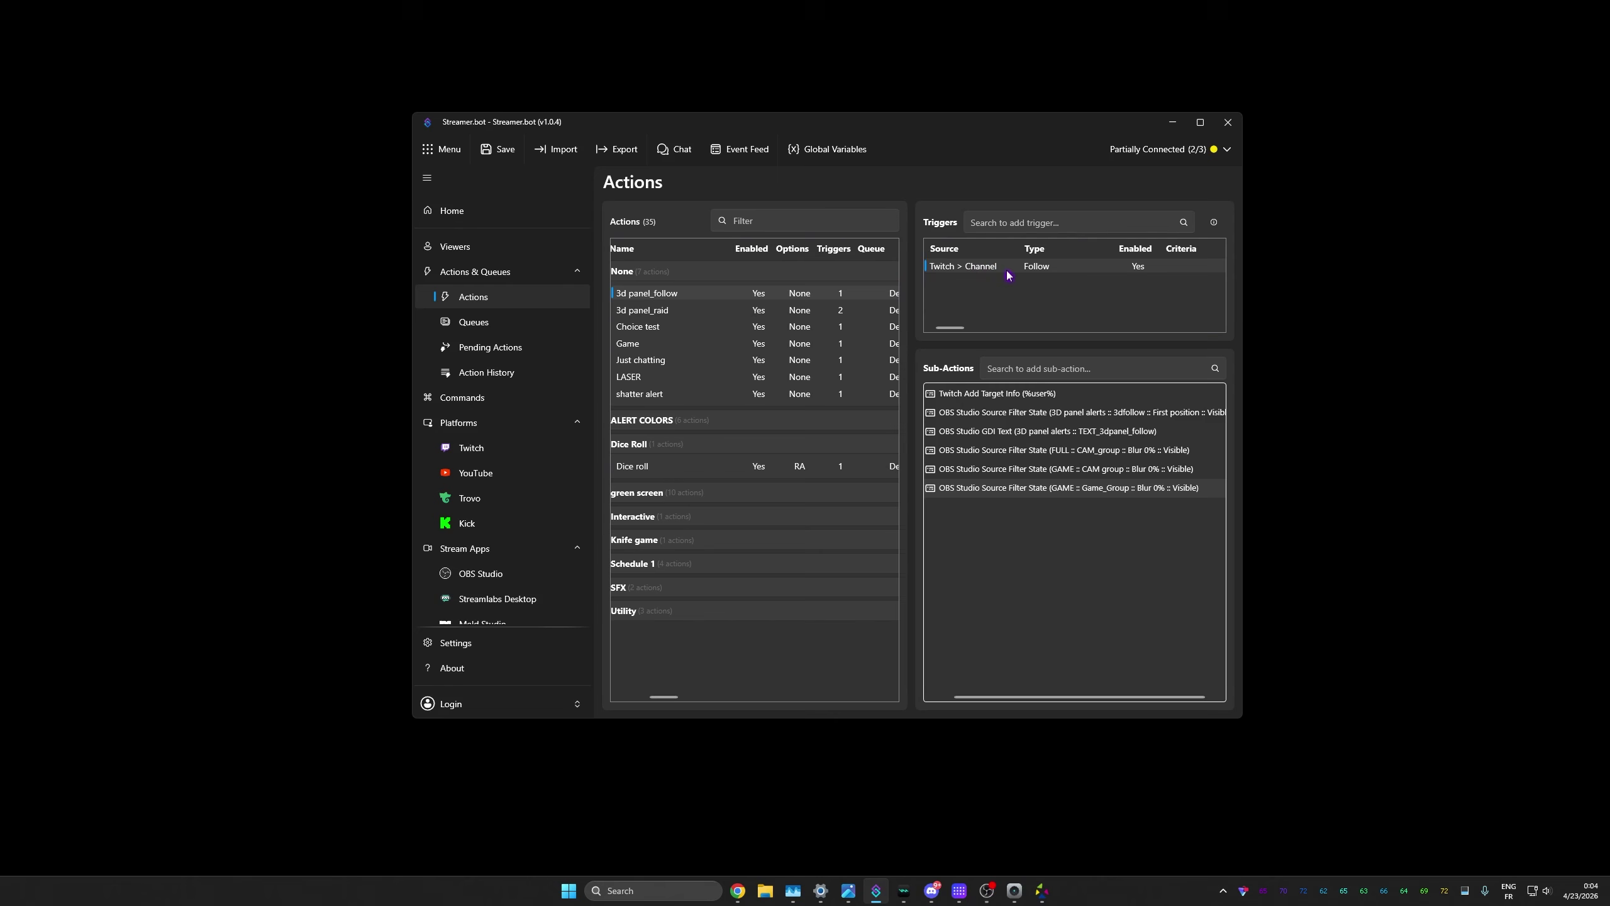
{"action": "right_click", "coordinate": [986, 267]}
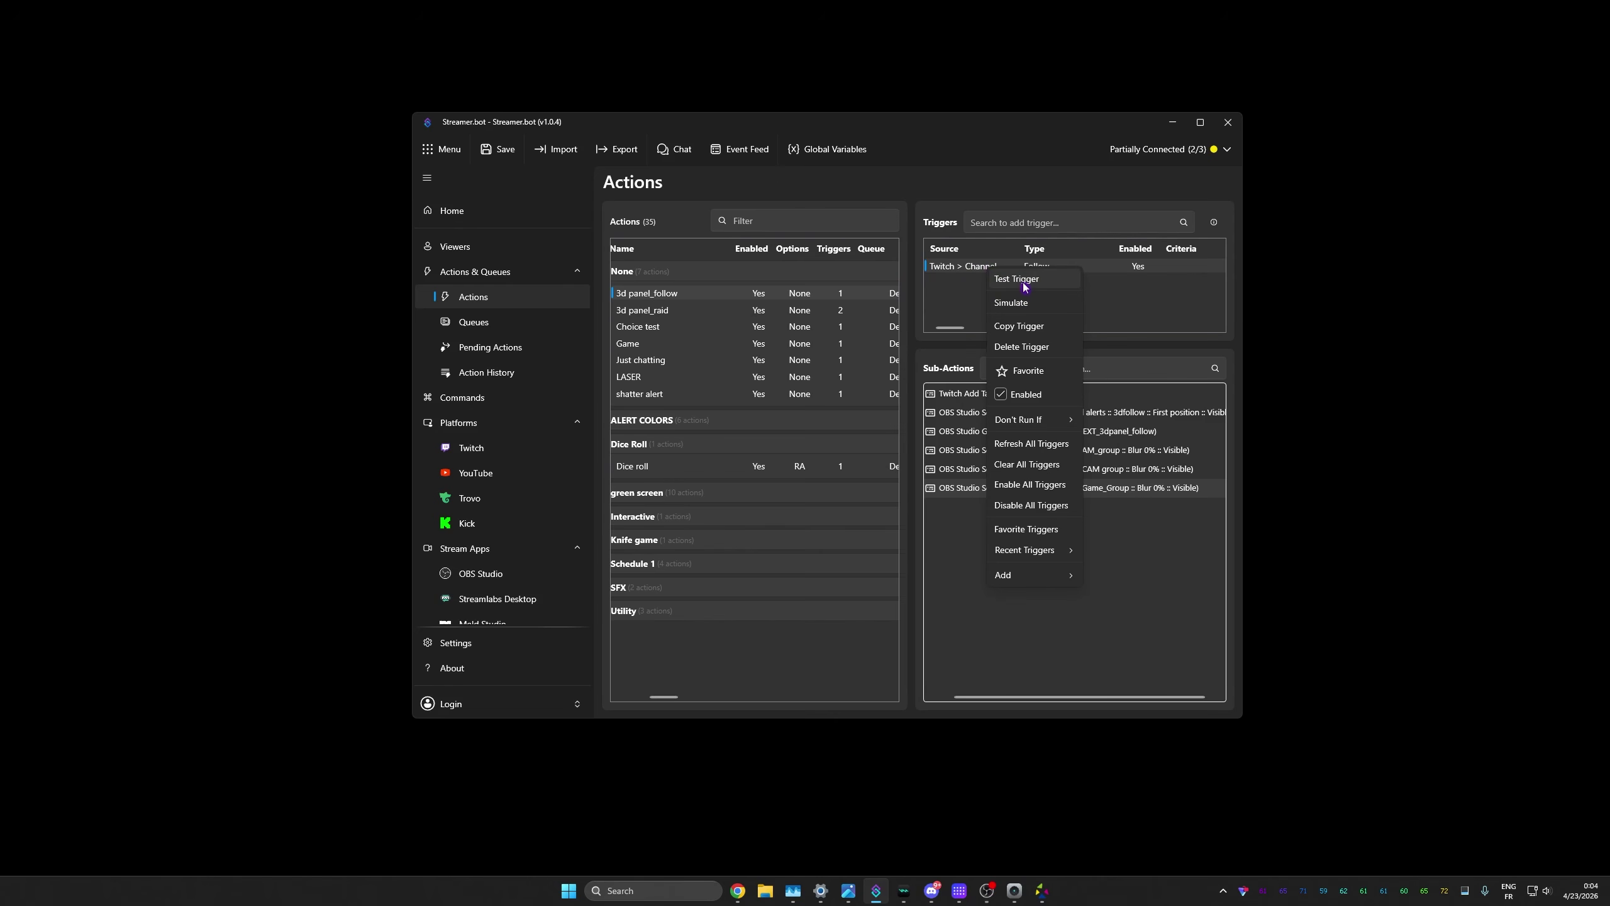
{"action": "left_click", "coordinate": [943, 303]}
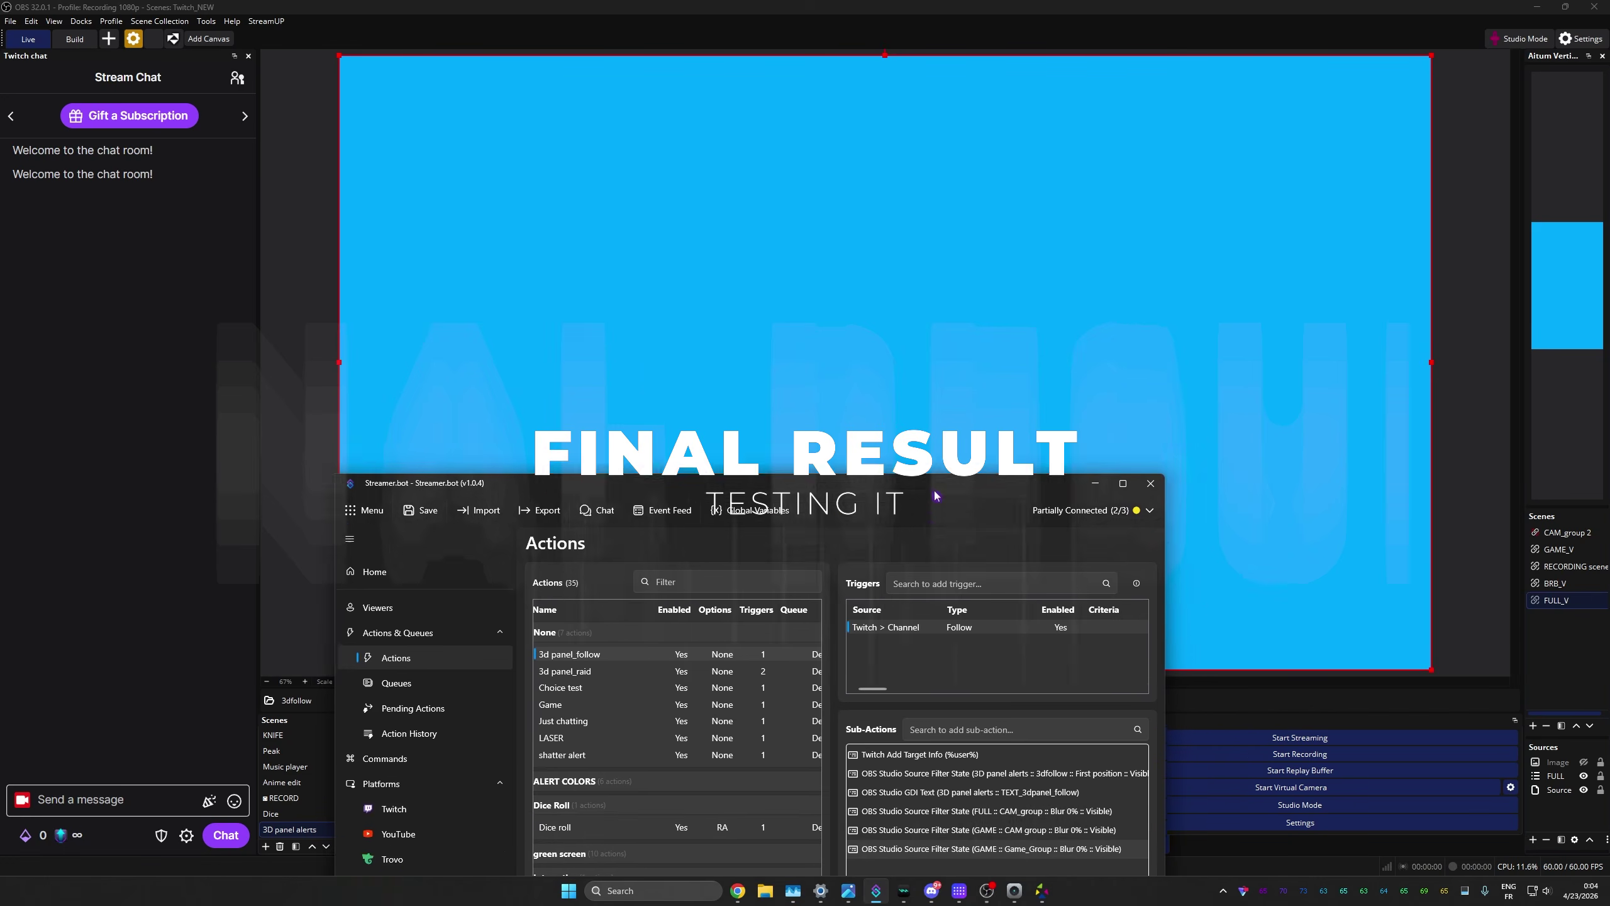
{"action": "left_click_drag", "start_coordinate": [920, 388], "coordinate": [922, 729]}
{"action": "right_click", "coordinate": [907, 863]}
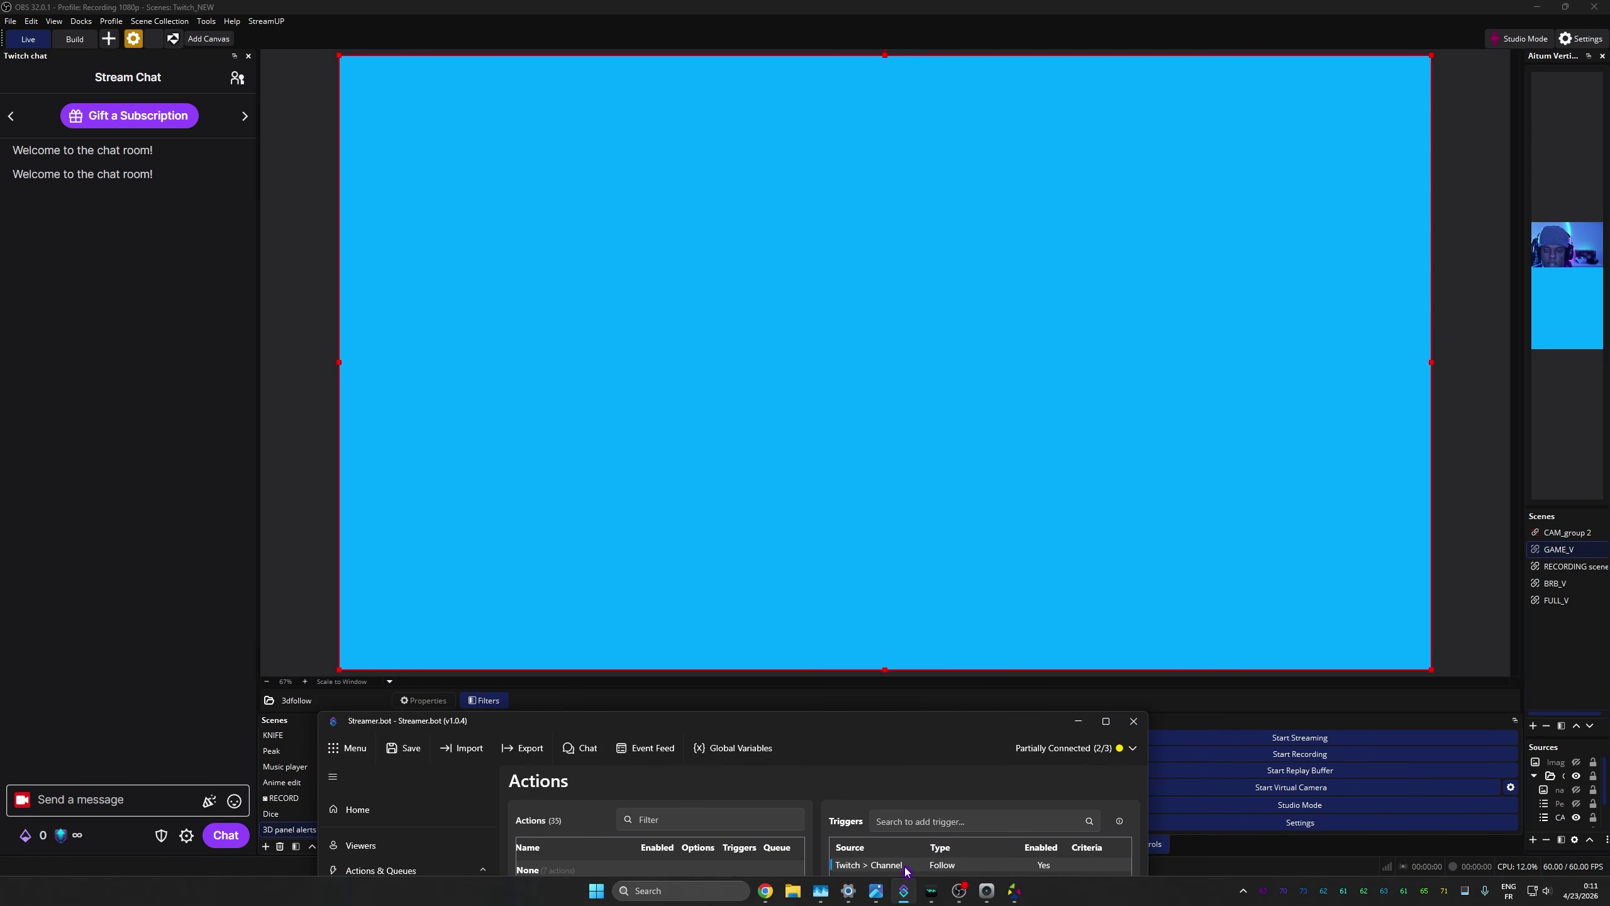
{"action": "right_click", "coordinate": [906, 868]}
{"action": "left_click", "coordinate": [951, 549]}
Step: Hide the DELColor background source in the 3D panel alerts scene and test the Follow trigger again from Streamer.bot
{"action": "left_click", "coordinate": [925, 644]}
{"action": "left_click", "coordinate": [912, 804]}
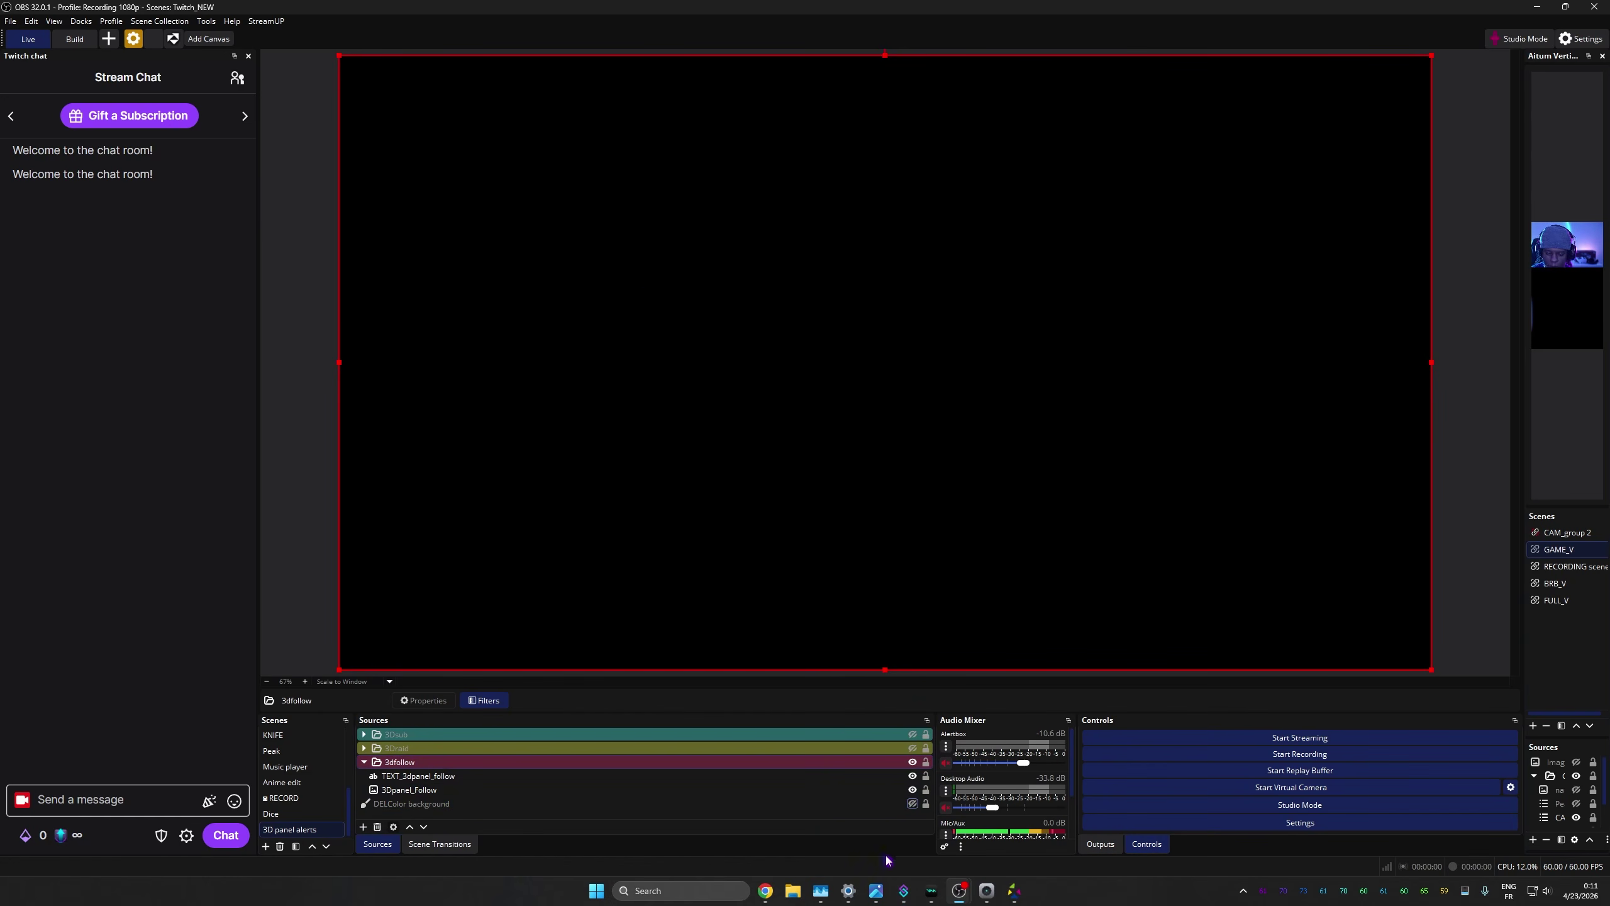
{"action": "left_click", "coordinate": [903, 891]}
{"action": "right_click", "coordinate": [882, 862]}
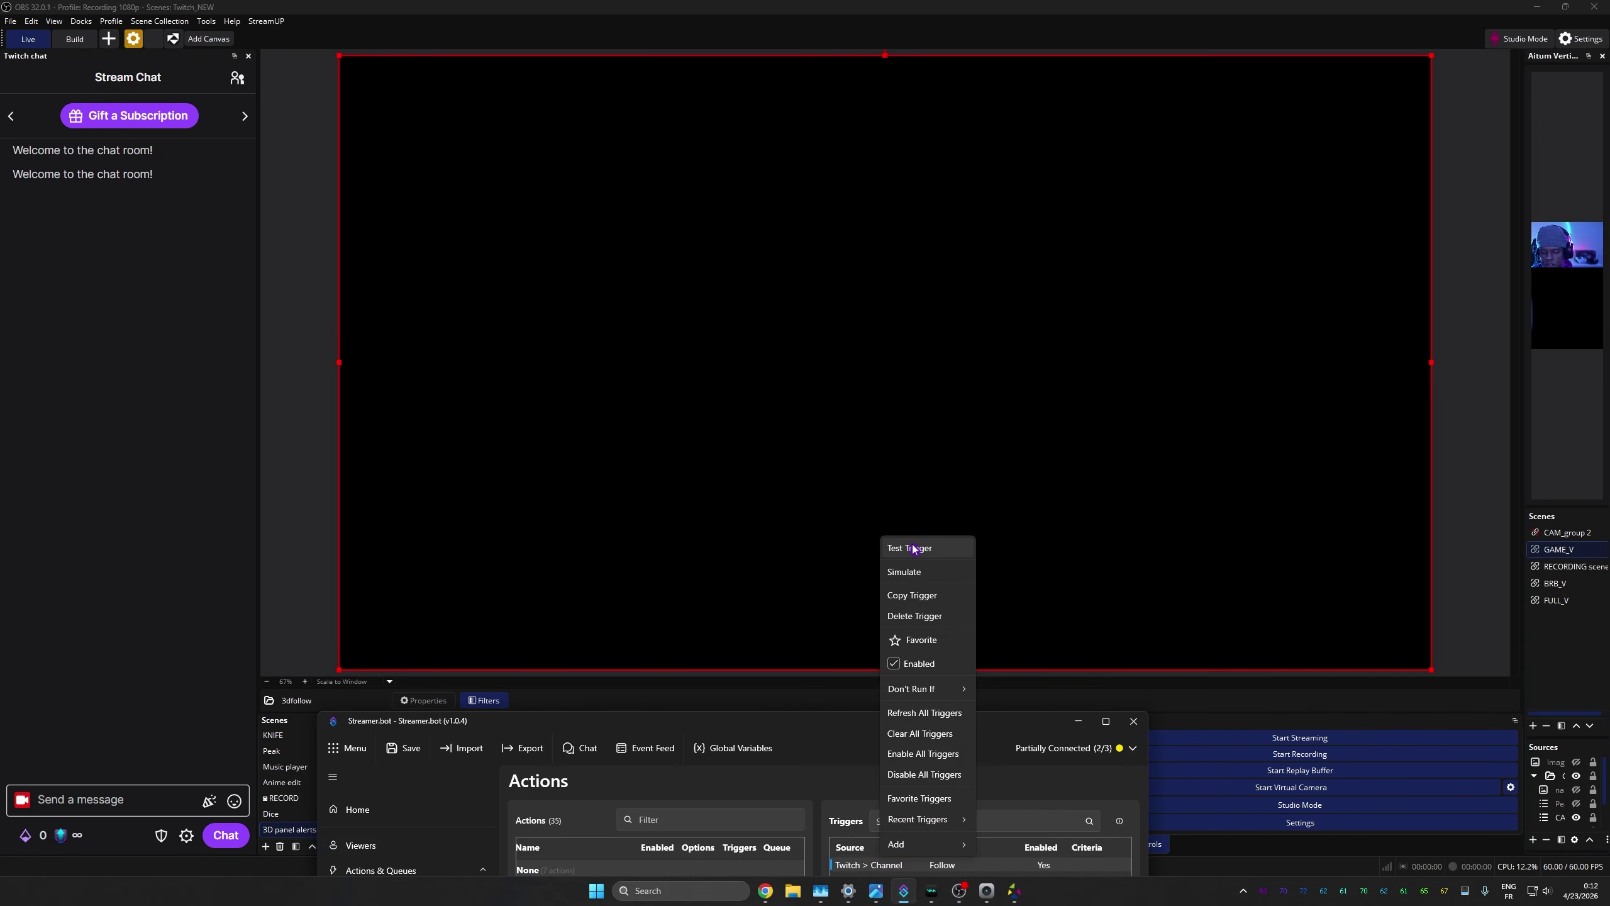
{"action": "left_click", "coordinate": [913, 548]}
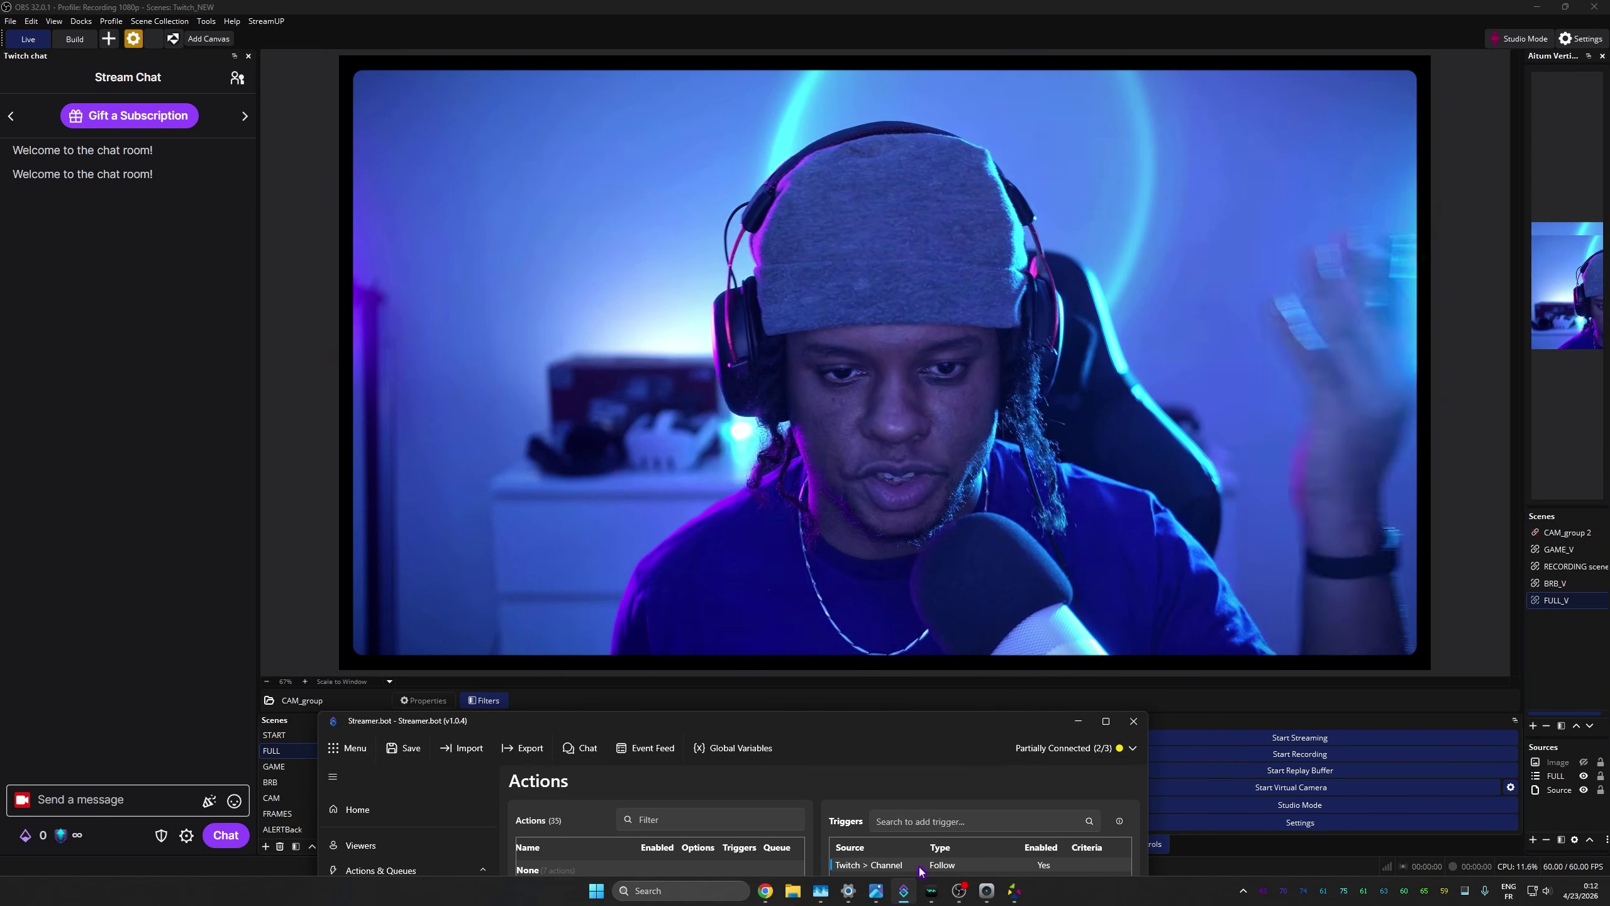
Step: Test the Follow trigger on the FULL scene and repeatedly on the GAME scene to watch the alert with blur
{"action": "right_click", "coordinate": [920, 866]}
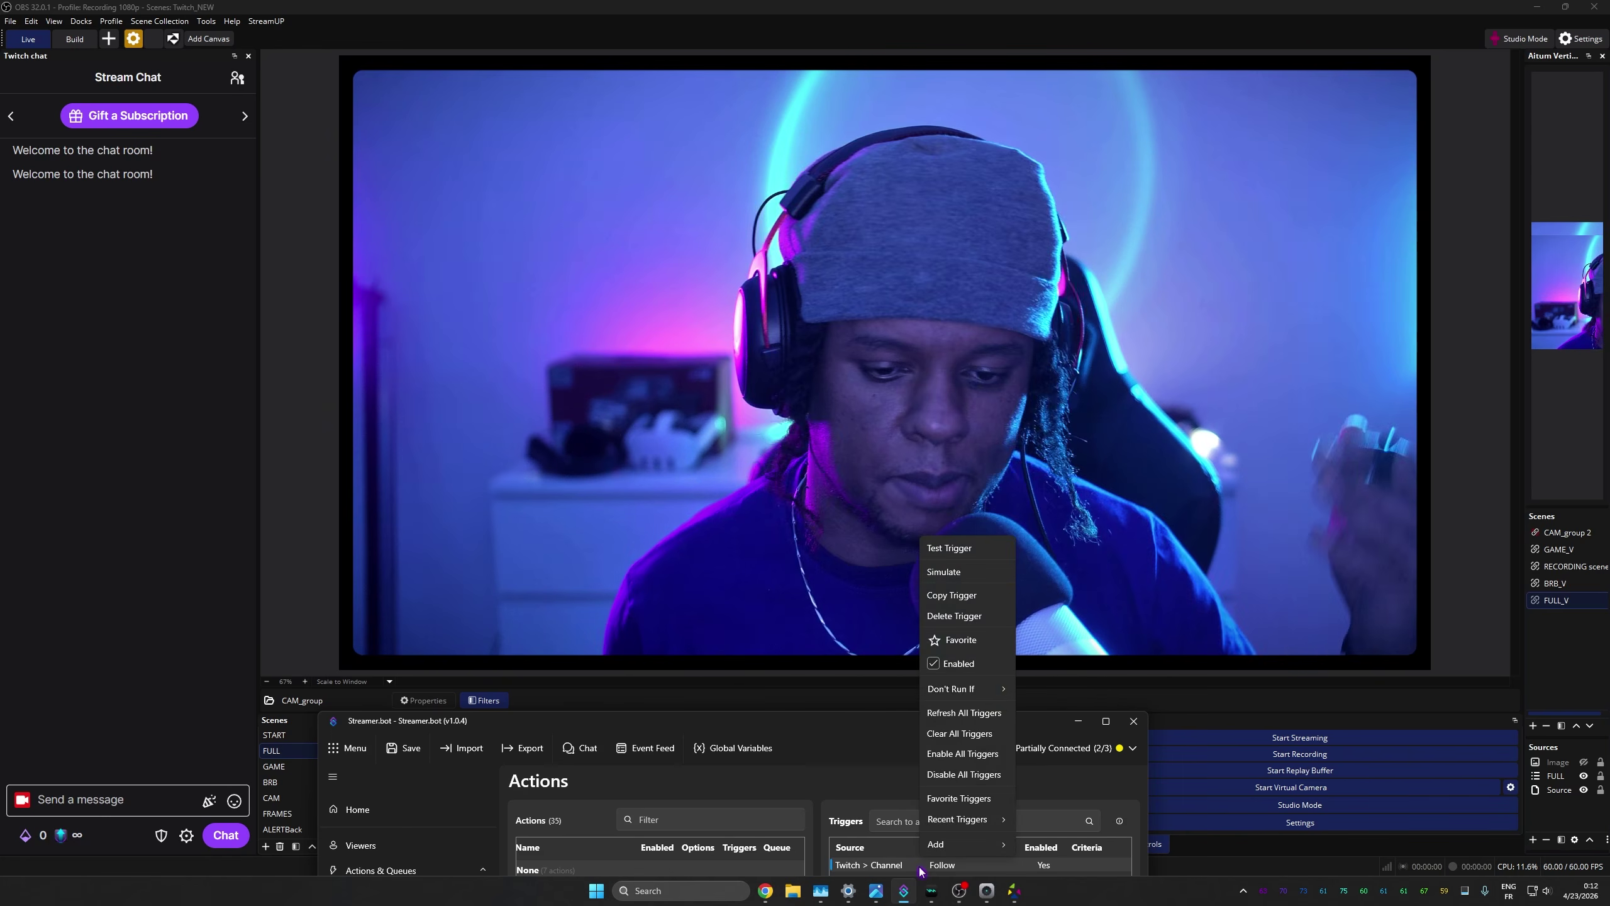
{"action": "left_click", "coordinate": [976, 552]}
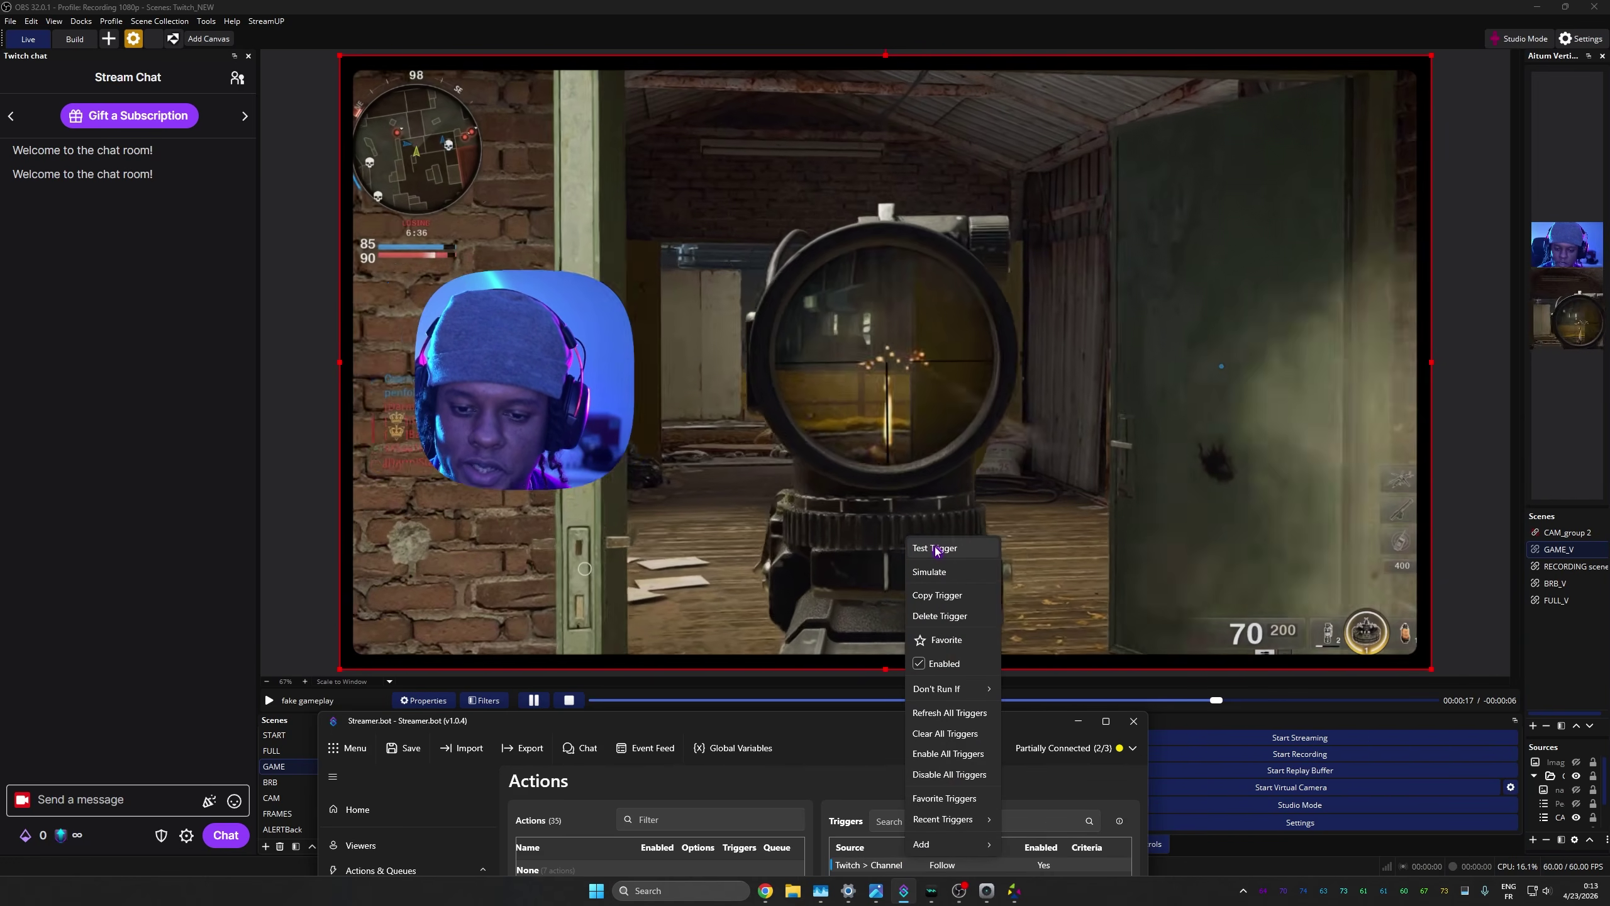
{"action": "left_click", "coordinate": [935, 549]}
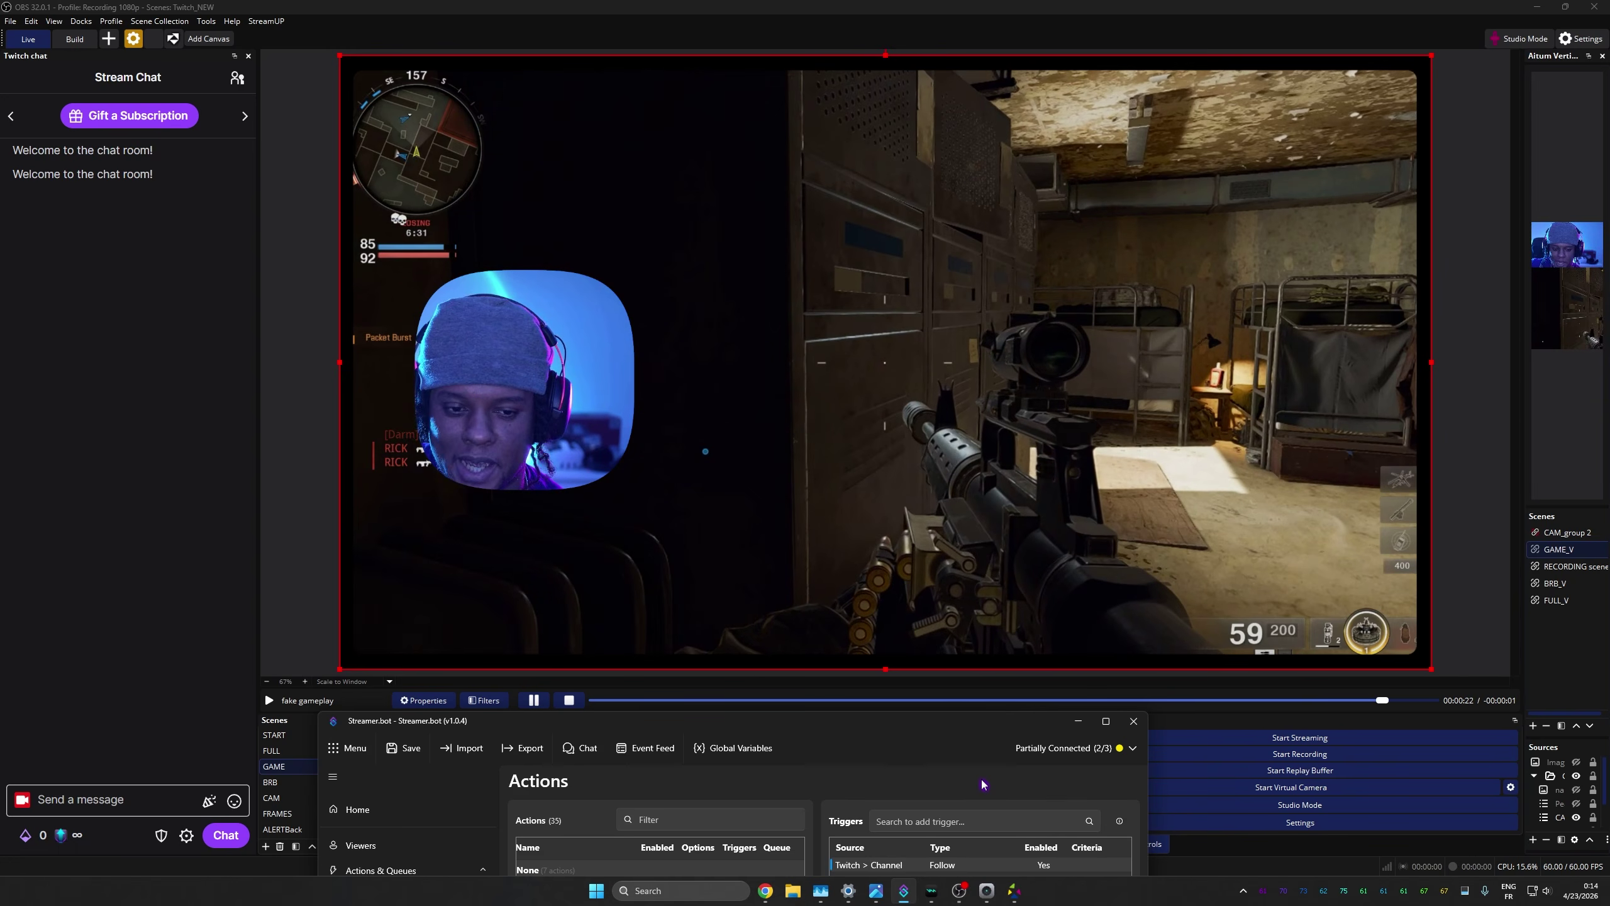
{"action": "right_click", "coordinate": [888, 863]}
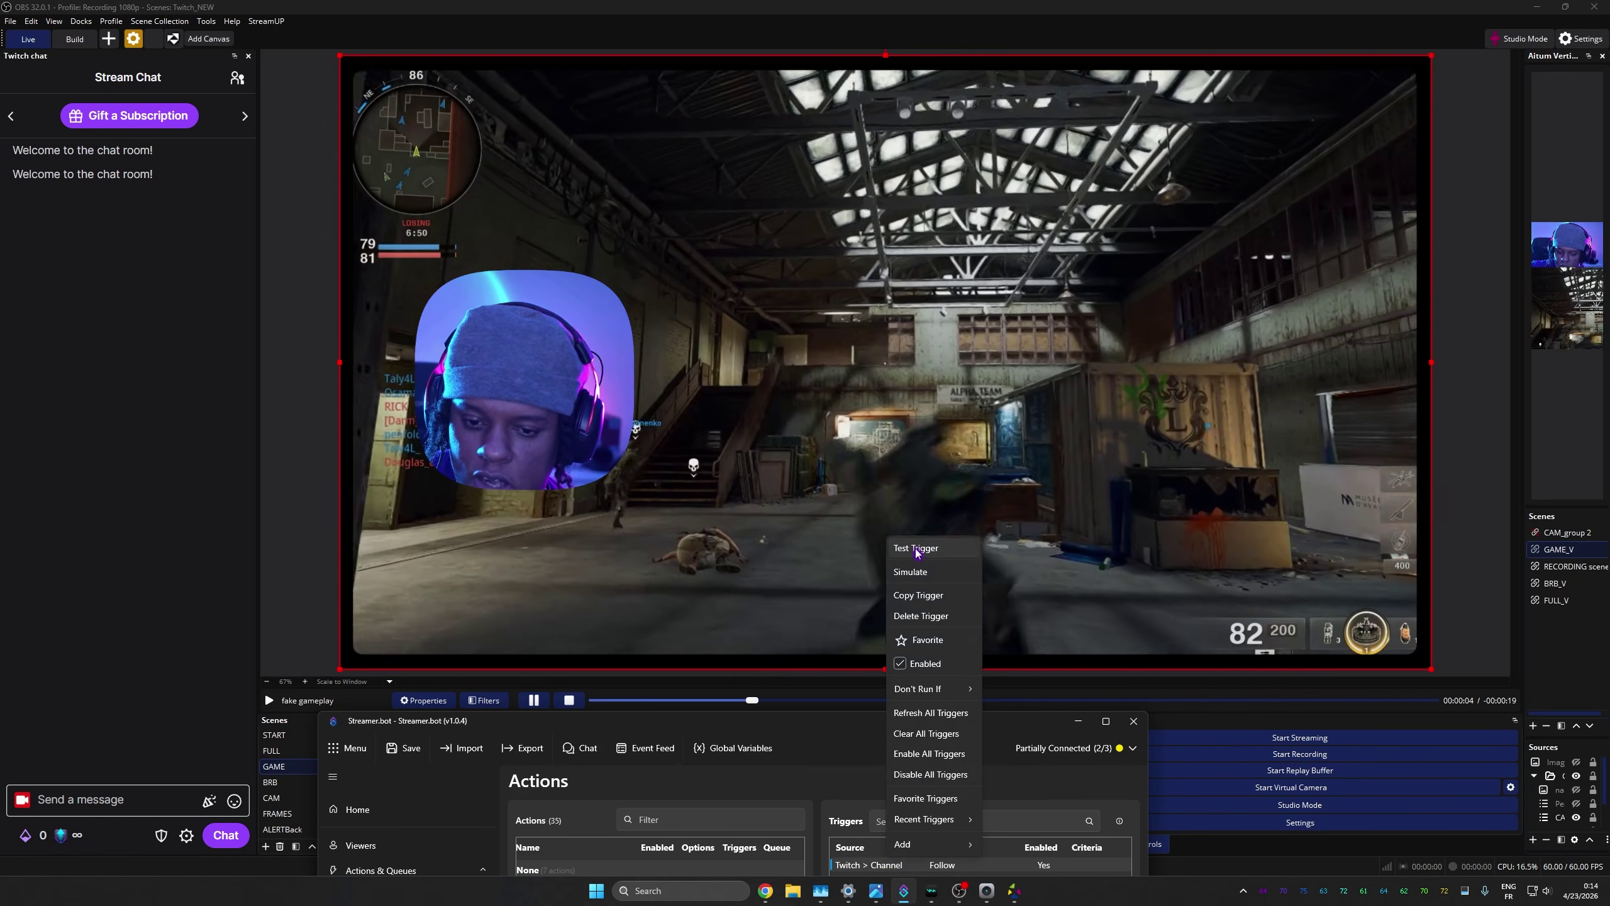
{"action": "left_click", "coordinate": [913, 549]}
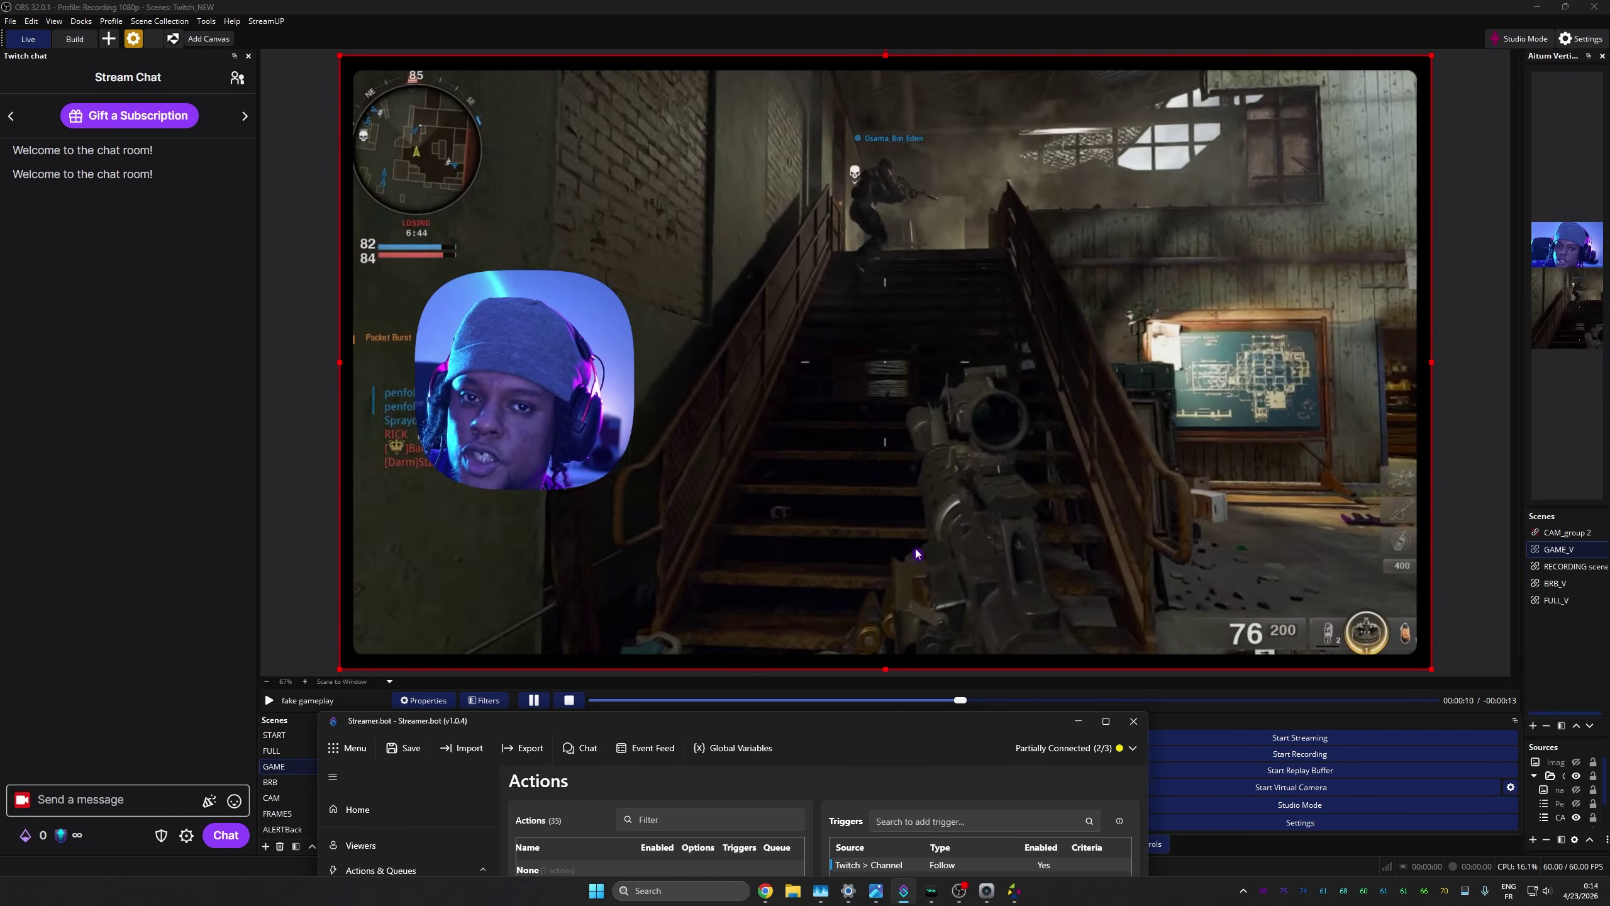
Step: Switch OBS to the FULL scene, open Follow_banner.png from the png folder in Photos and browse through the raid and sub banners
{"action": "left_click", "coordinate": [278, 752]}
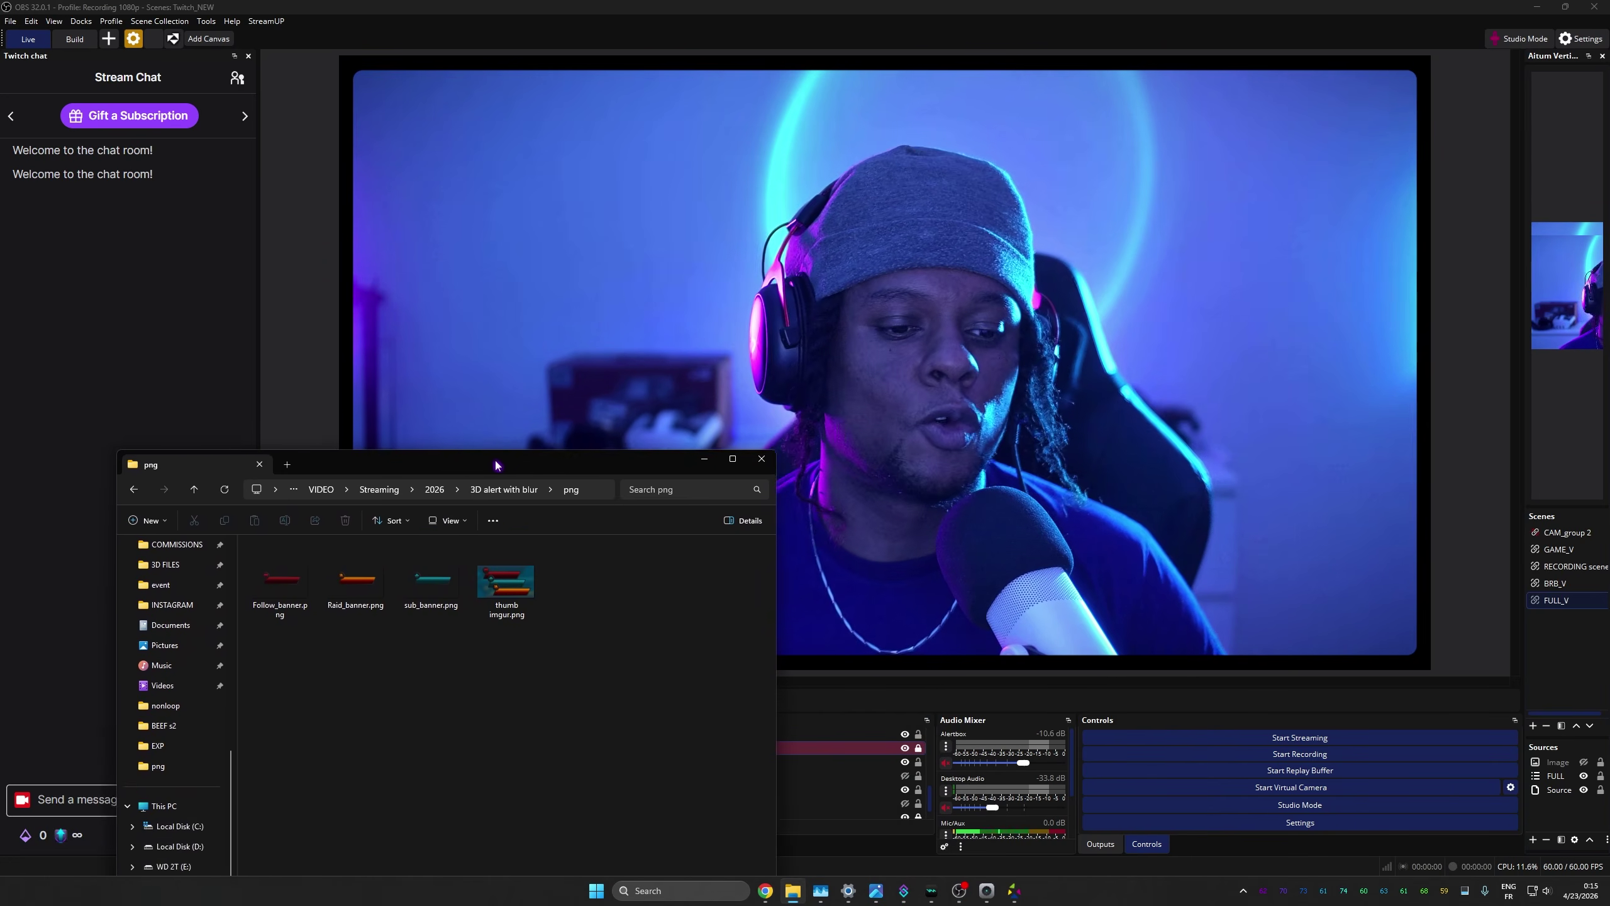
{"action": "left_click_drag", "start_coordinate": [496, 463], "coordinate": [372, 522]}
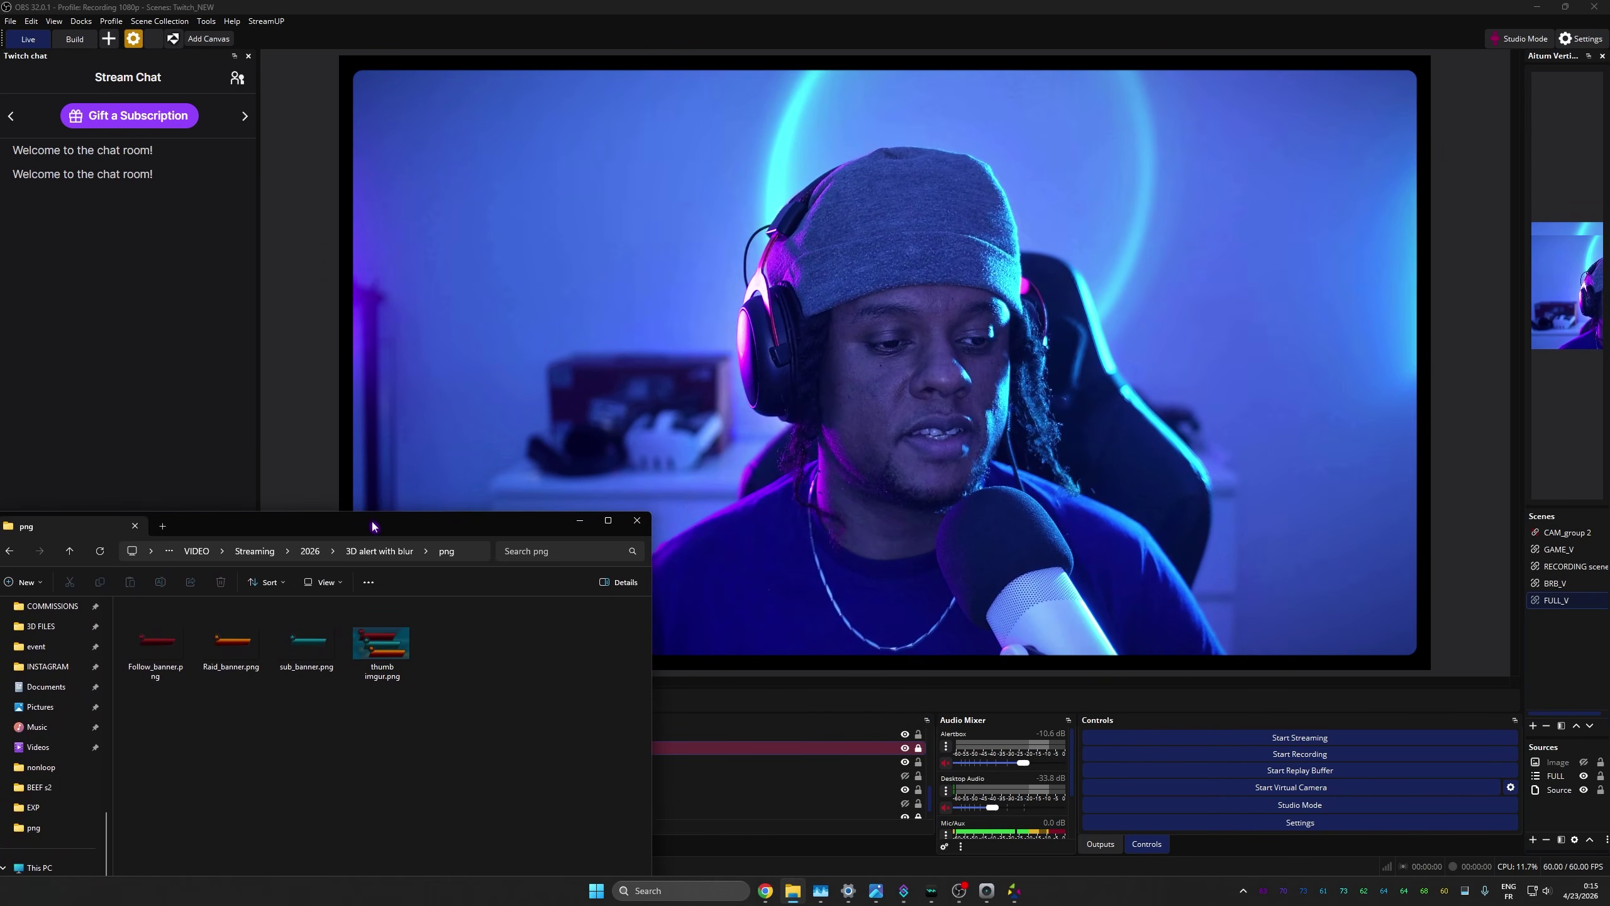
{"action": "double_click", "coordinate": [150, 645]}
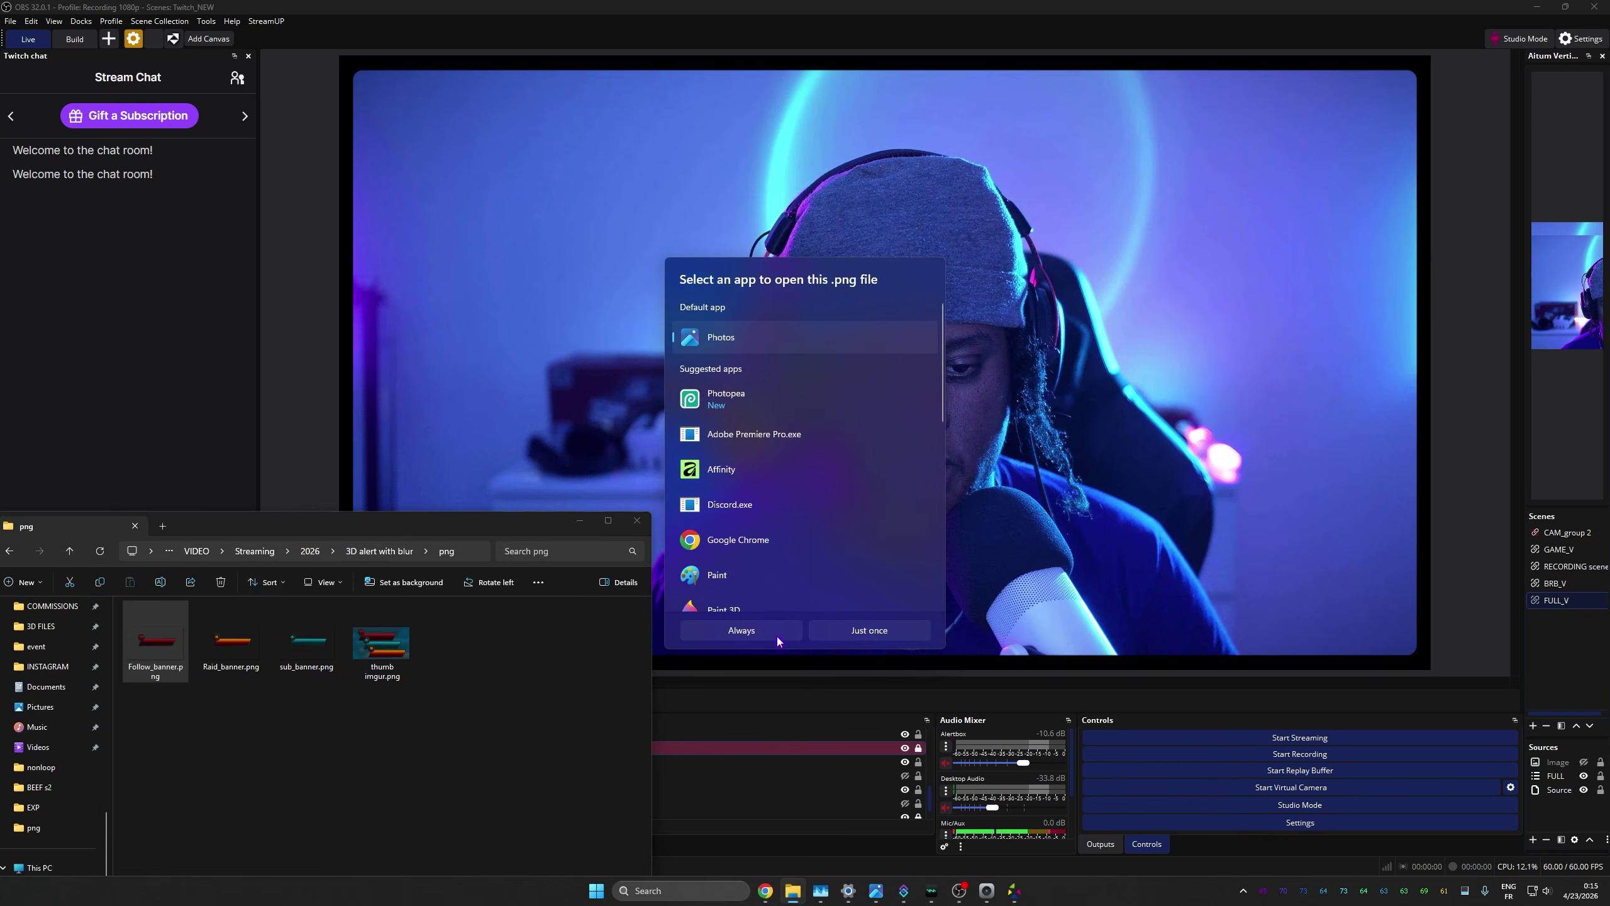
{"action": "left_click", "coordinate": [768, 634]}
{"action": "key", "text": "Right"}
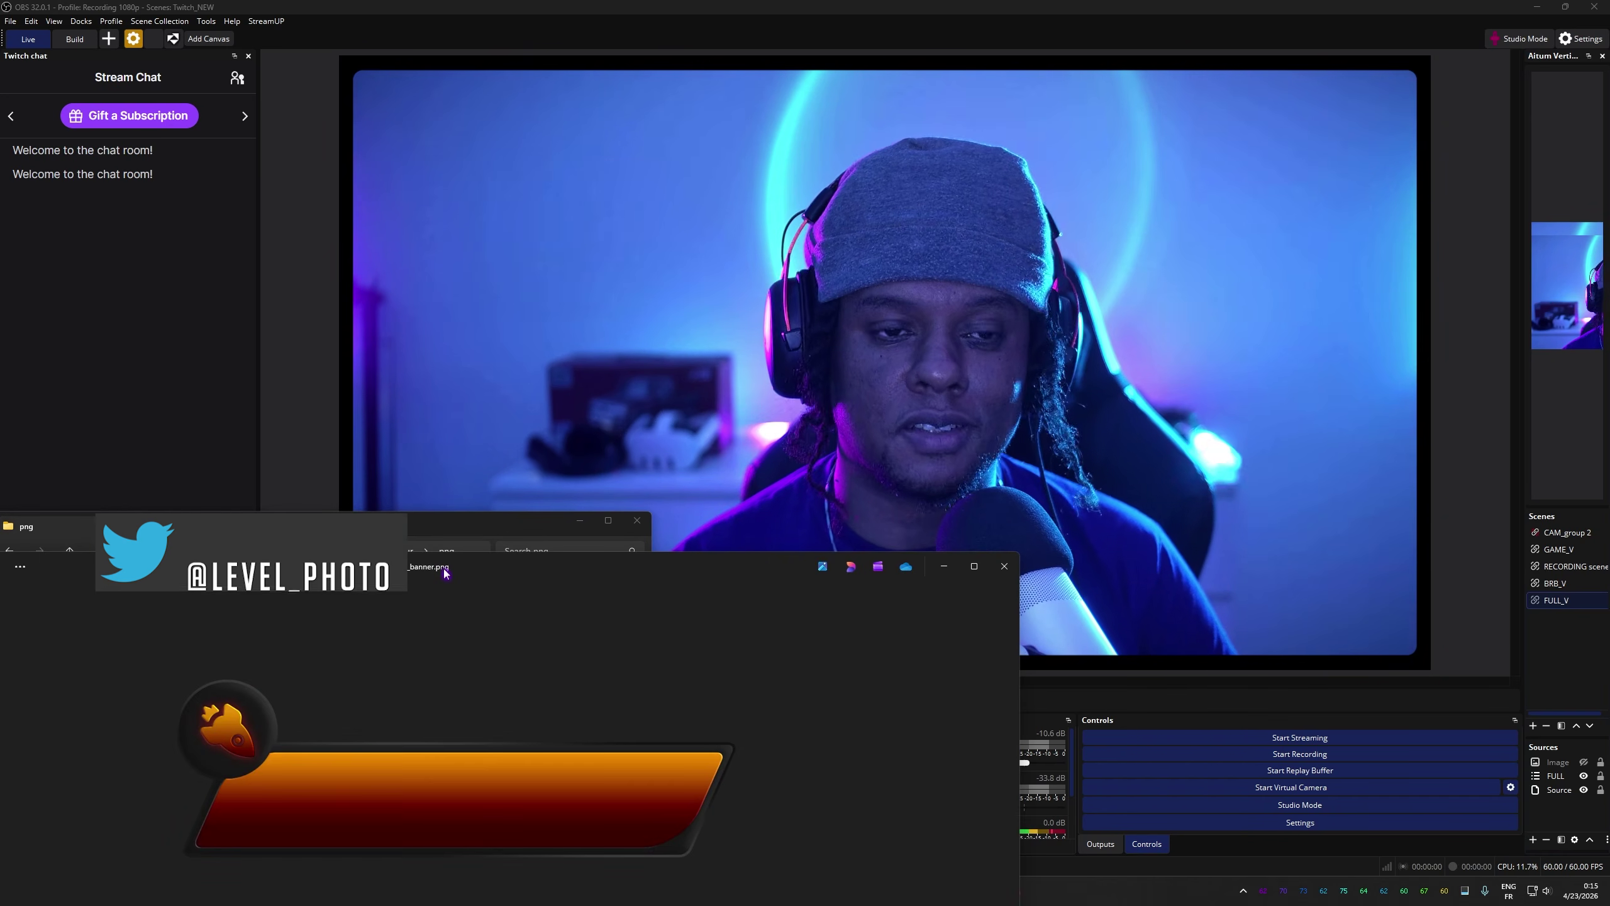
{"action": "key", "text": "Right"}
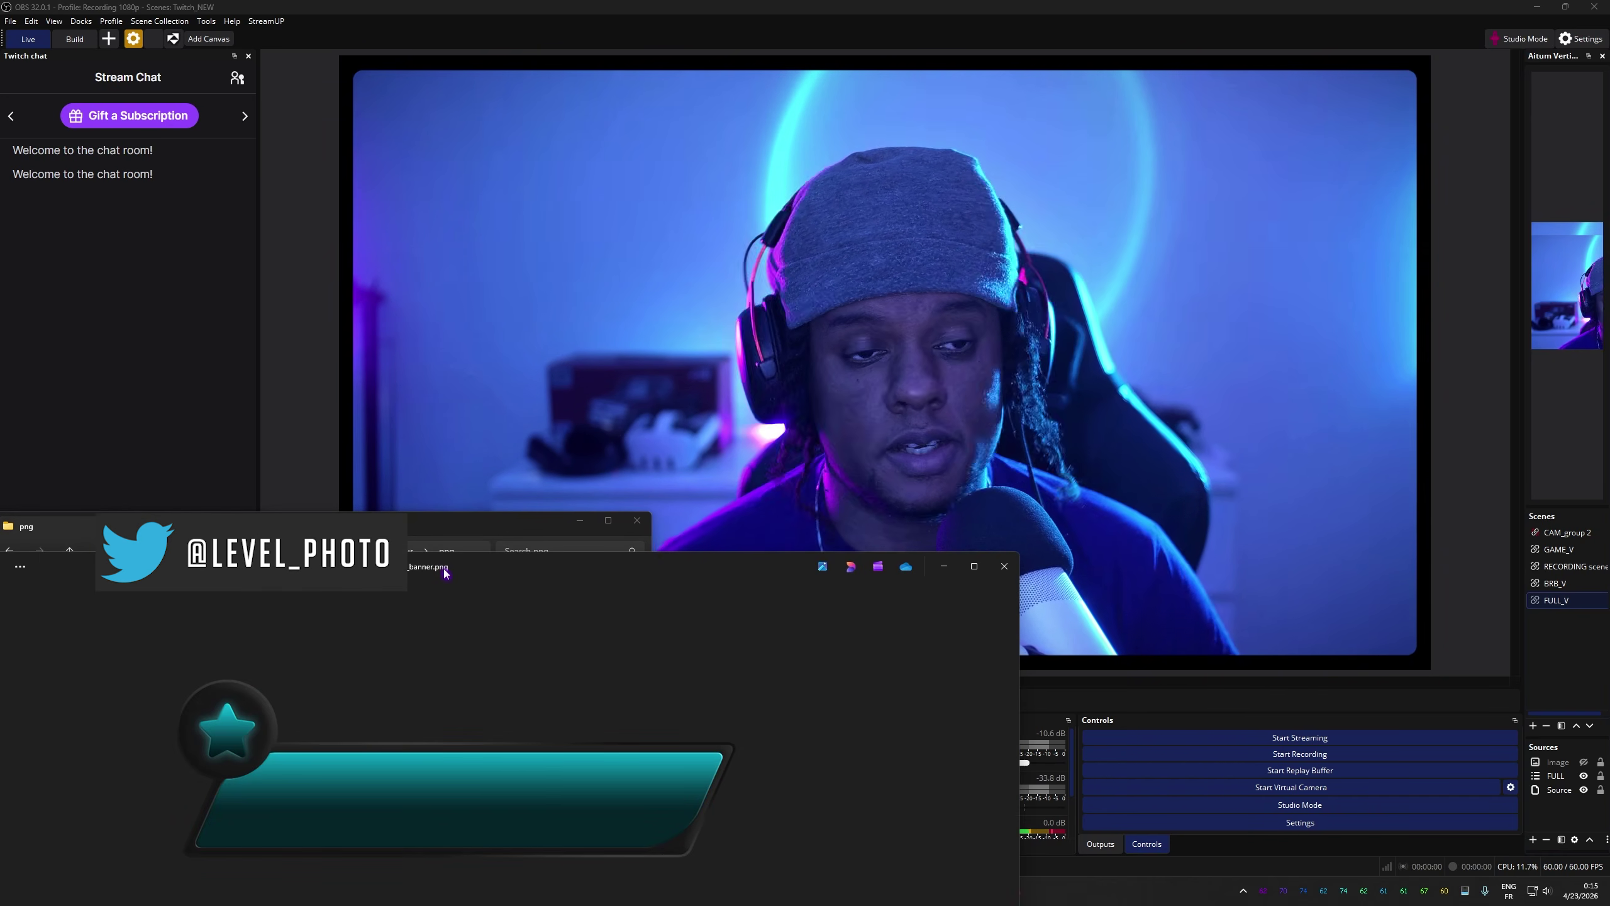